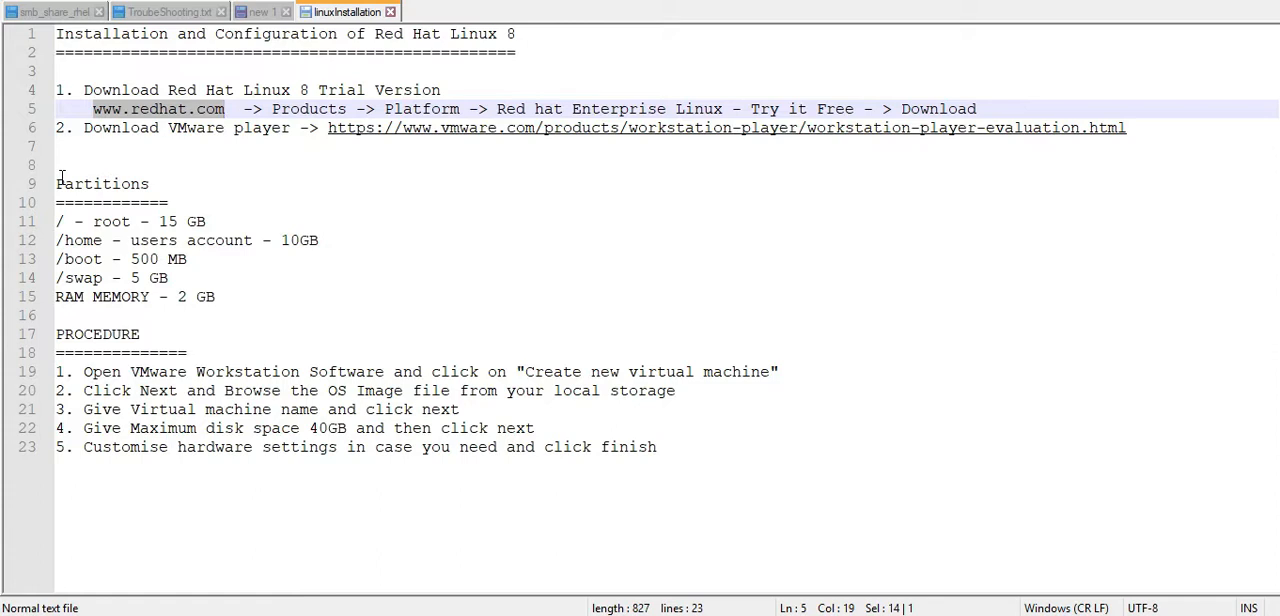
left_click_drag(58, 184, 224, 297)
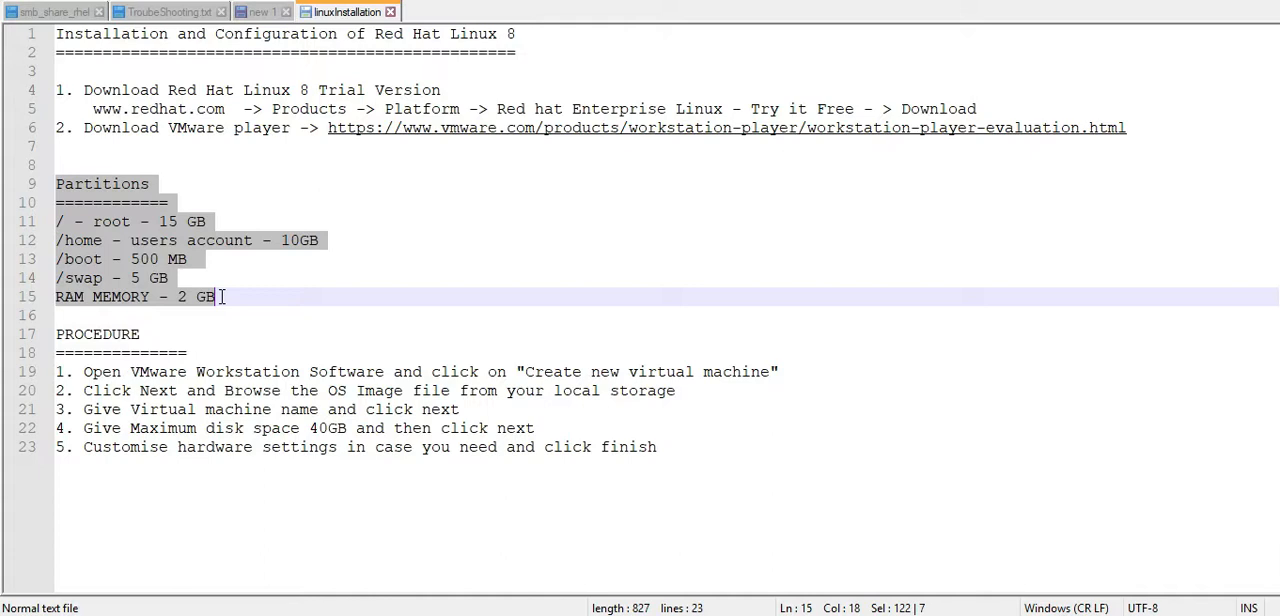
left_click(113, 222)
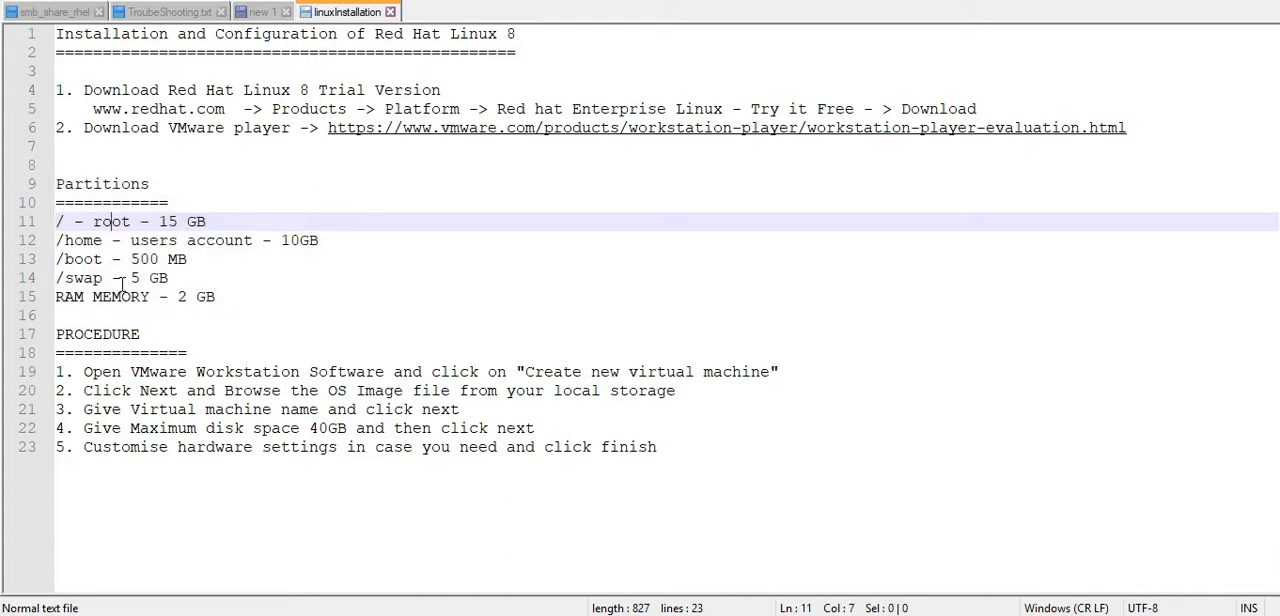
double_click(80, 335)
left_click(230, 317)
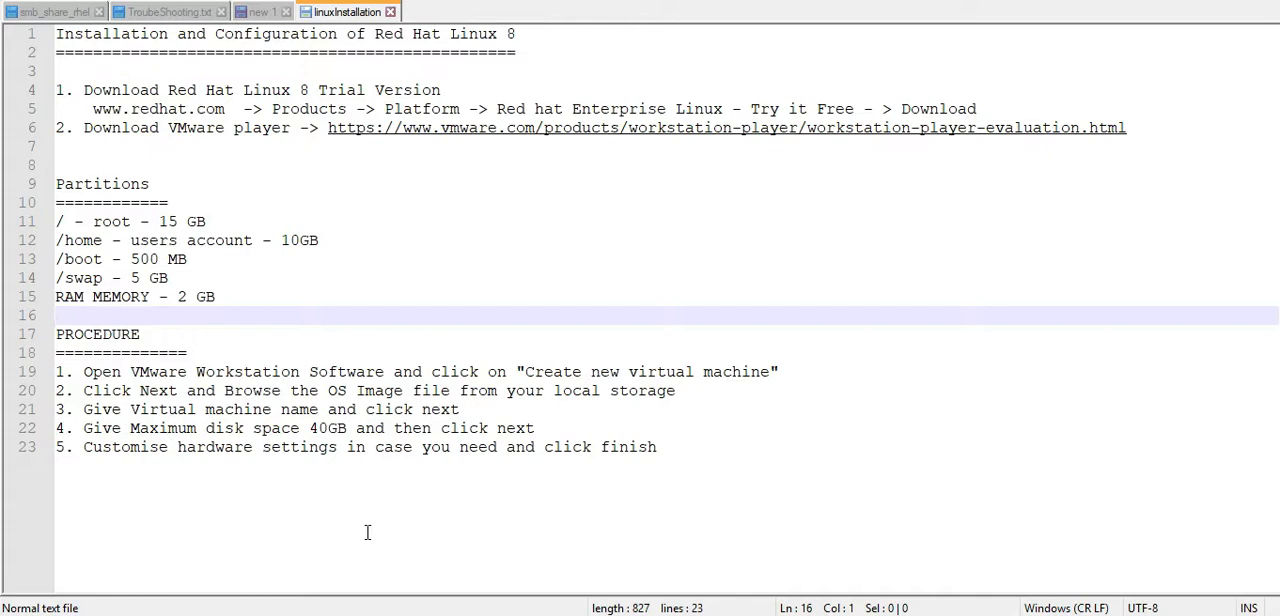
Step: Switch to VMware Workstation and start a new virtual machine with the Typical (recommended) configuration
mouse_move(368, 614)
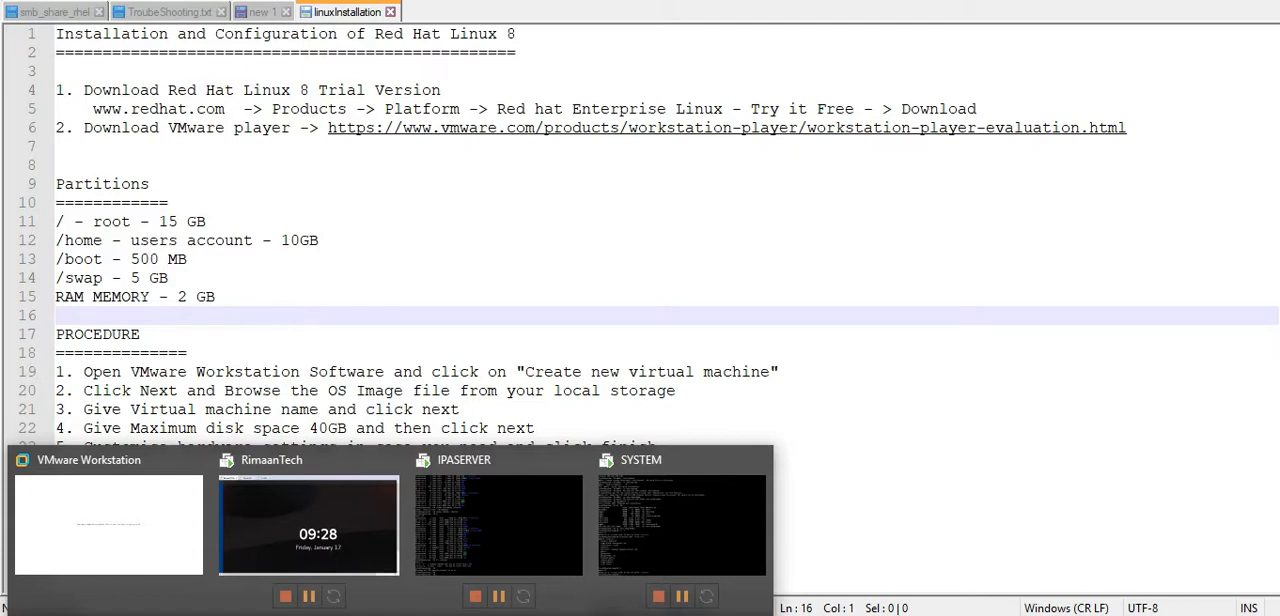
left_click(140, 494)
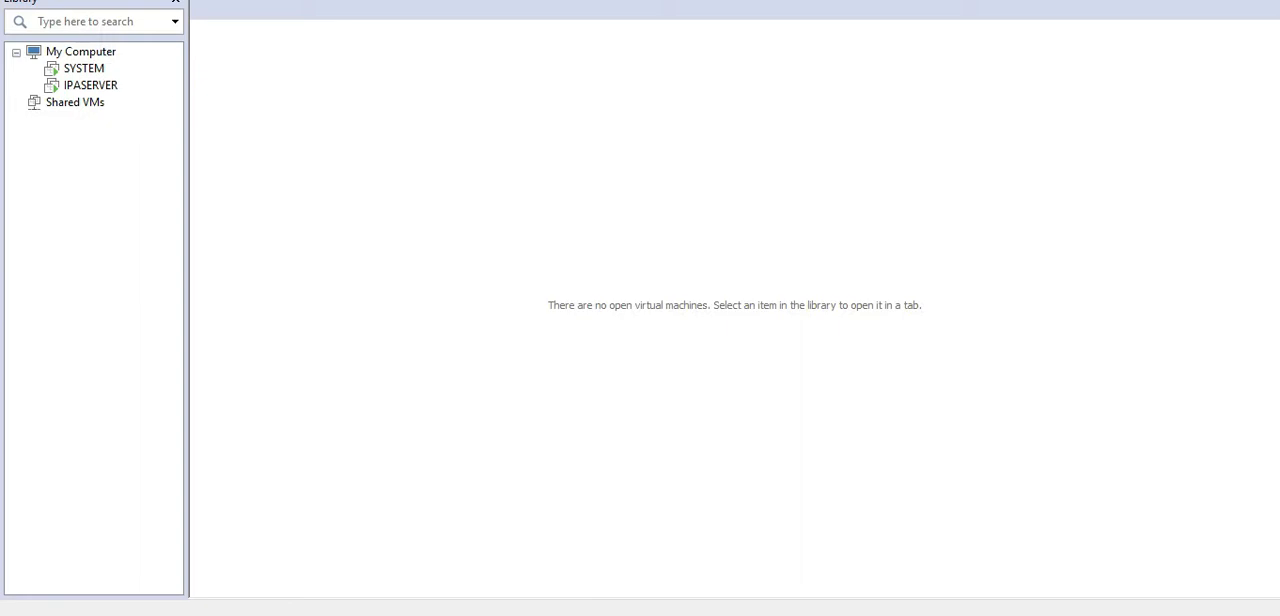
left_click(18, 0)
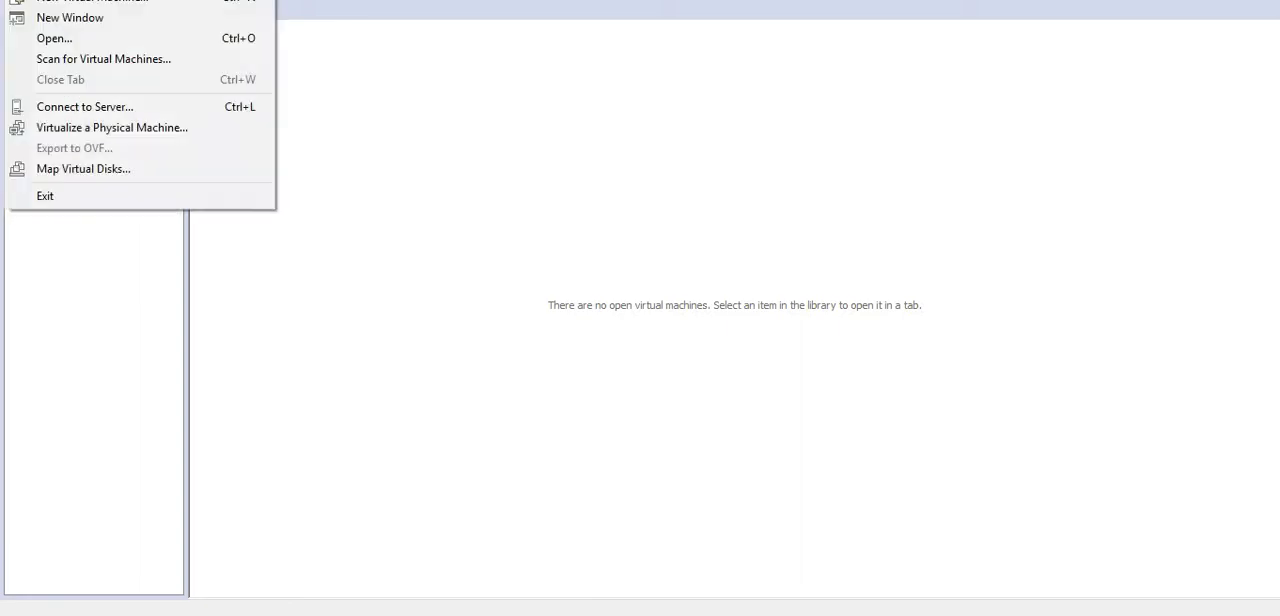
left_click(66, 3)
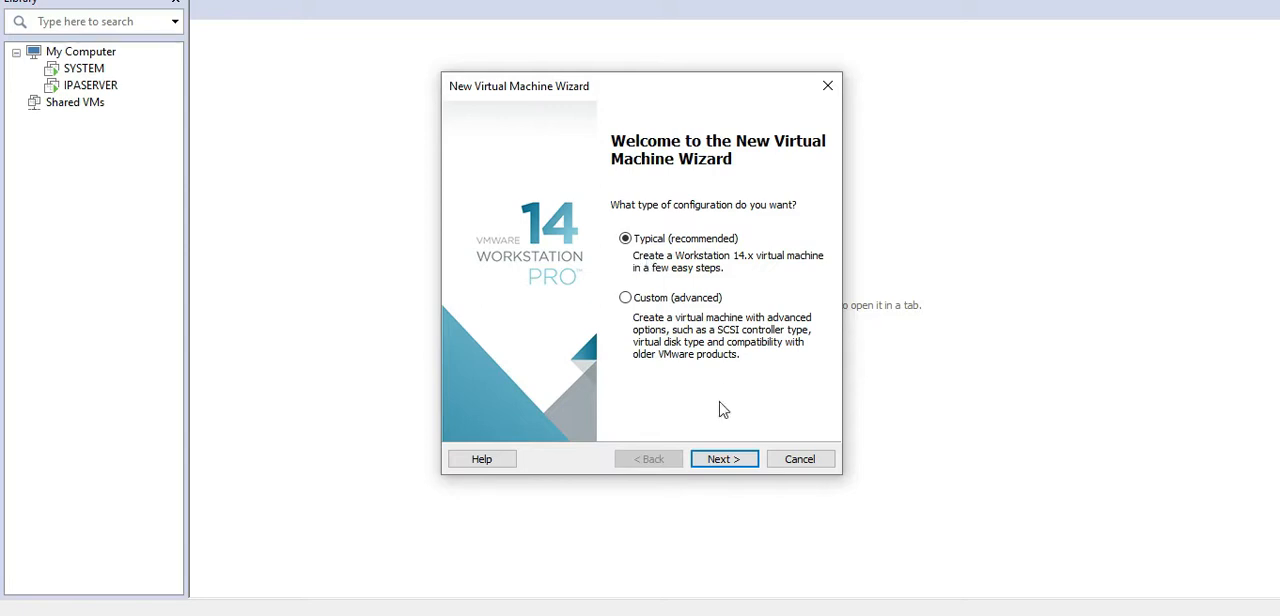
left_click(730, 461)
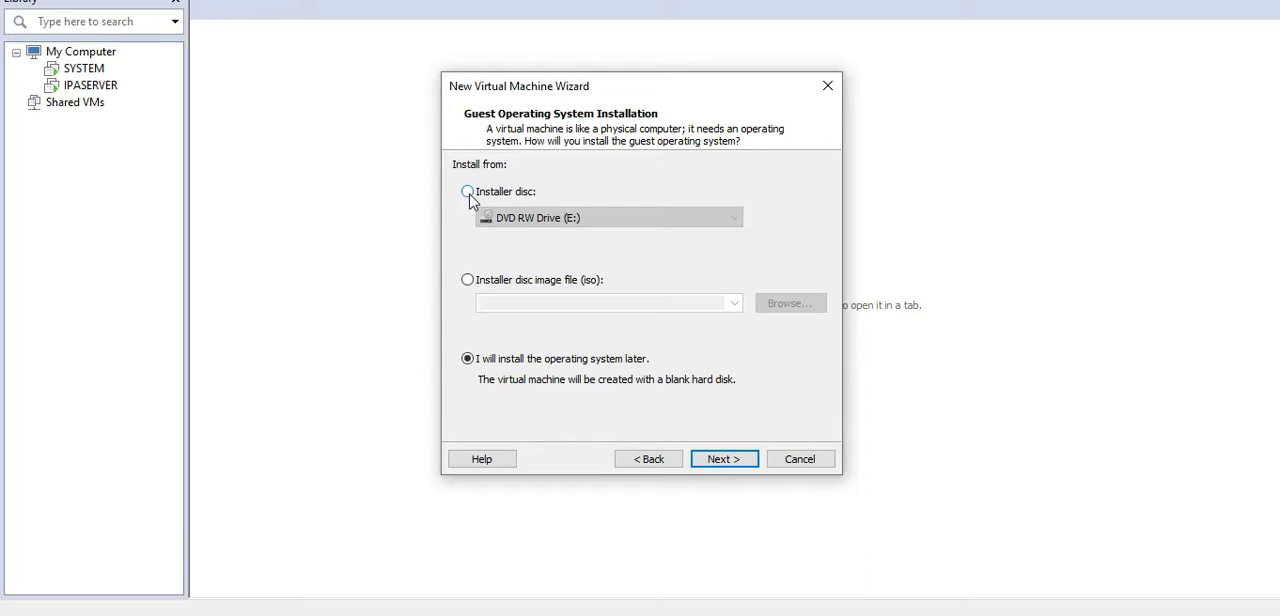
Step: Choose the installer disc image rhel-8.0-x86_64-dvd.iso from D:\soft as the installation source and continue
left_click(467, 280)
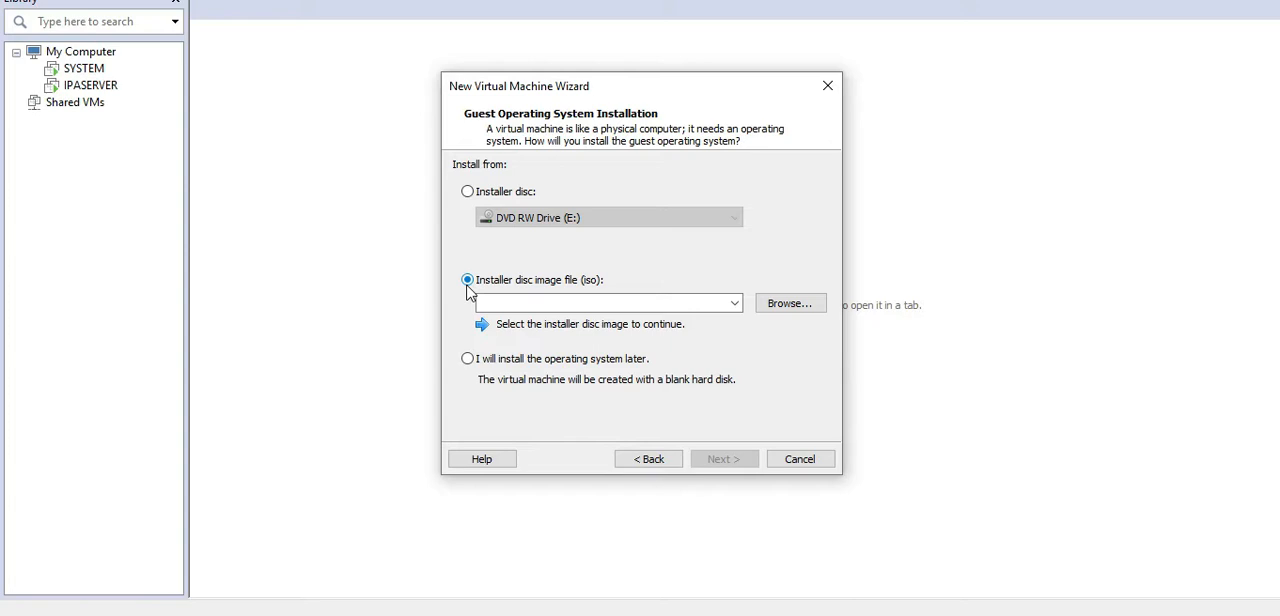
left_click(736, 304)
left_click(737, 304)
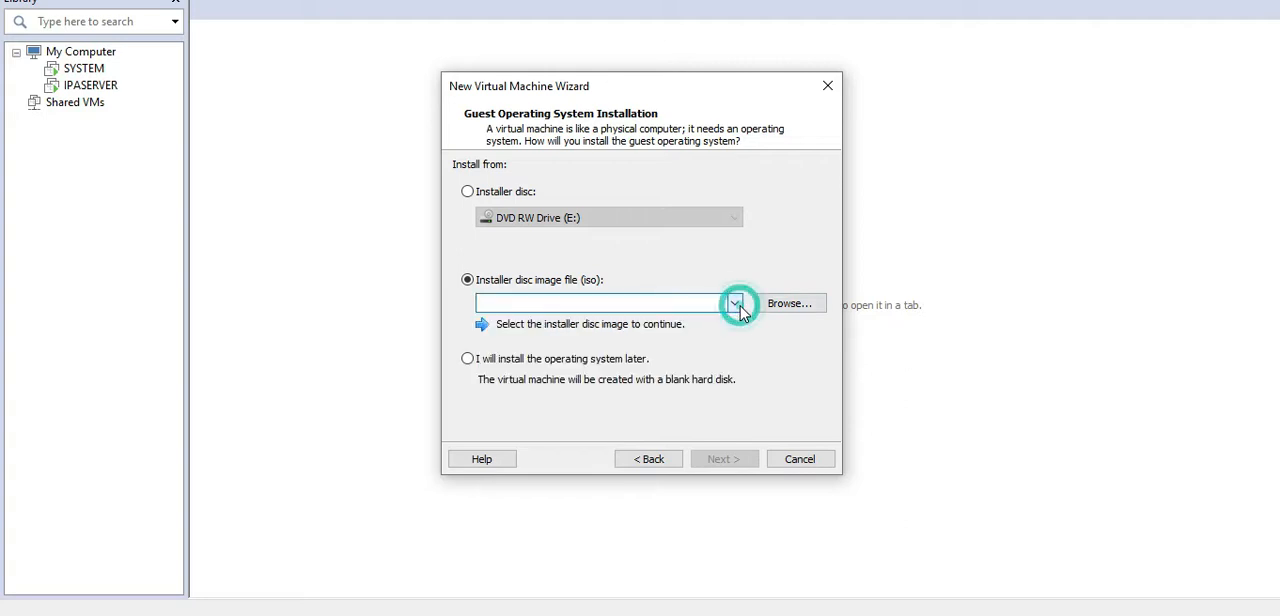
left_click(764, 305)
left_click(764, 305)
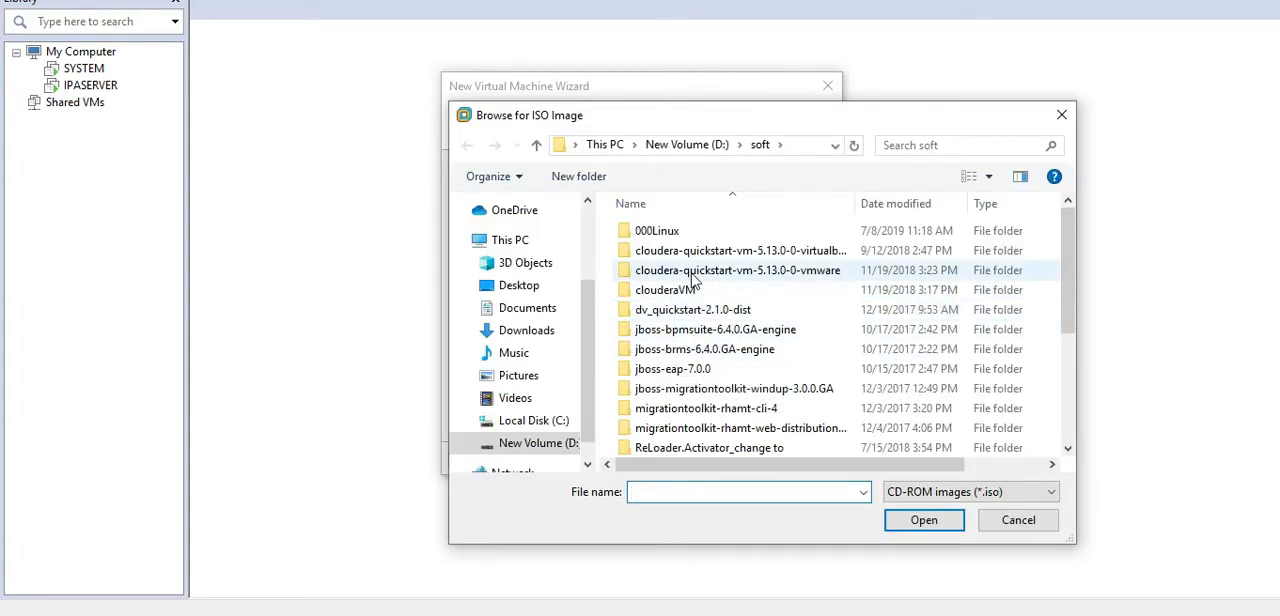
left_click_drag(1067, 256, 1065, 362)
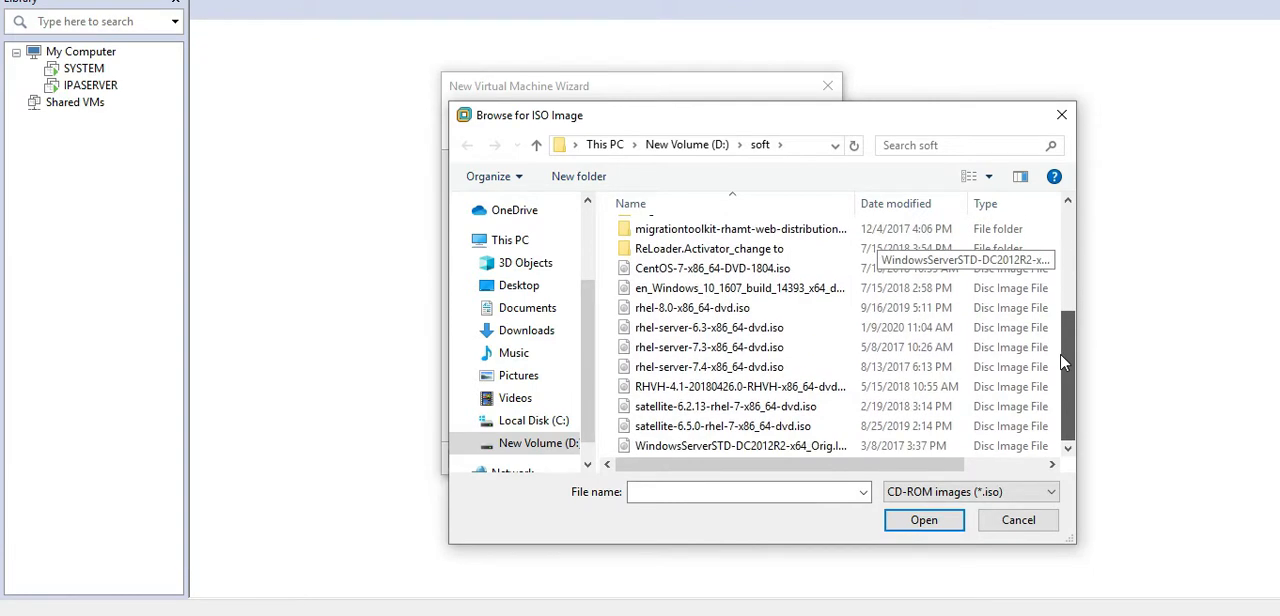
left_click(709, 309)
left_click(913, 521)
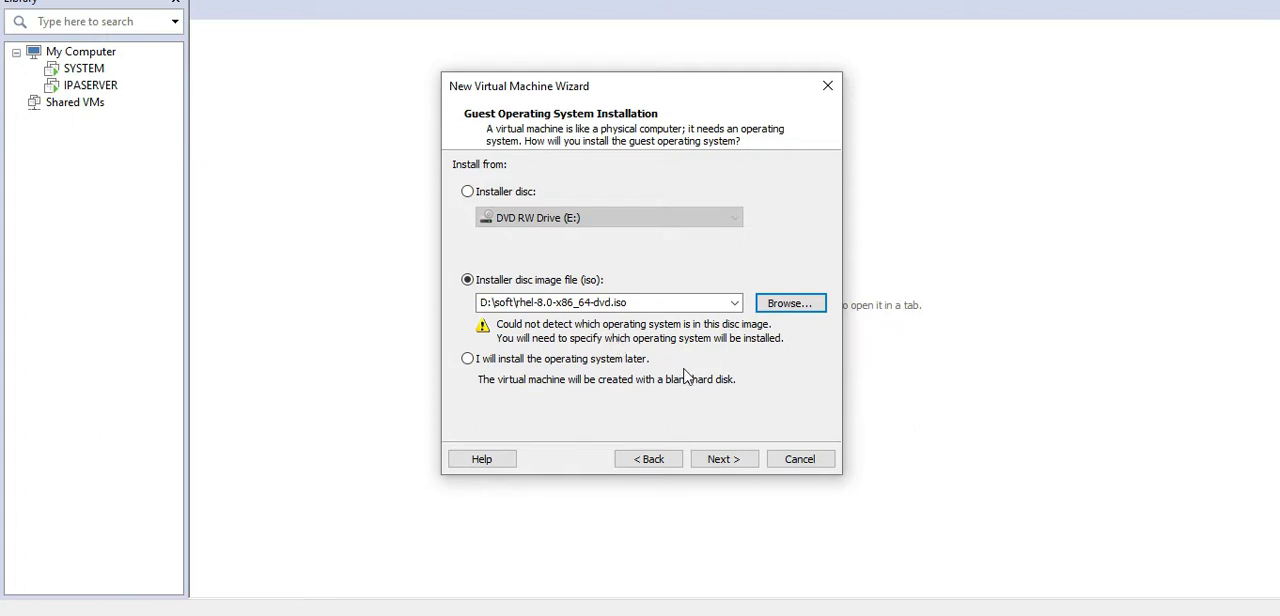
left_click(720, 460)
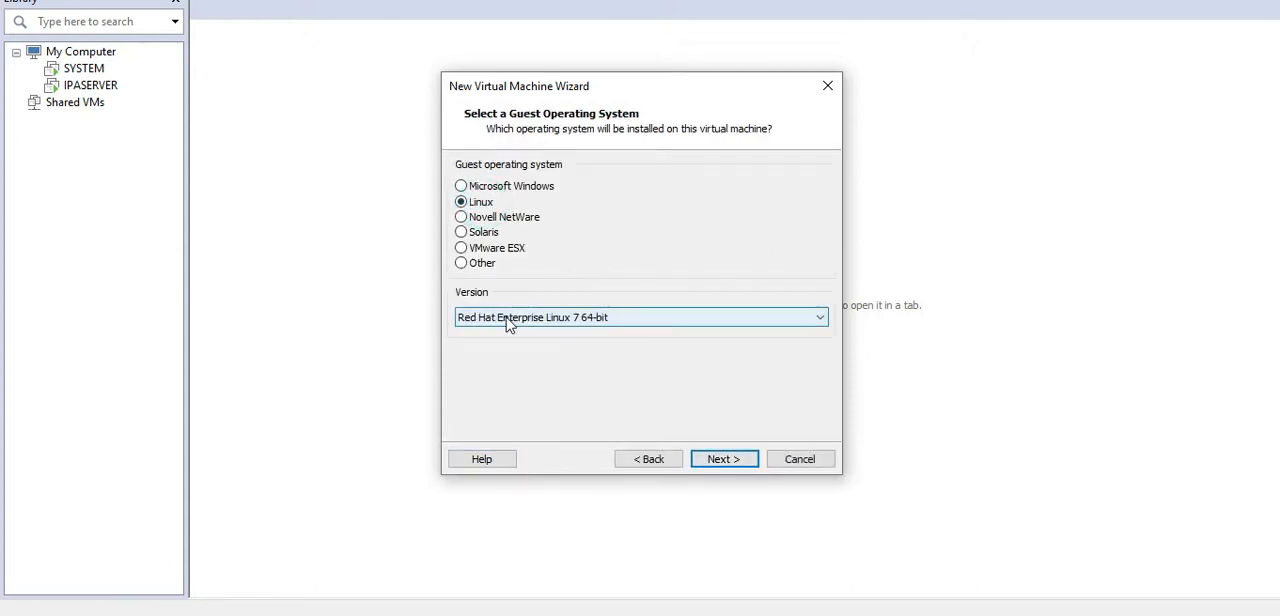
Step: Keep Linux with version Red Hat Enterprise Linux 7 64-bit as the guest operating system and continue
left_click(640, 323)
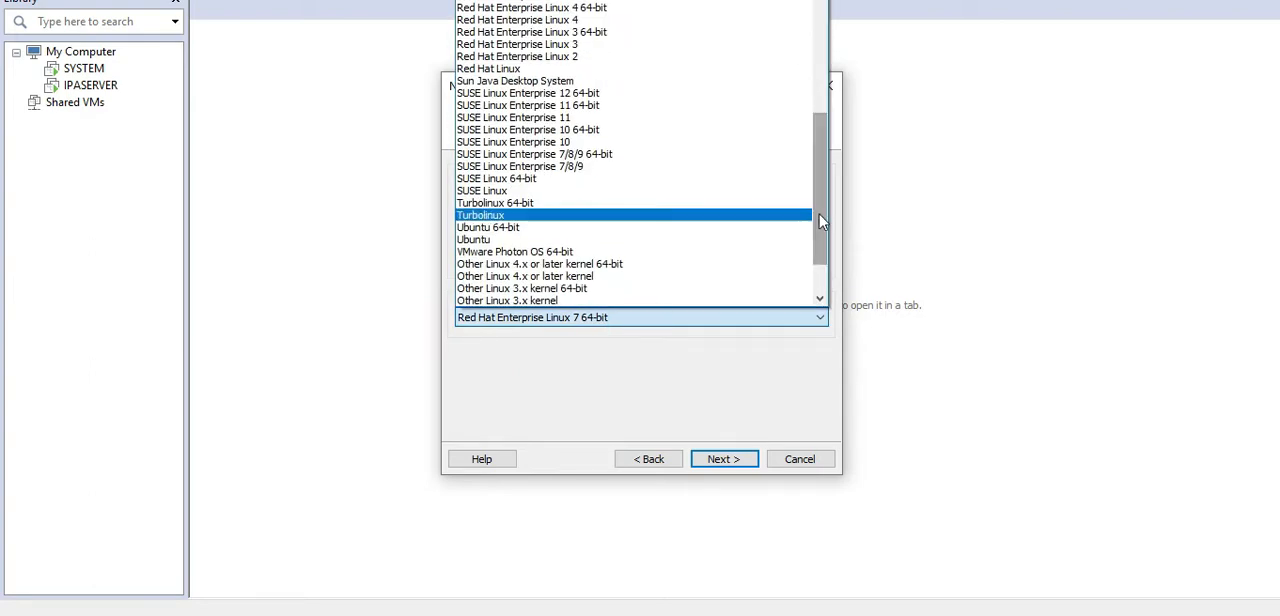
left_click_drag(826, 217, 827, 205)
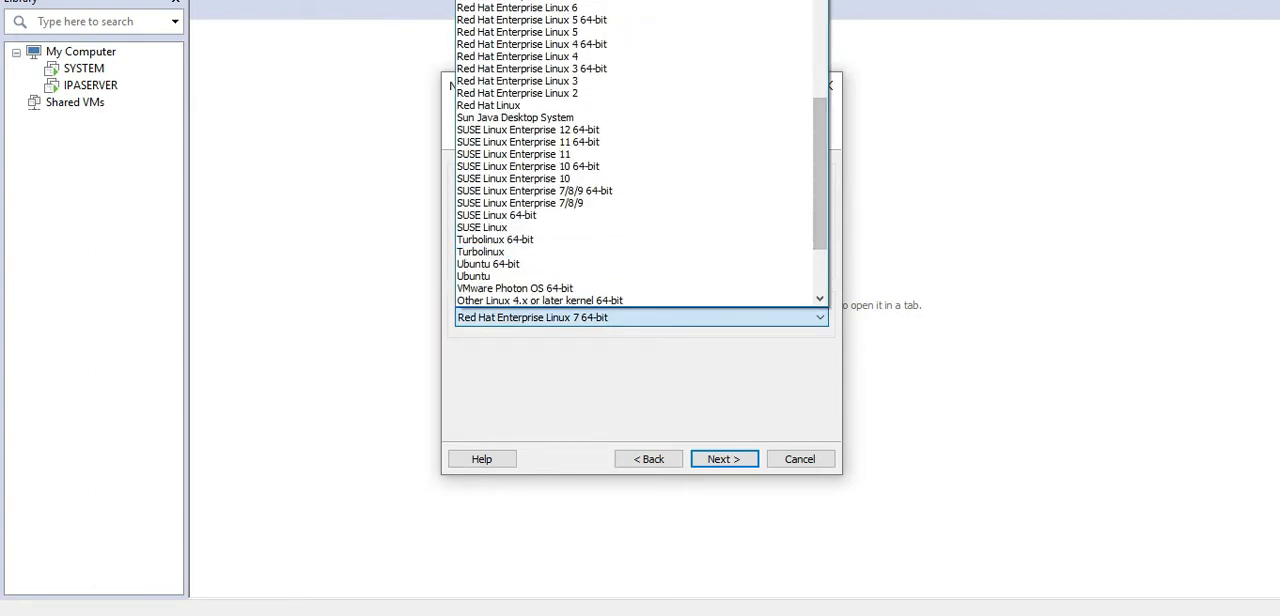
left_click(622, 0)
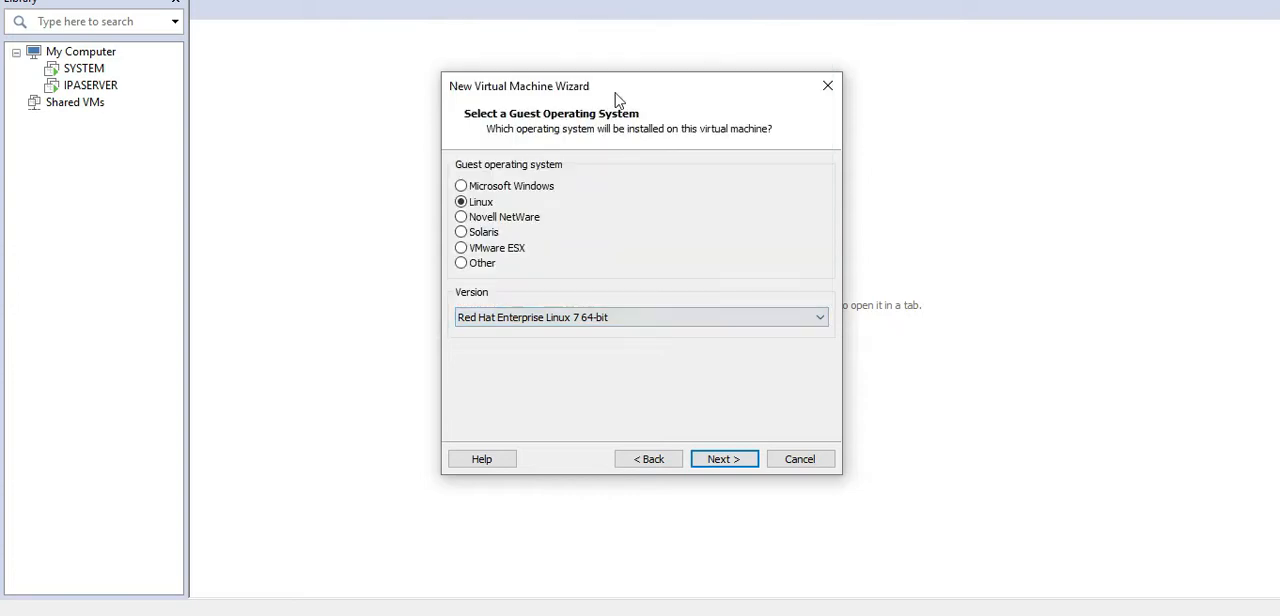
left_click(722, 459)
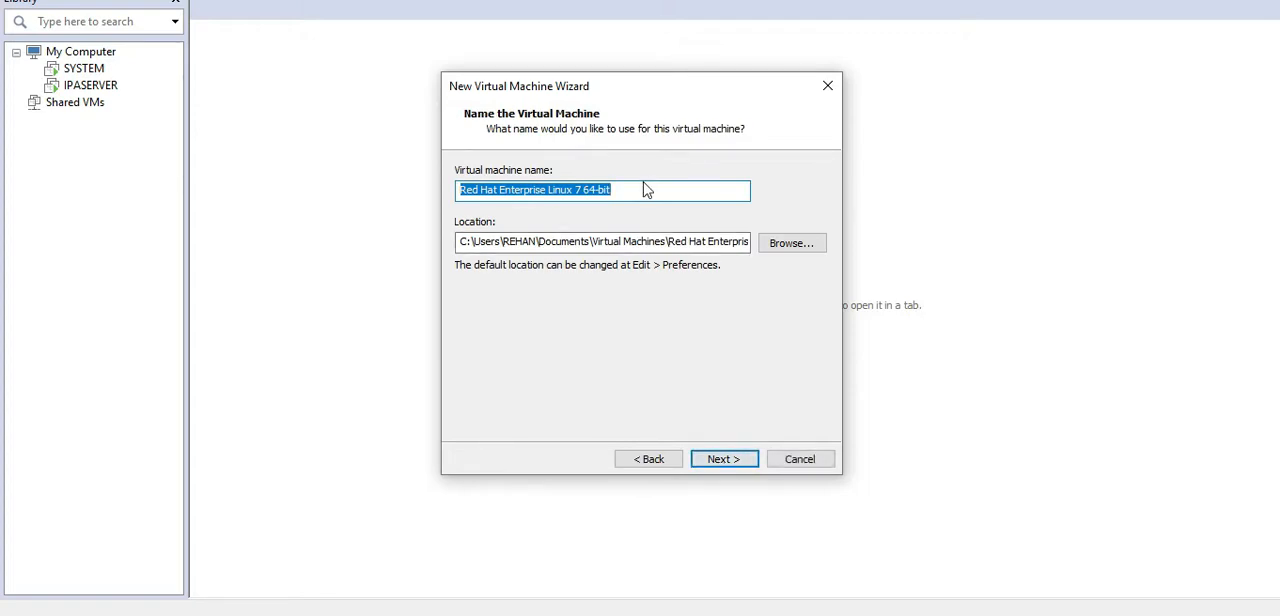
Step: Name the virtual machine RHEL8 and set its location to the folder D:\VMs\Virtual Machines
type("RHE")
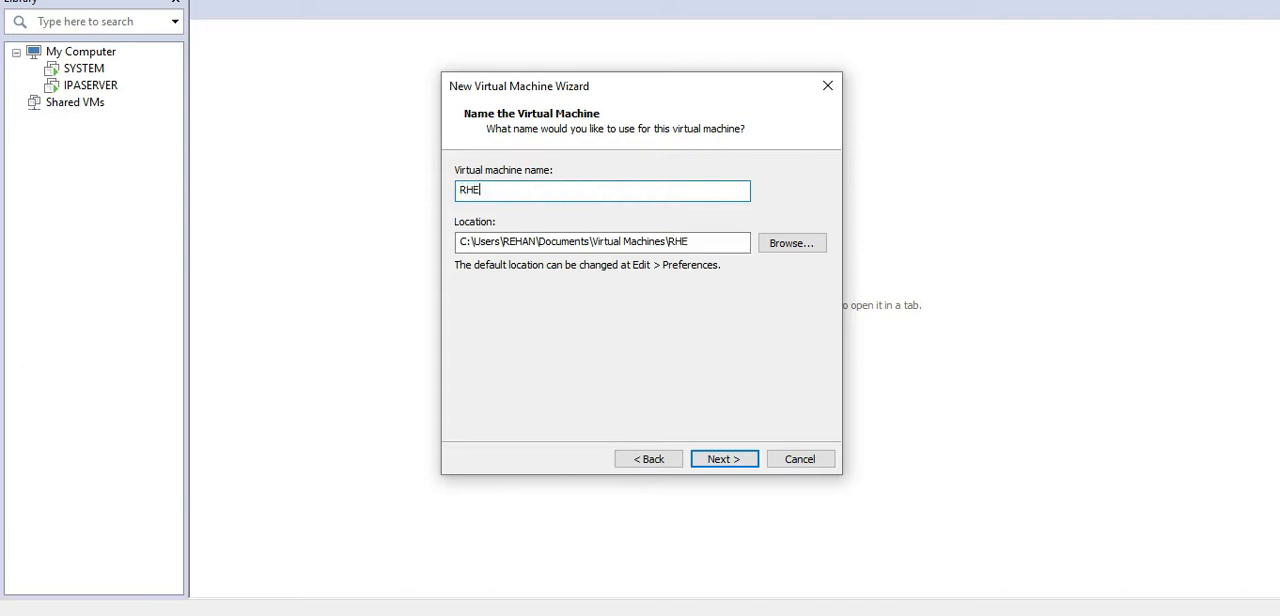
type("L8")
left_click(788, 245)
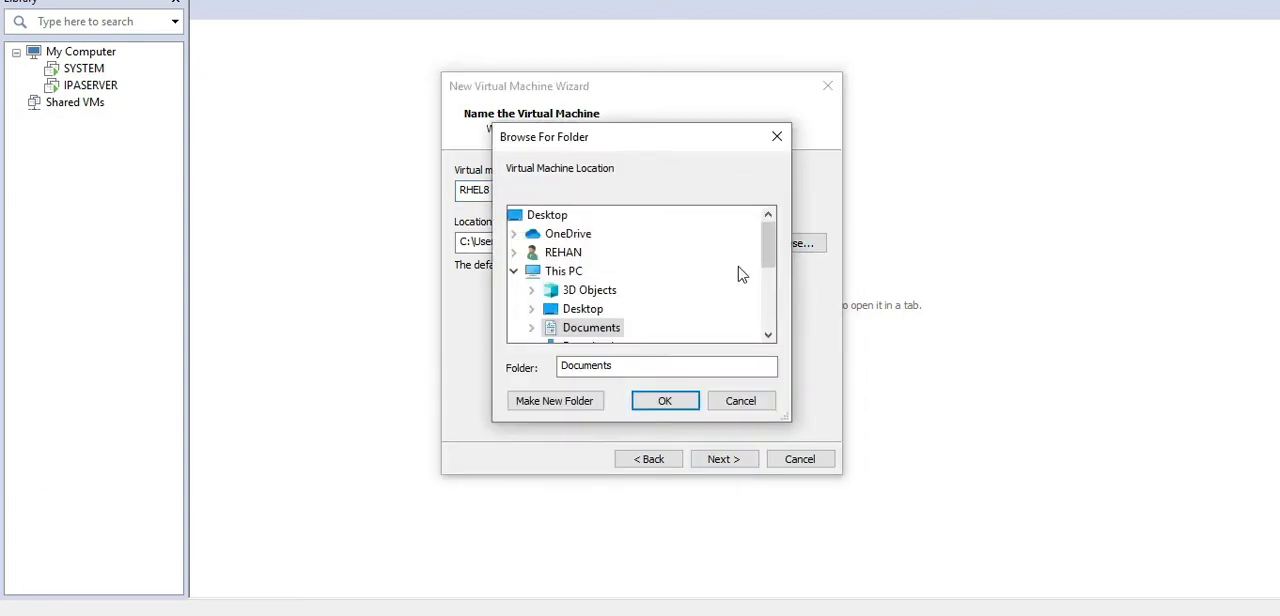
left_click_drag(767, 243, 767, 294)
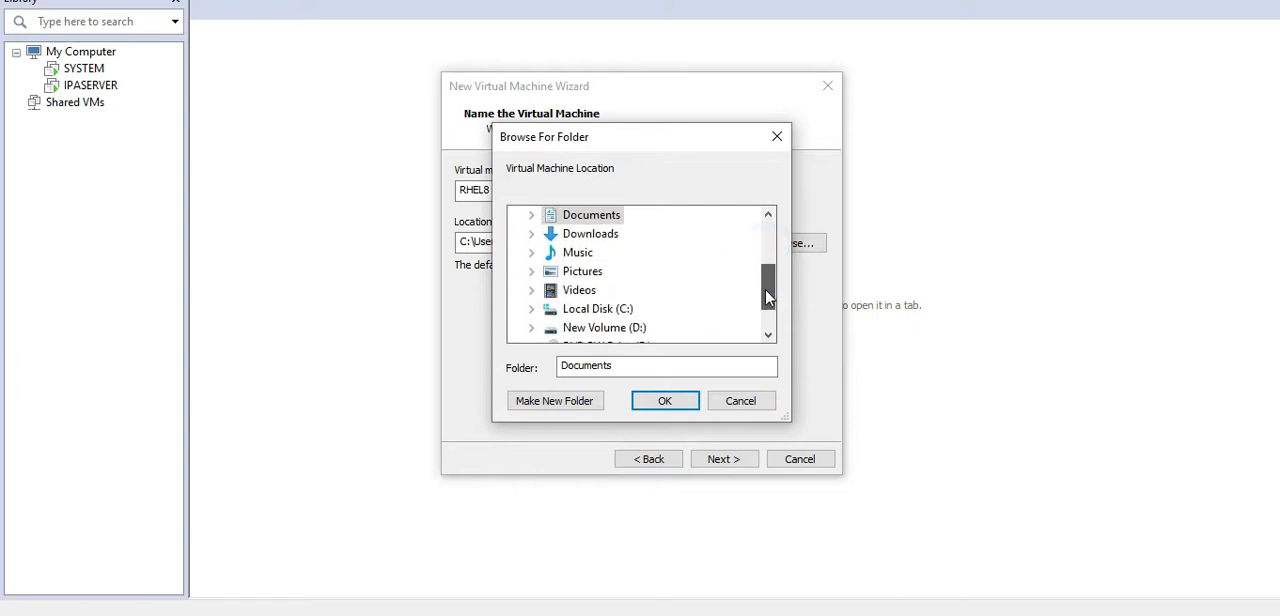
left_click(531, 328)
left_click_drag(770, 252, 757, 317)
left_click(549, 273)
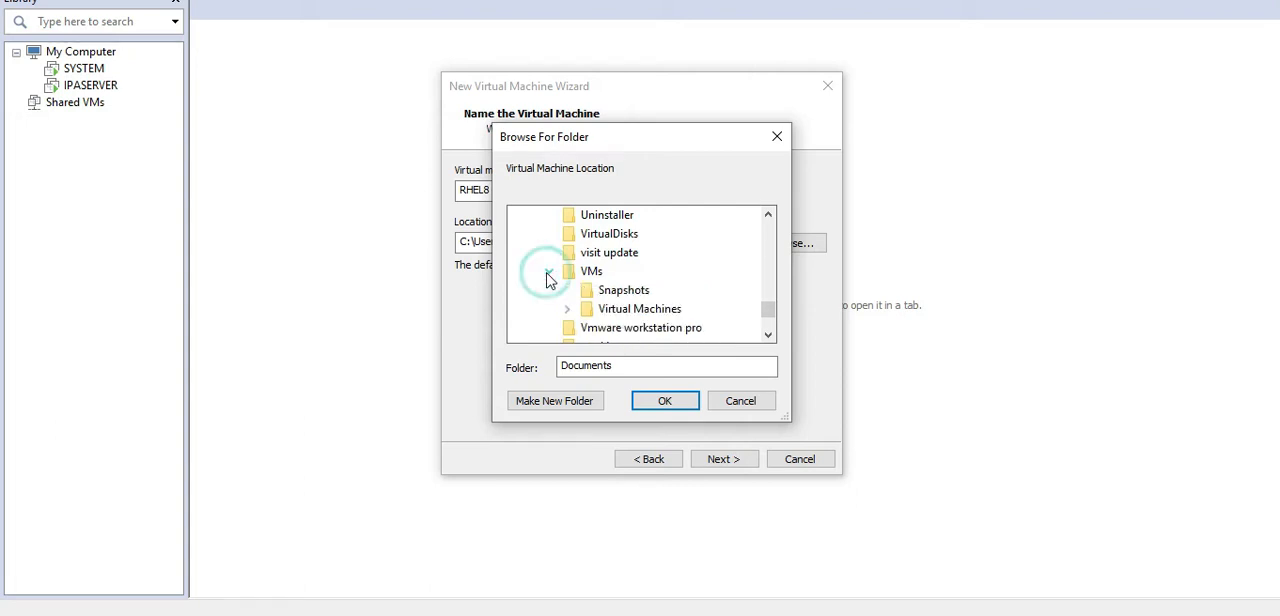
double_click(650, 310)
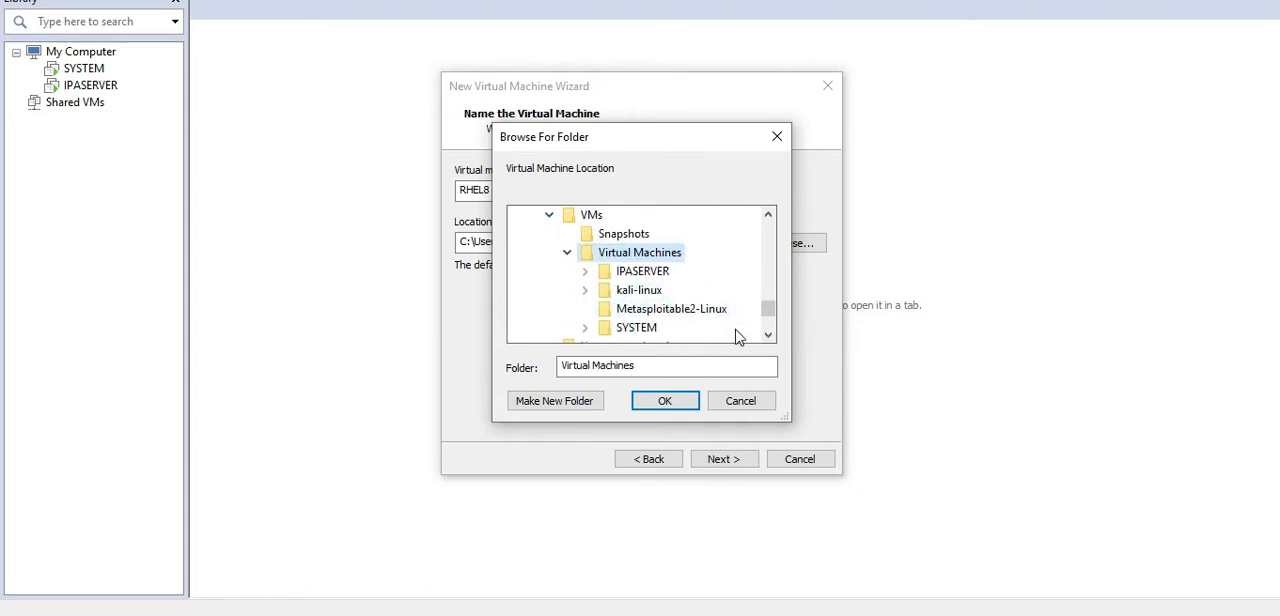
left_click(665, 400)
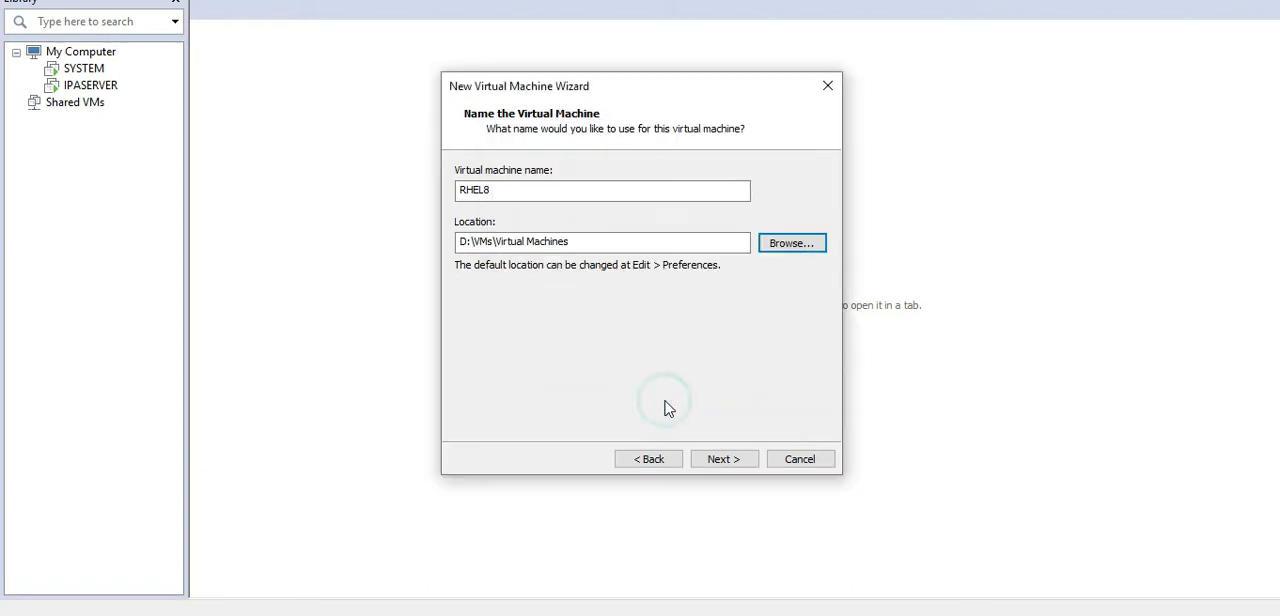
Step: Extend the location path to D:\VMs\Virtual Machines\RHEL8 and continue to the disk capacity settings
left_click_drag(511, 189, 443, 210)
left_click(601, 245)
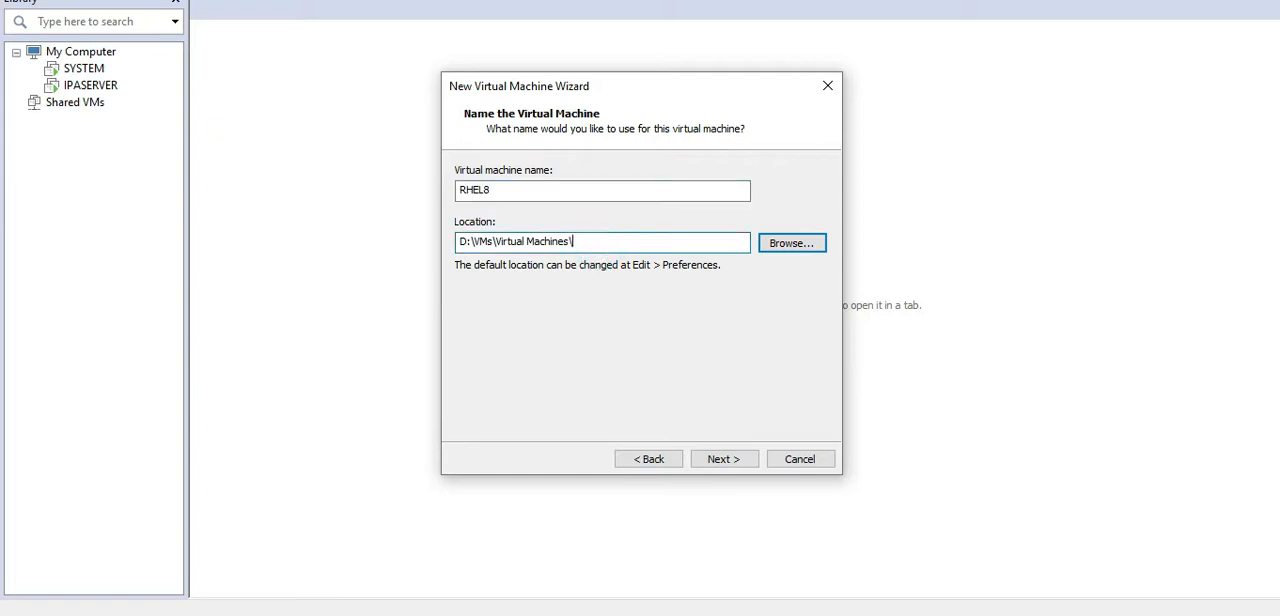
type("RHEL8")
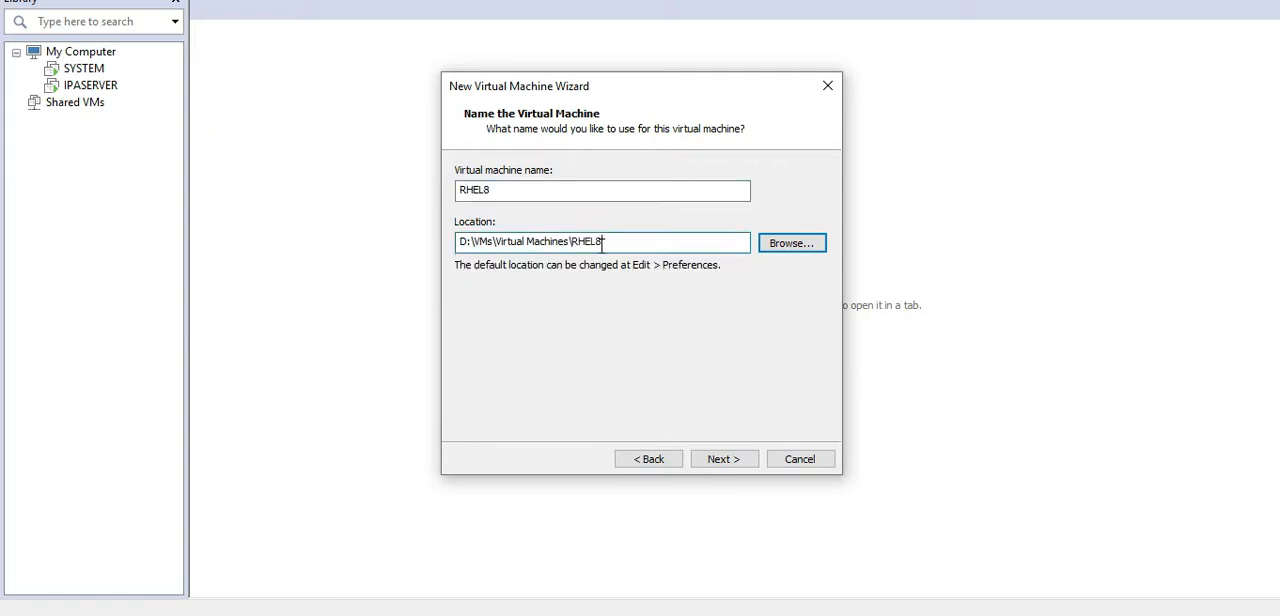
left_click(735, 461)
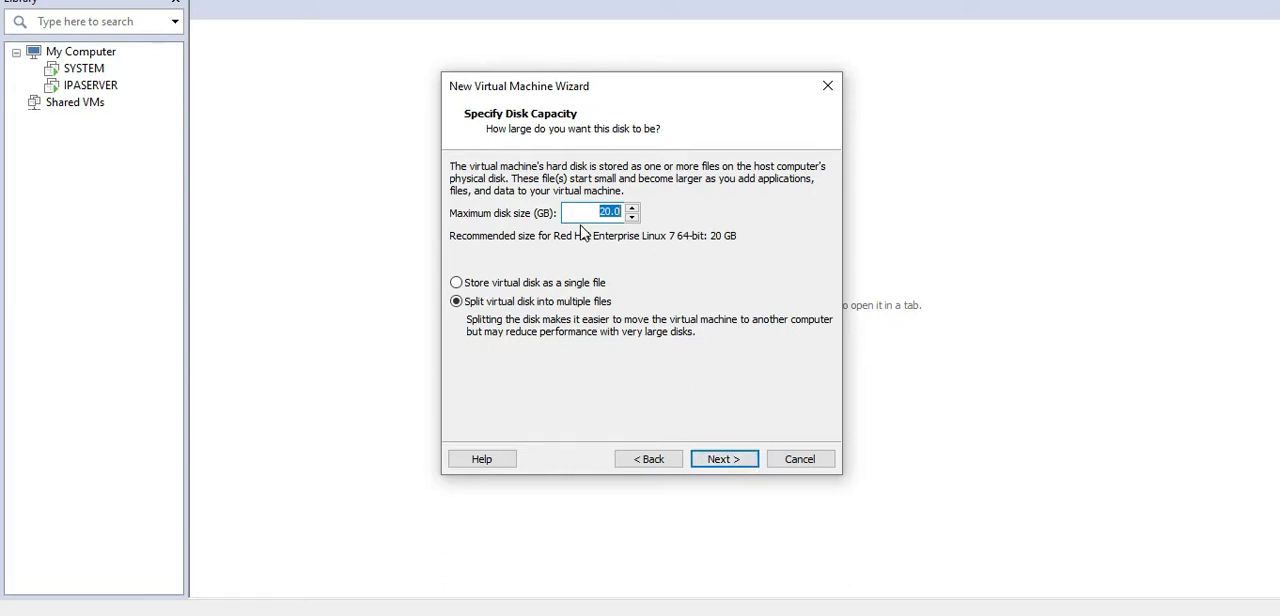
Step: Set the maximum disk size to 40 GB and continue to the virtual machine summary
type("40")
left_click(703, 262)
left_click(727, 466)
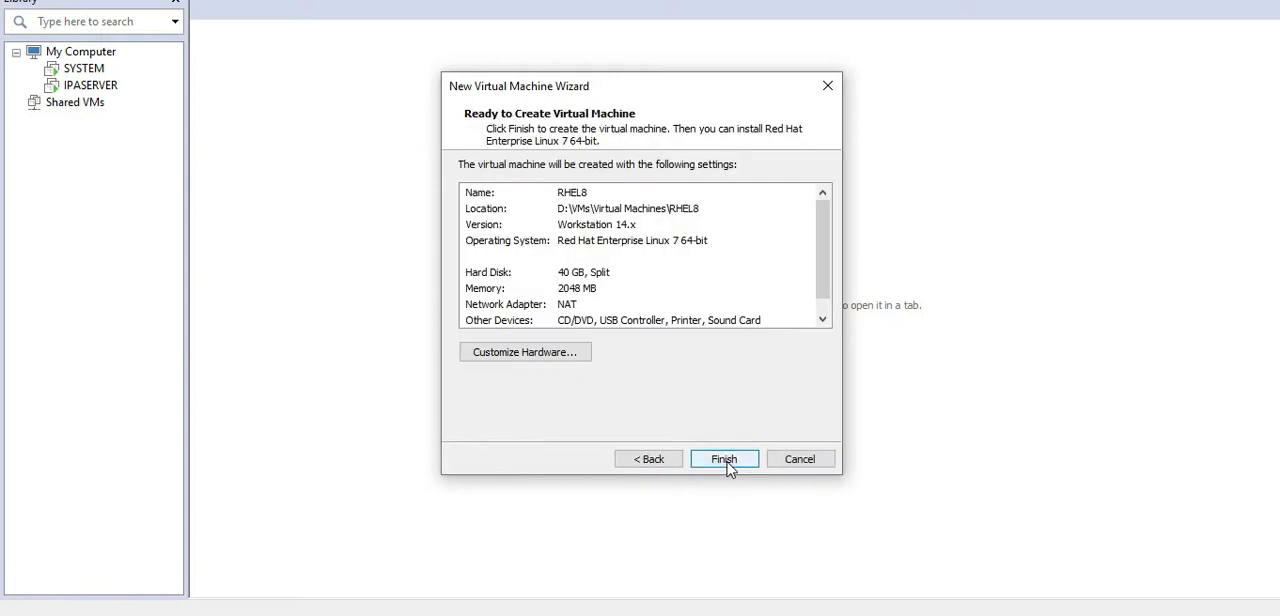
Step: Set the network adapter to NAT in the hardware settings and finish creating the virtual machine
left_click(533, 357)
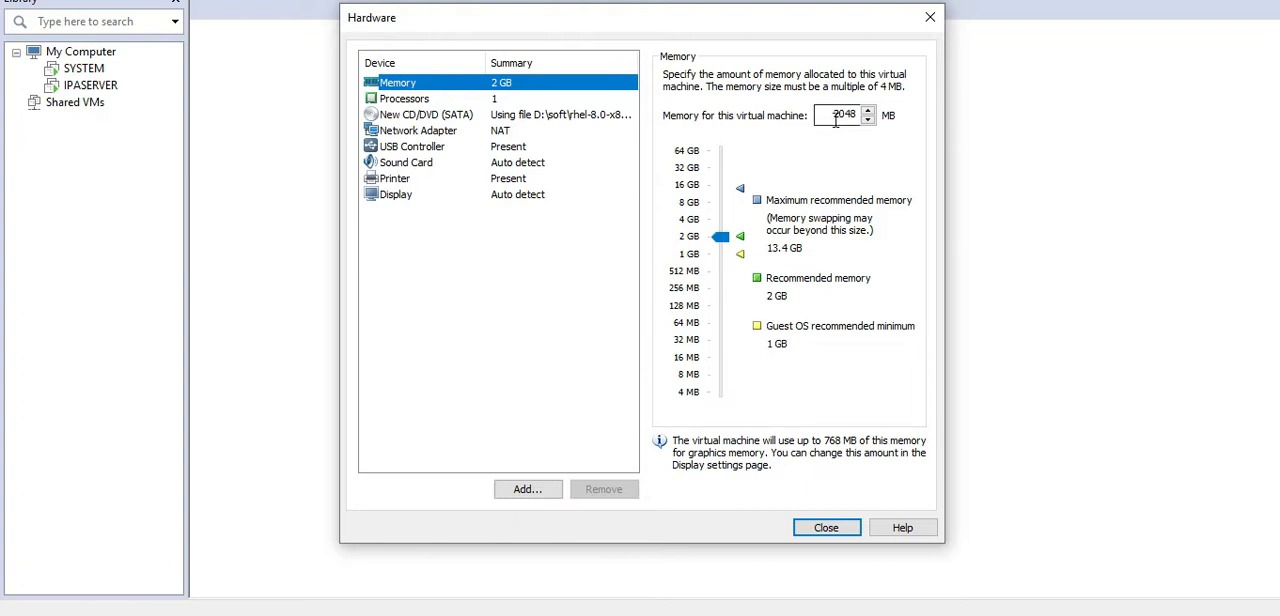
left_click(836, 121)
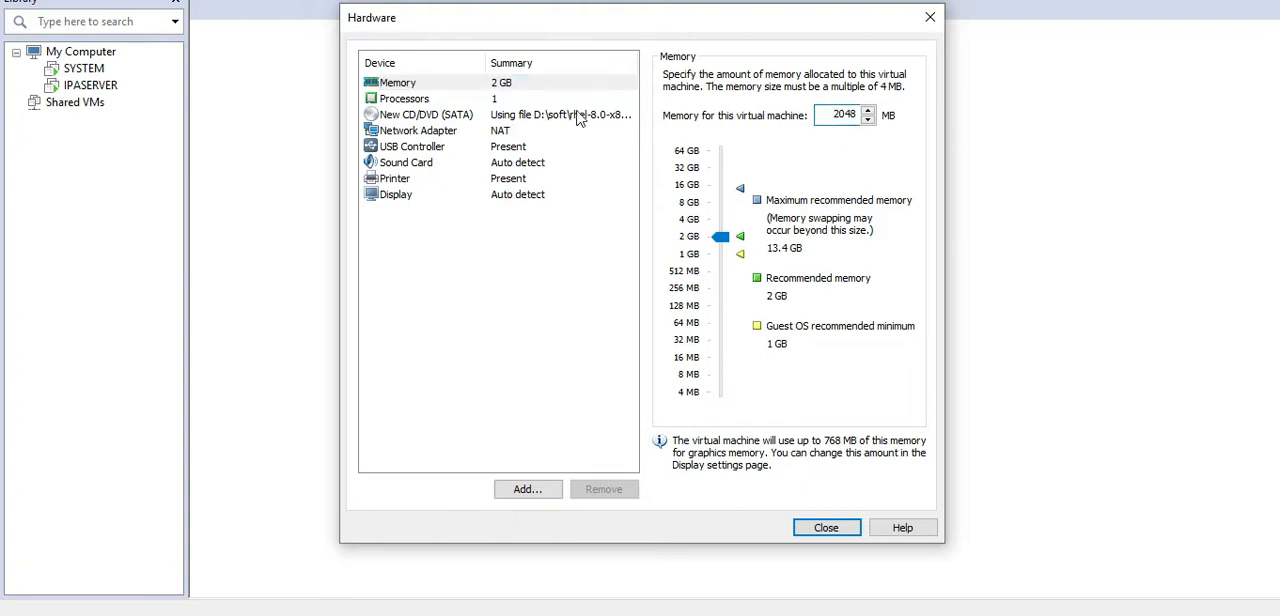
left_click(509, 138)
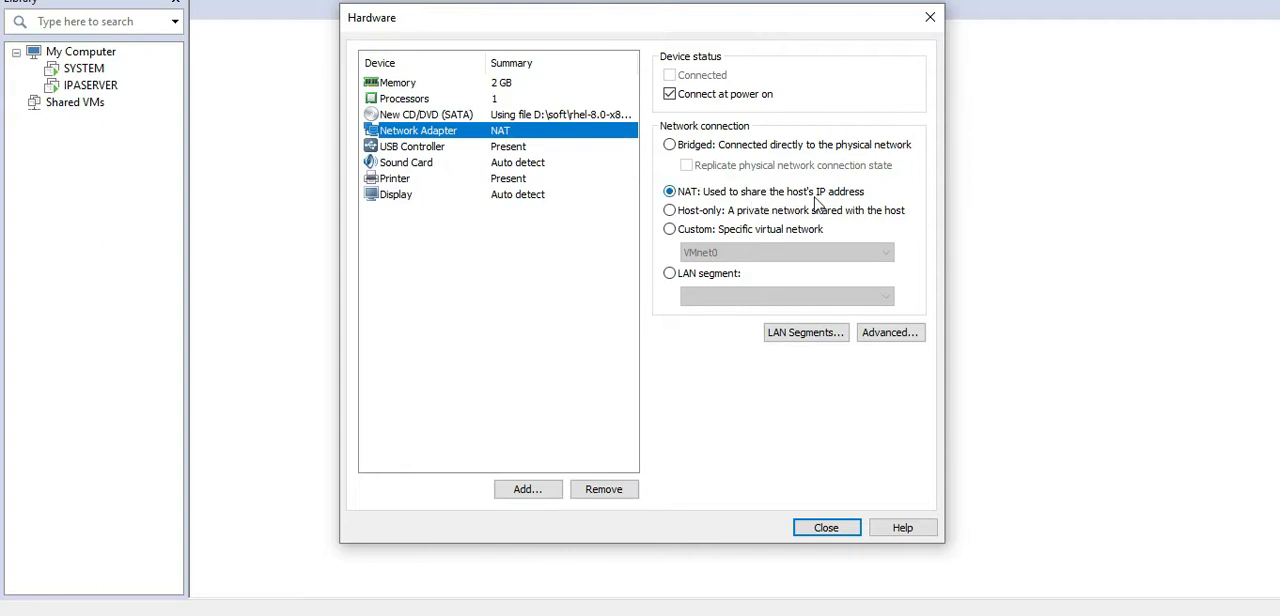
left_click(670, 211)
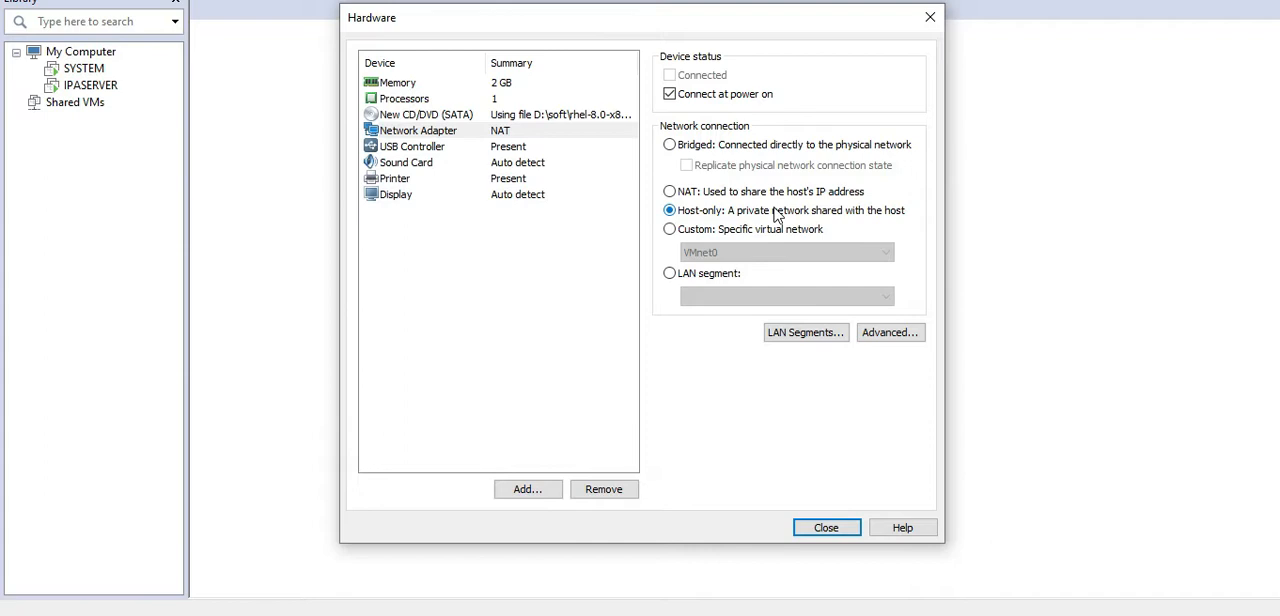
left_click(669, 192)
left_click(834, 538)
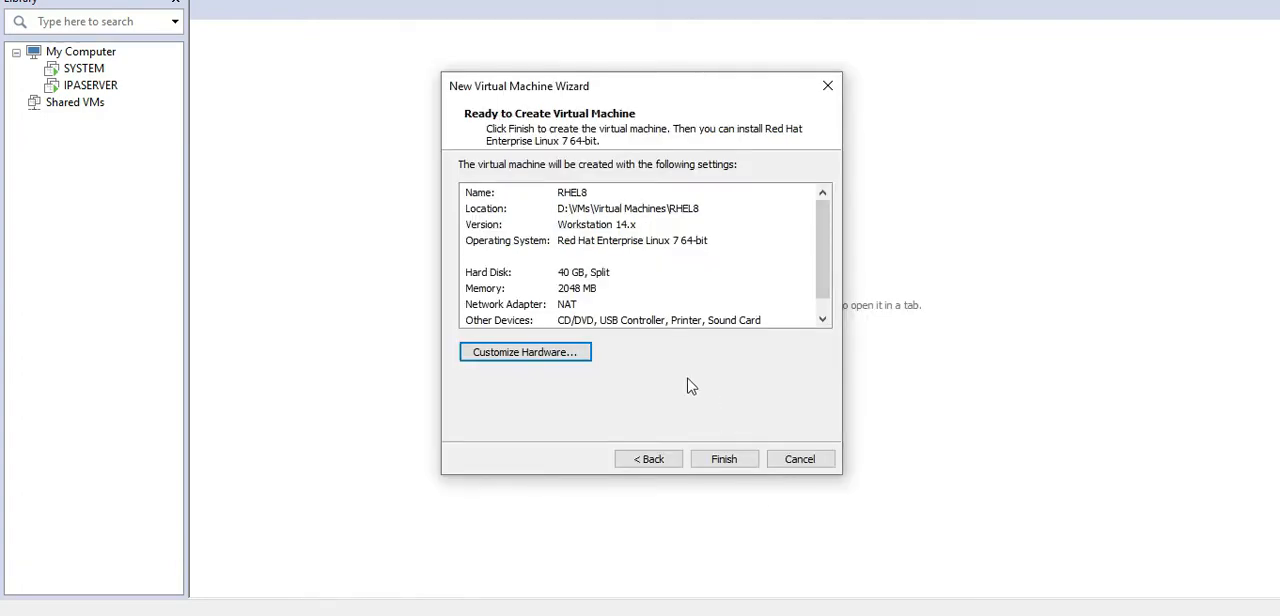
left_click(722, 462)
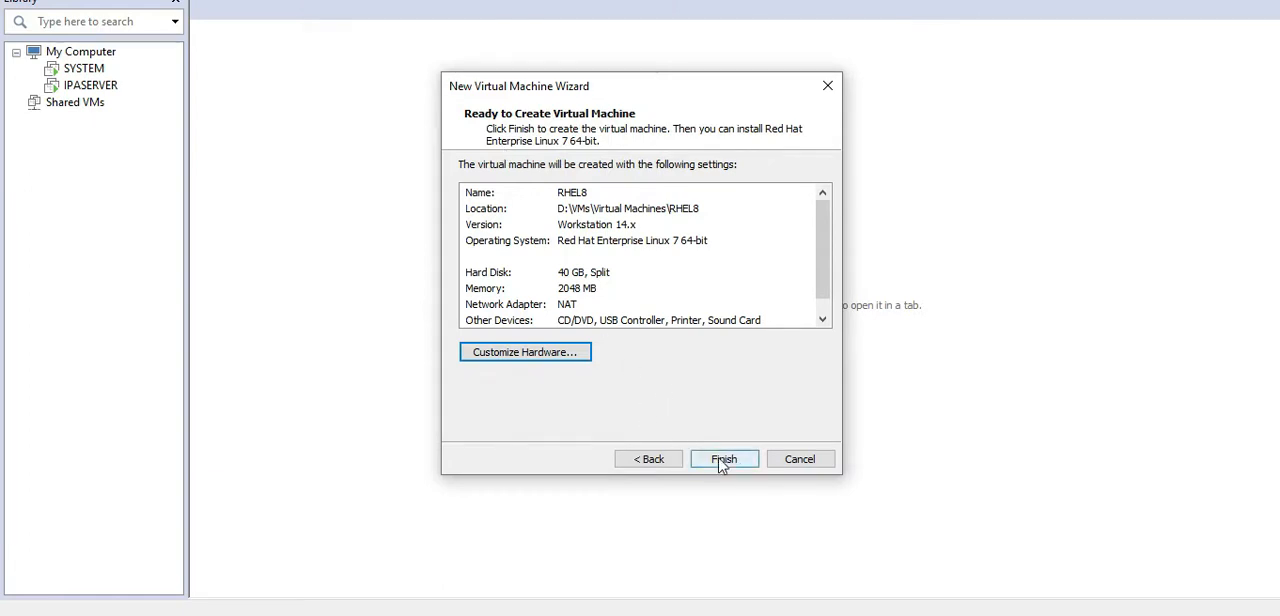
Step: Finish creating the virtual machine and remove the SCSI hard disk from its hardware settings
left_click(722, 462)
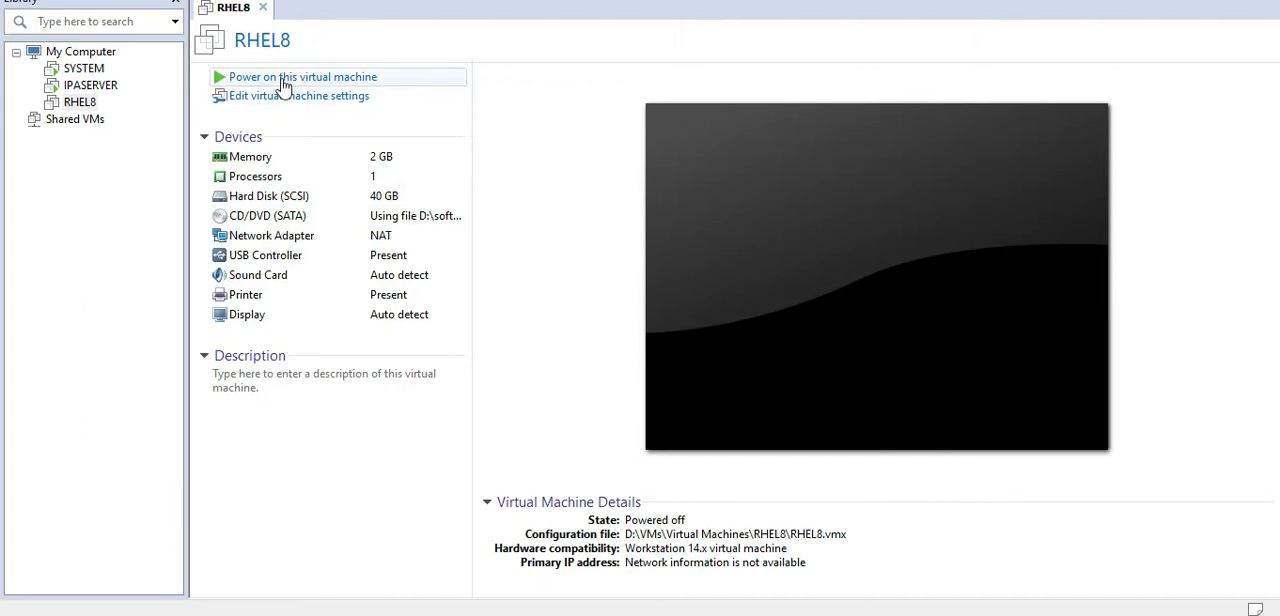
left_click(265, 98)
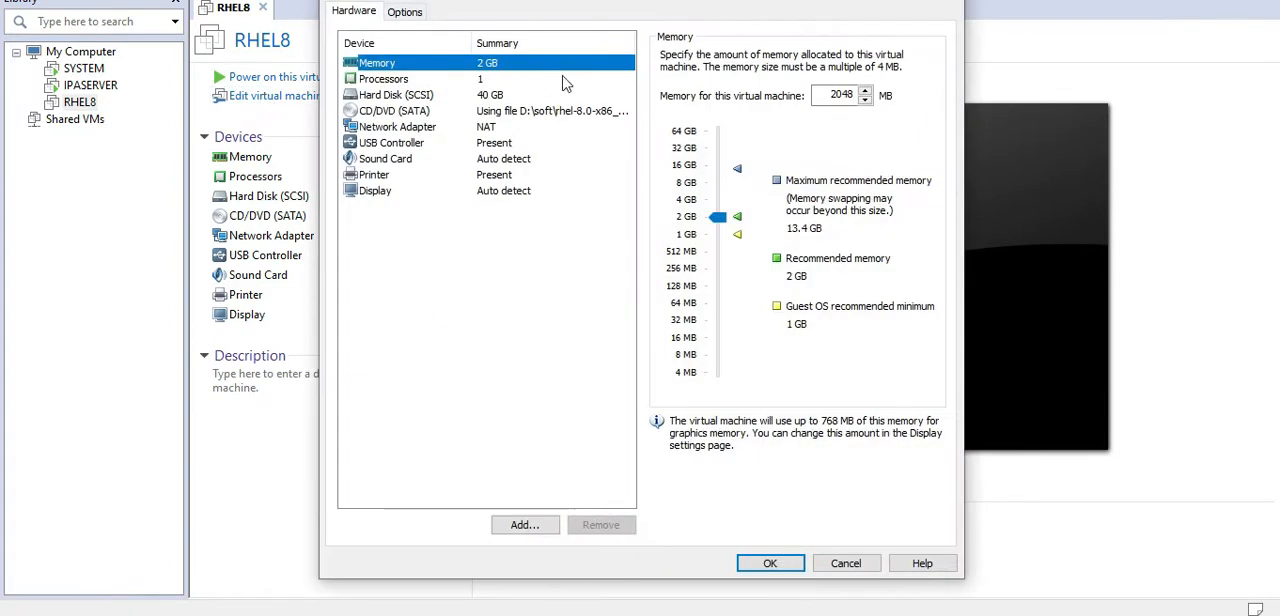
left_click(475, 94)
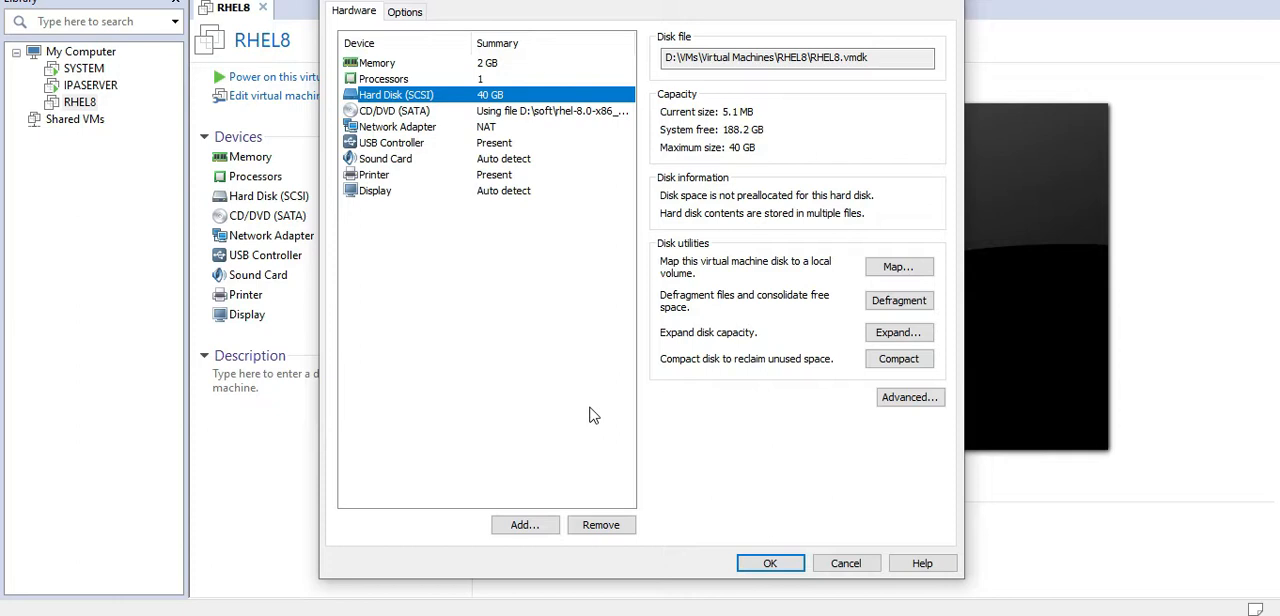
left_click(601, 524)
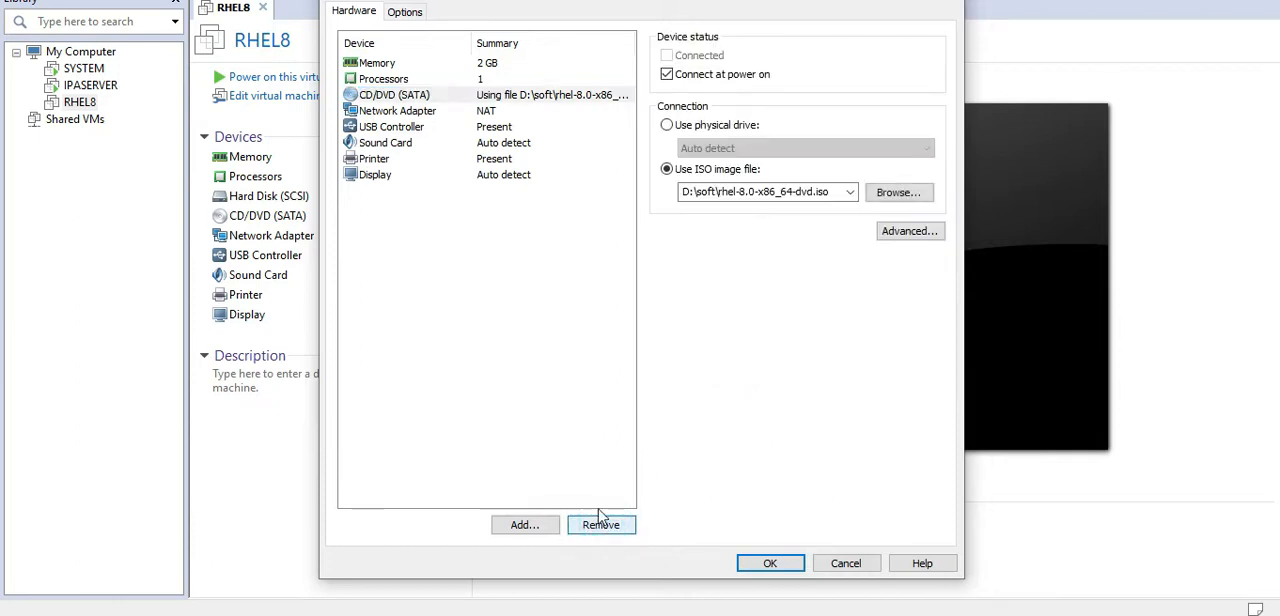
Step: Add a new 40 GB IDE virtual hard disk split into multiple files, stored as RHEL8-0.vmdk, and save the hardware settings
left_click(522, 527)
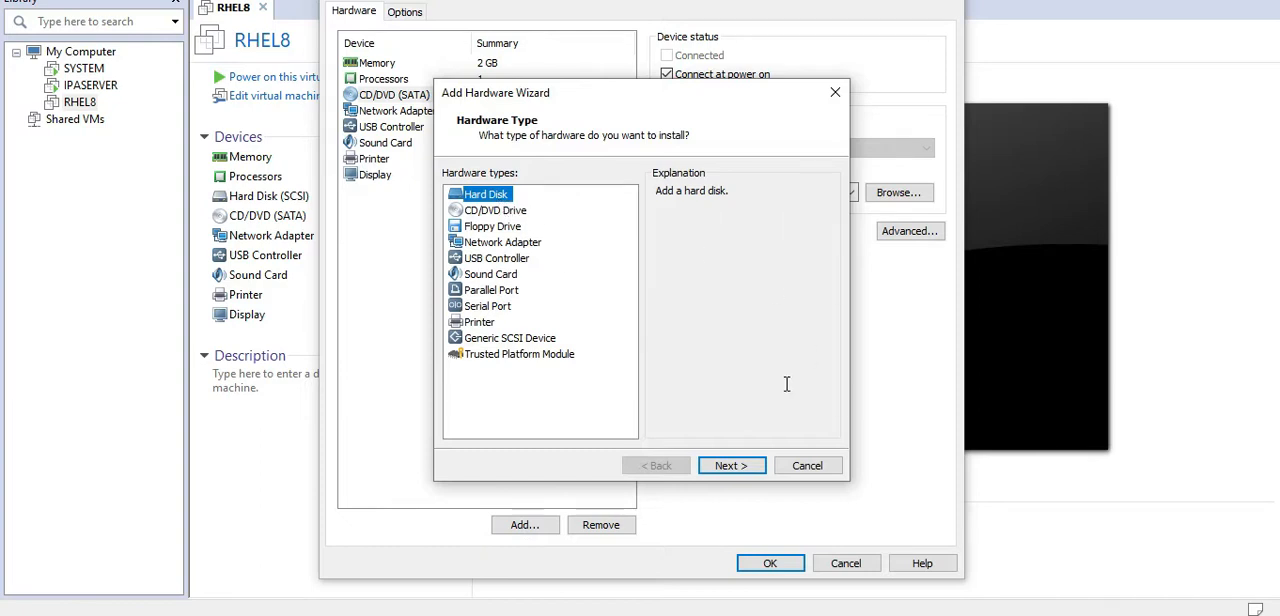
left_click(731, 467)
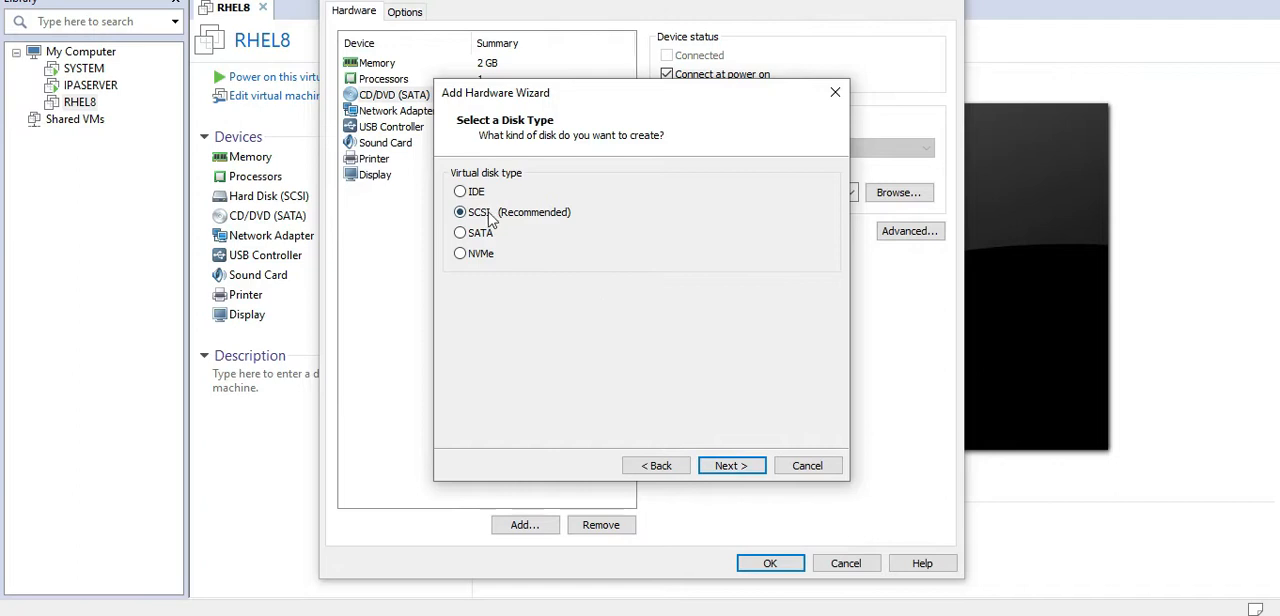
left_click(460, 192)
left_click(736, 467)
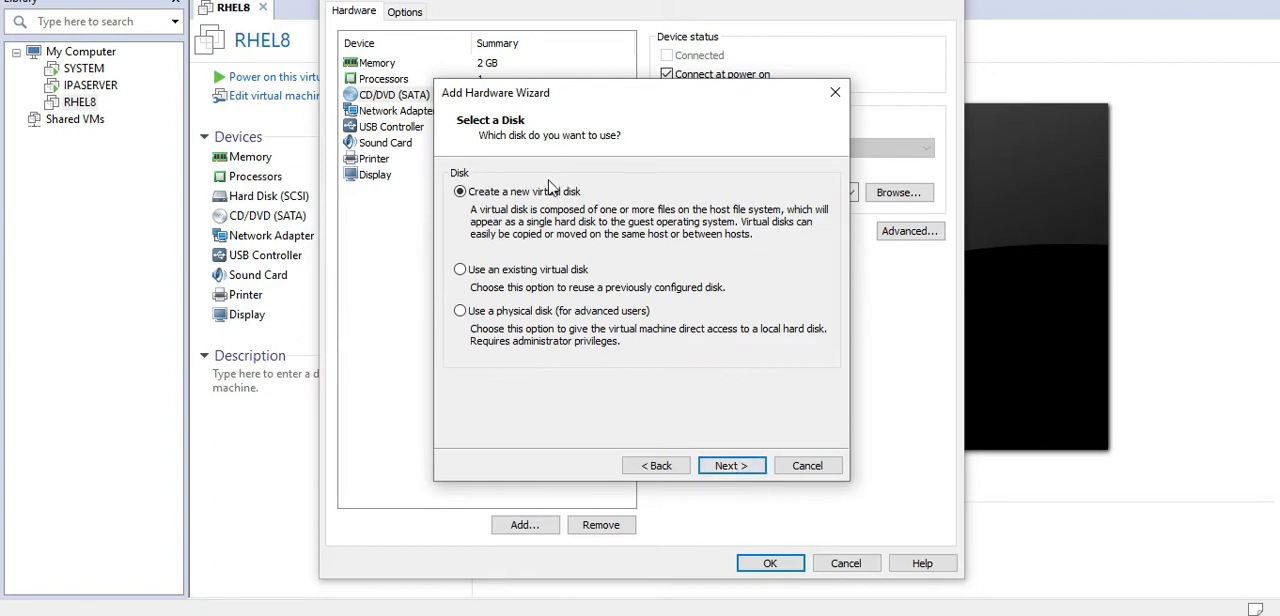
left_click(731, 466)
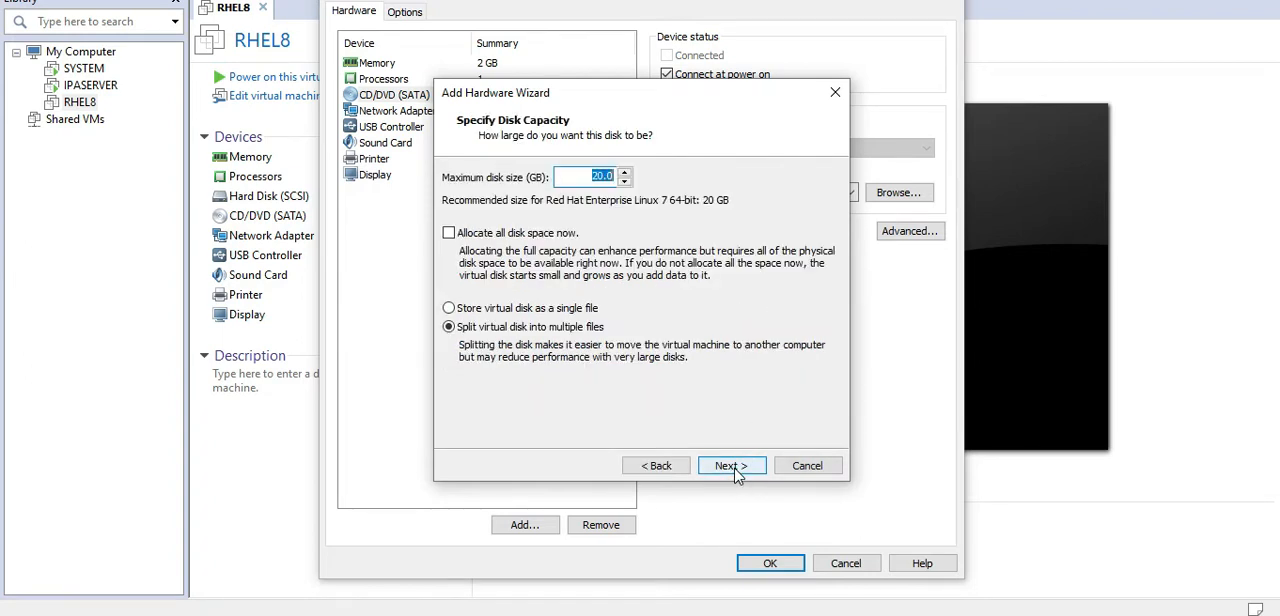
type("4")
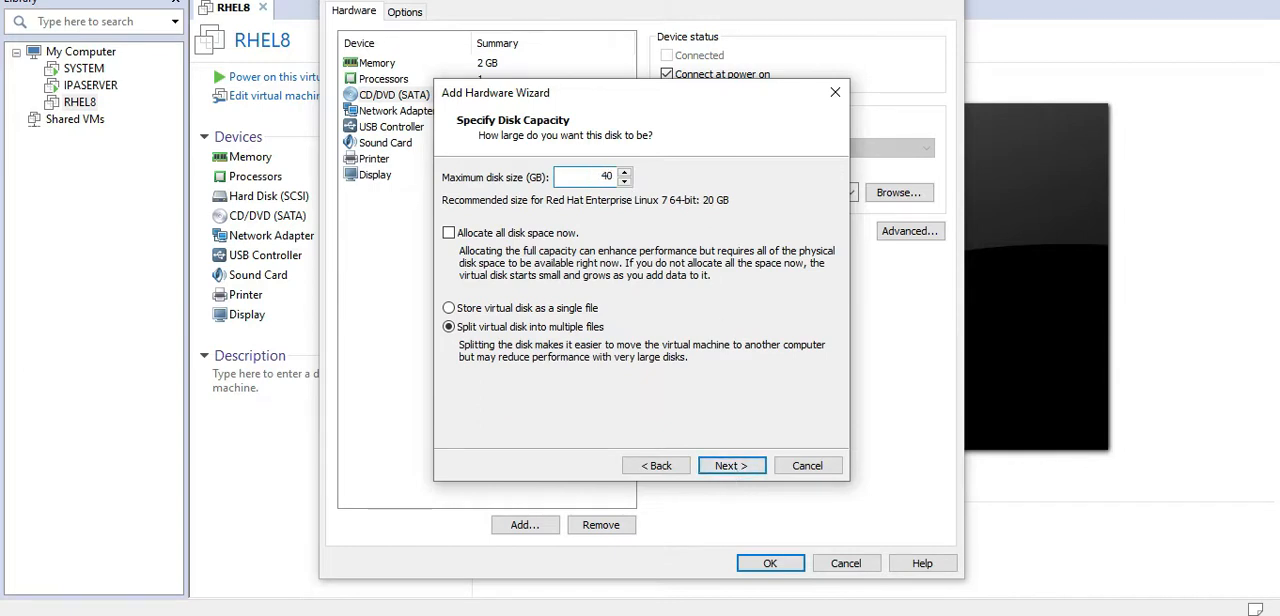
type("0")
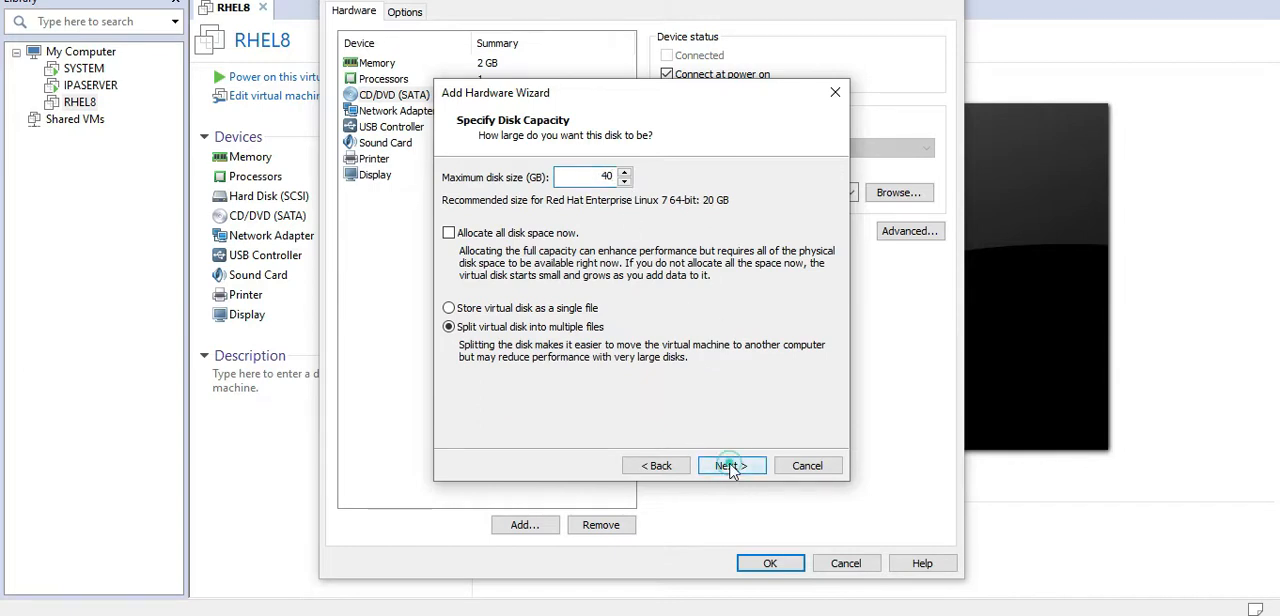
left_click(731, 466)
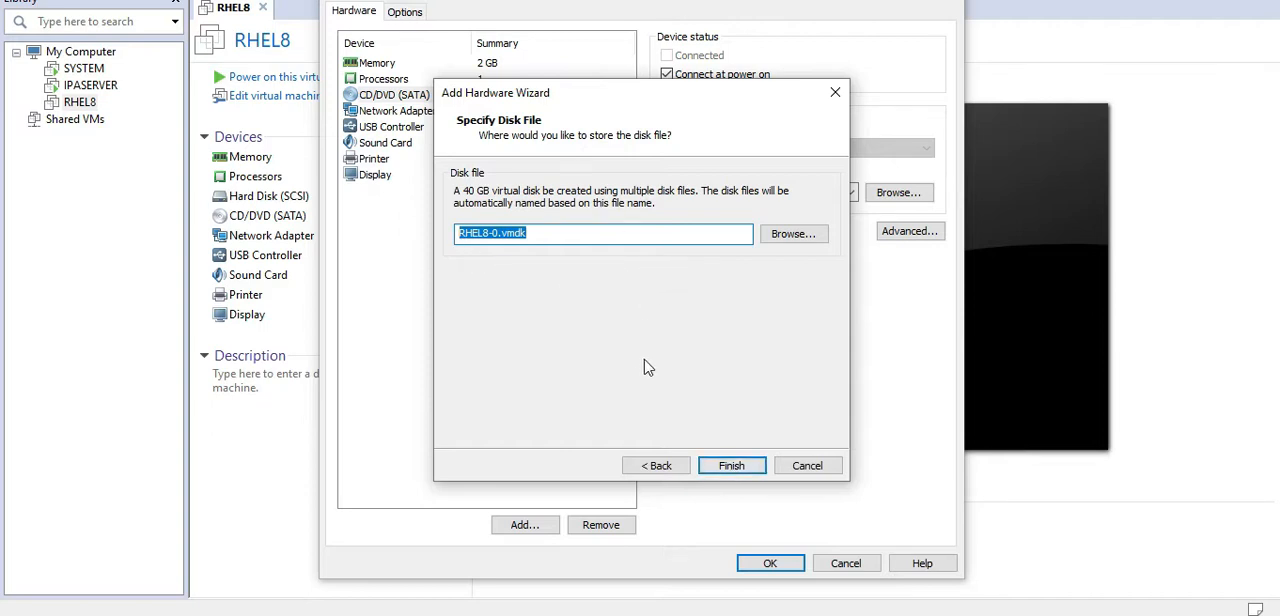
left_click(738, 470)
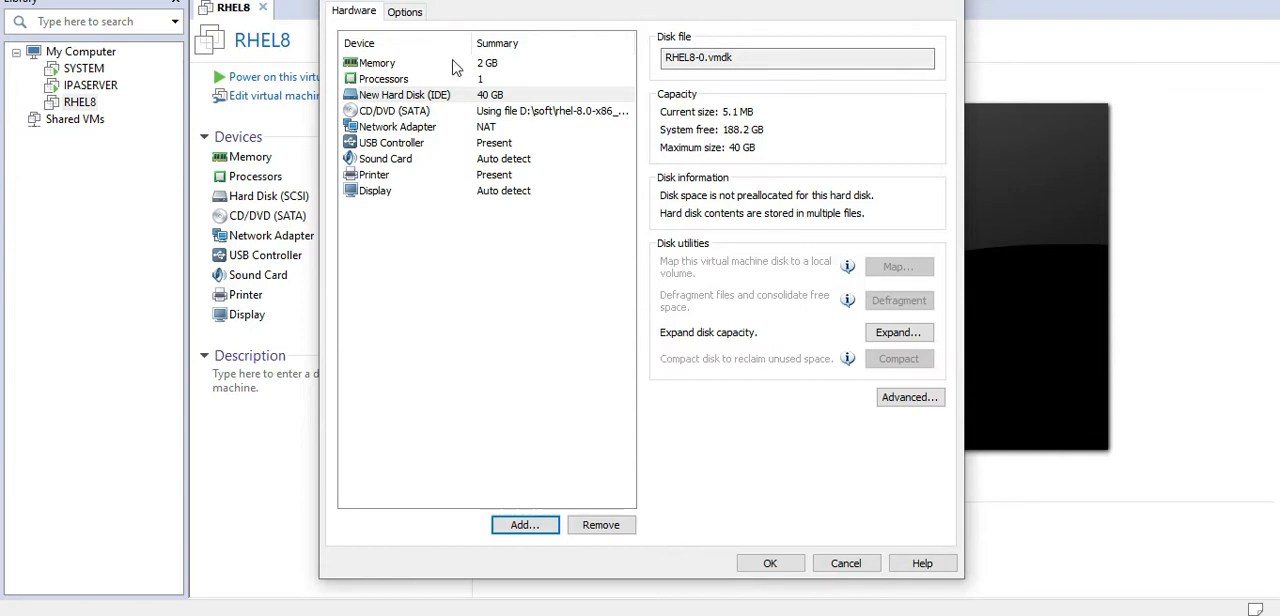
left_click(769, 561)
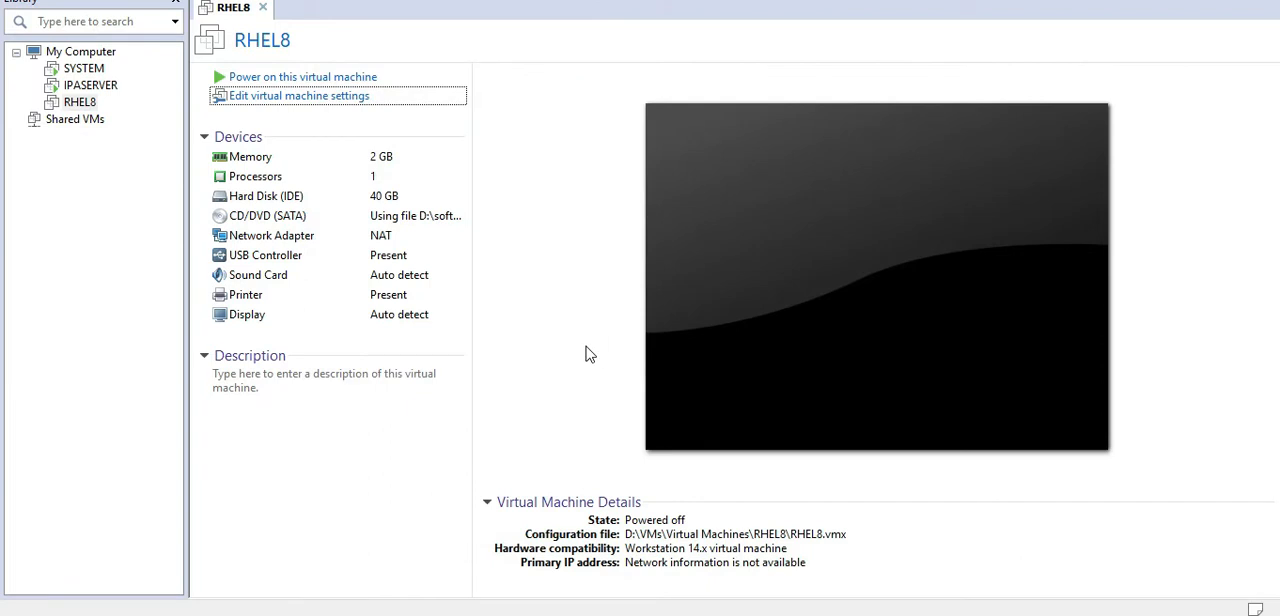
Step: Power on the RHEL8 virtual machine and dismiss the virtual printing notice and the removable devices hint
left_click(275, 80)
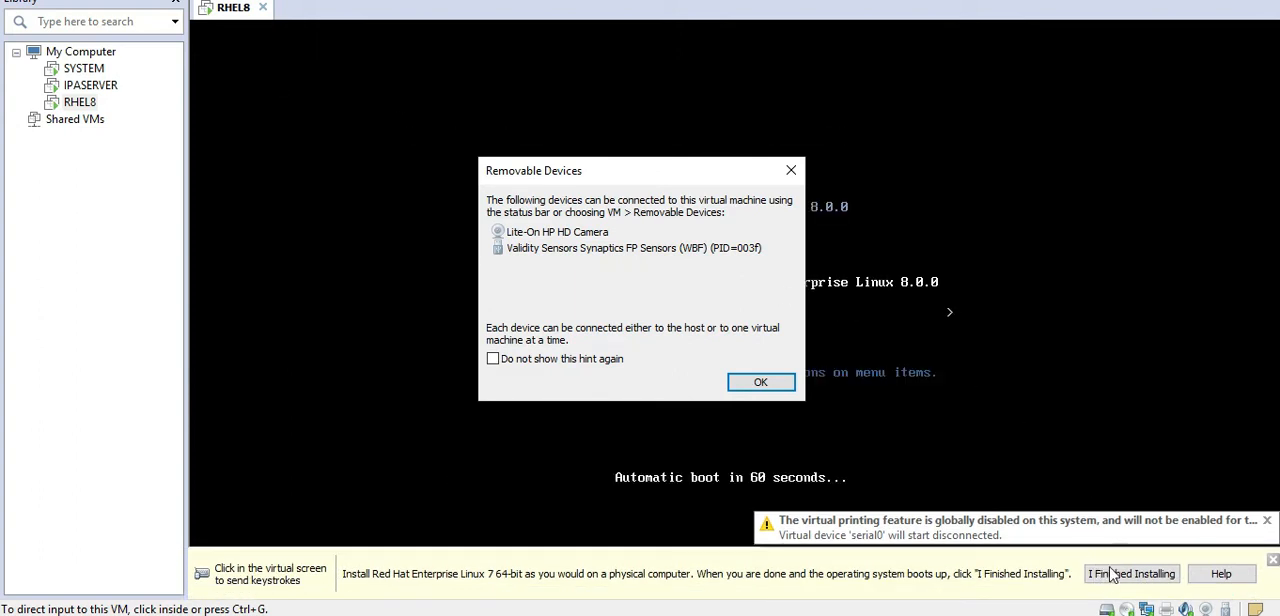
left_click(1267, 520)
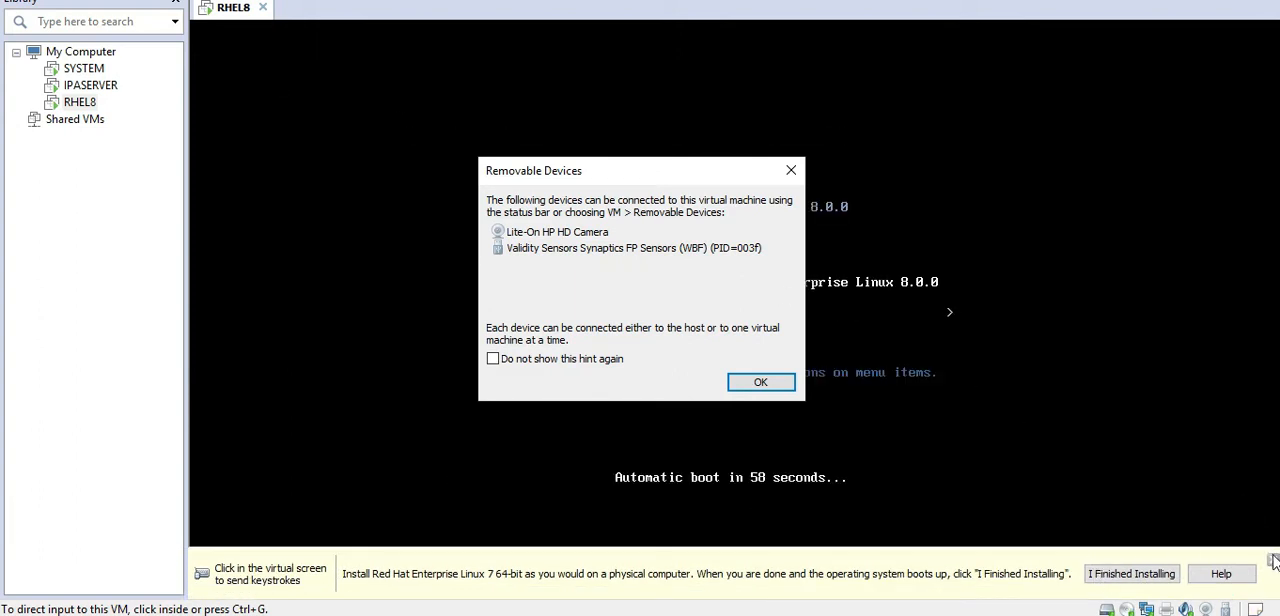
left_click(762, 385)
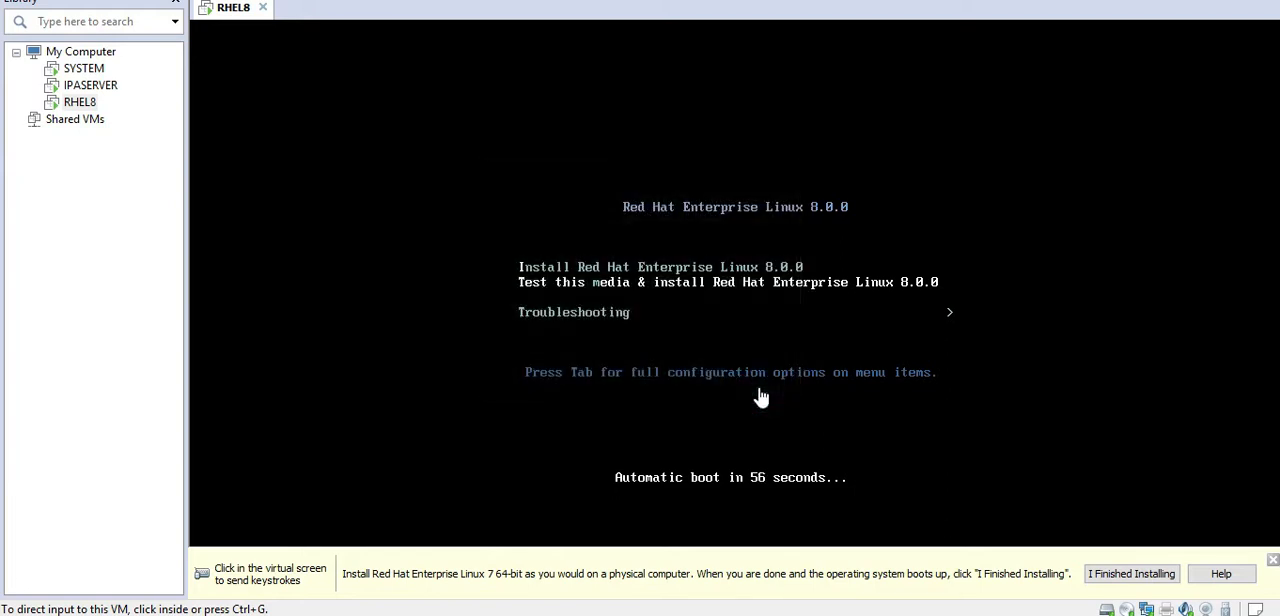
Step: Boot the virtual machine with Install Red Hat Enterprise Linux 8.0.0 and close the installation hint bar
left_click(752, 268)
key("Up")
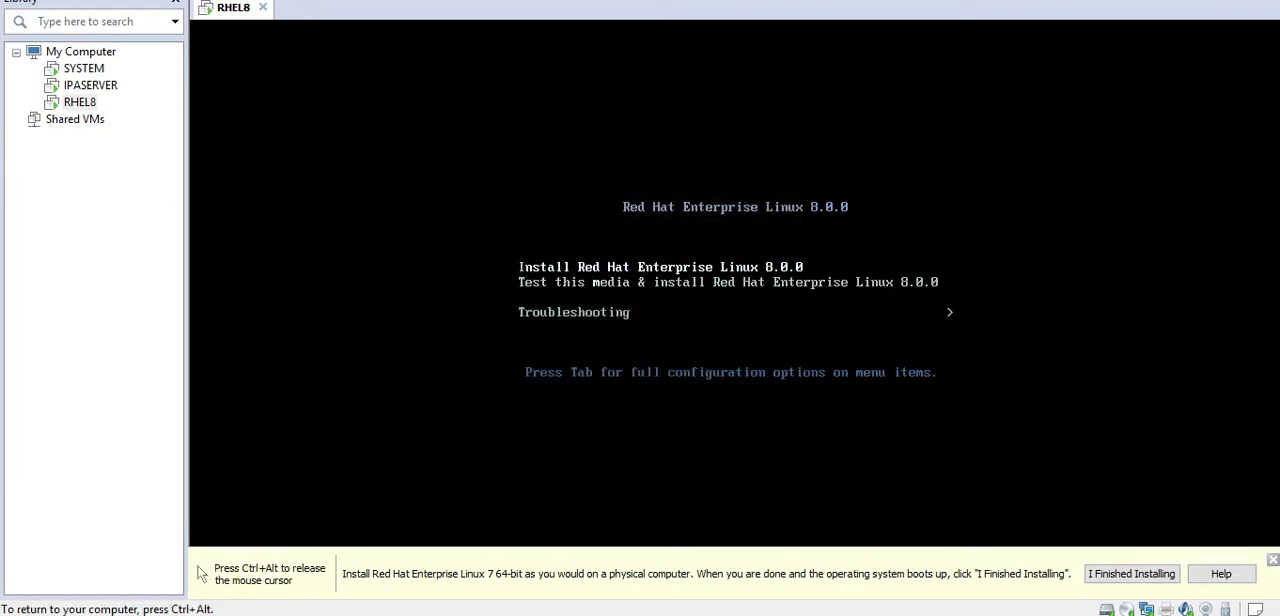
key("Return")
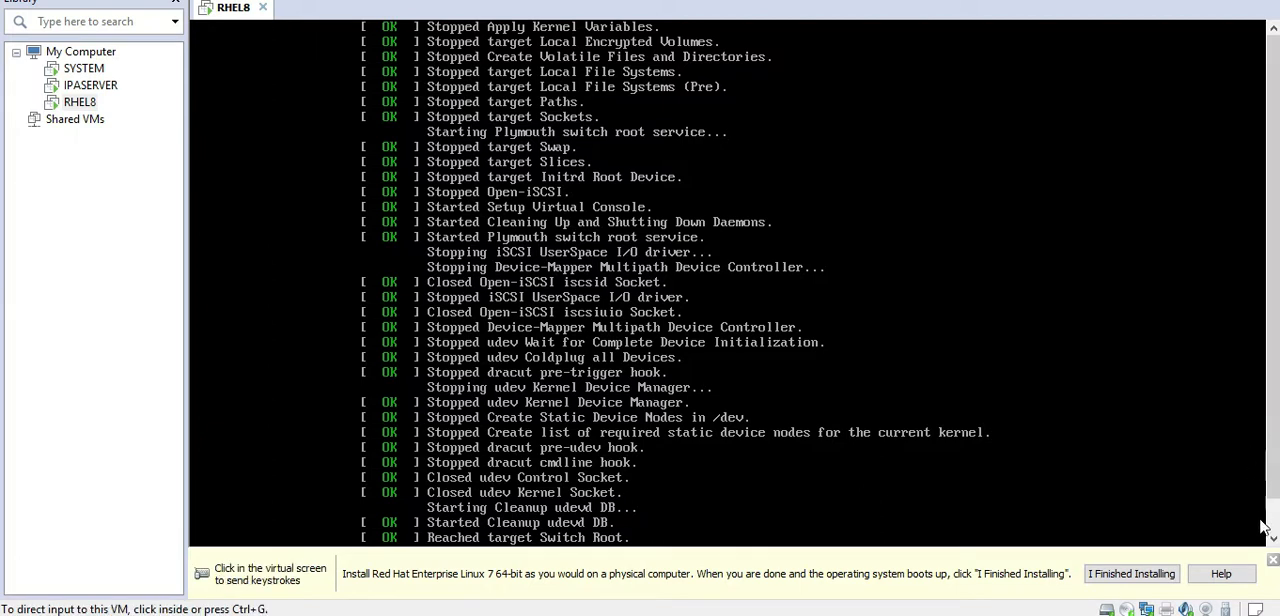
left_click(1273, 559)
left_click(1133, 518)
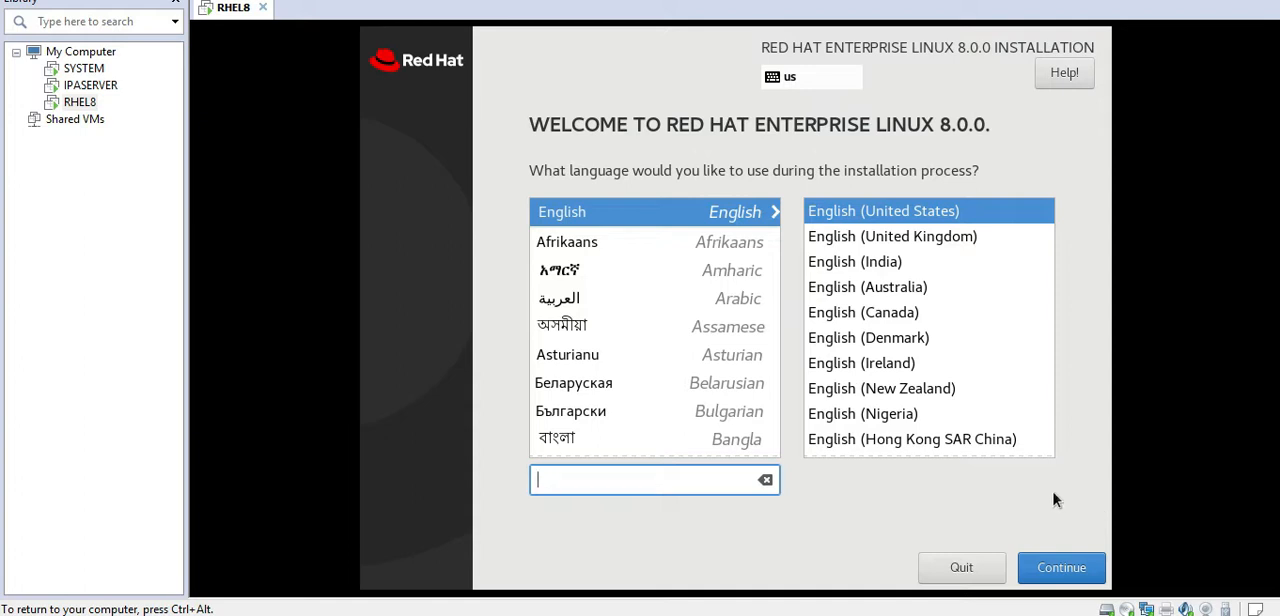
Step: Choose English (United States) as the installation language and keep the auto-detected media as the installation source
left_click(888, 220)
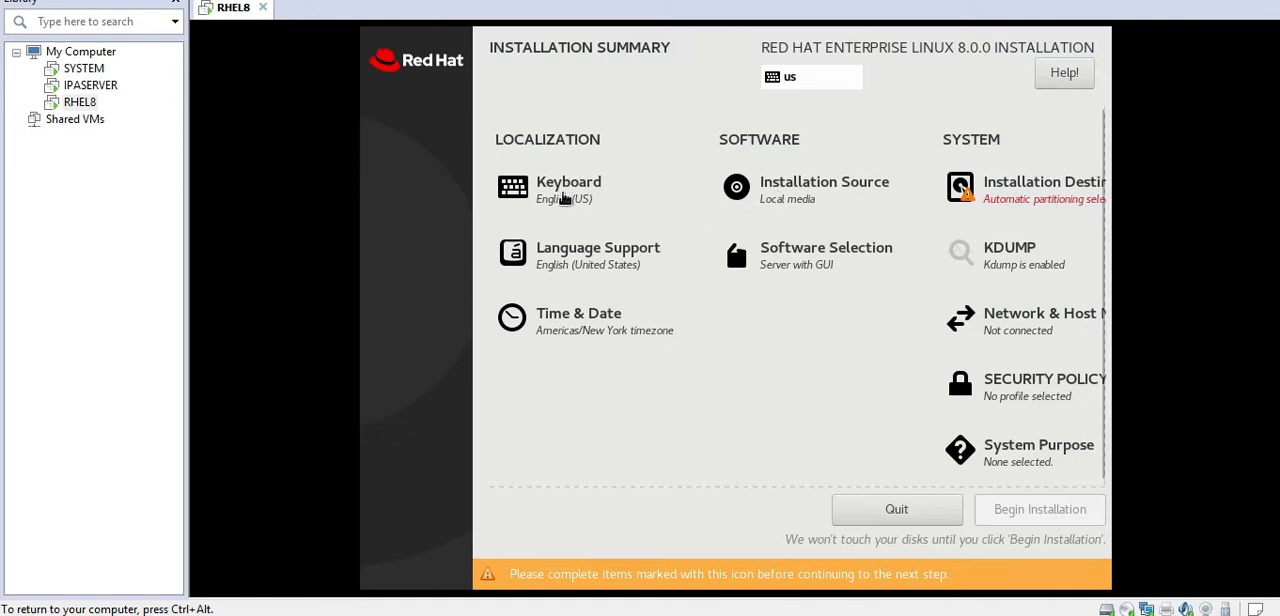
left_click(795, 199)
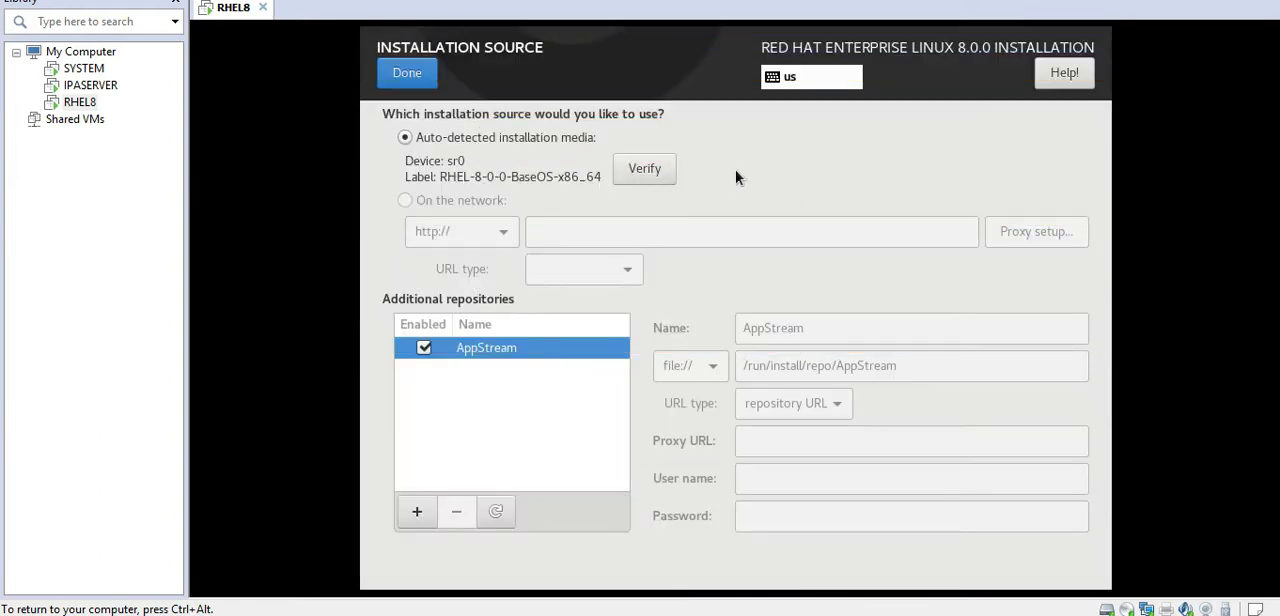
left_click(408, 76)
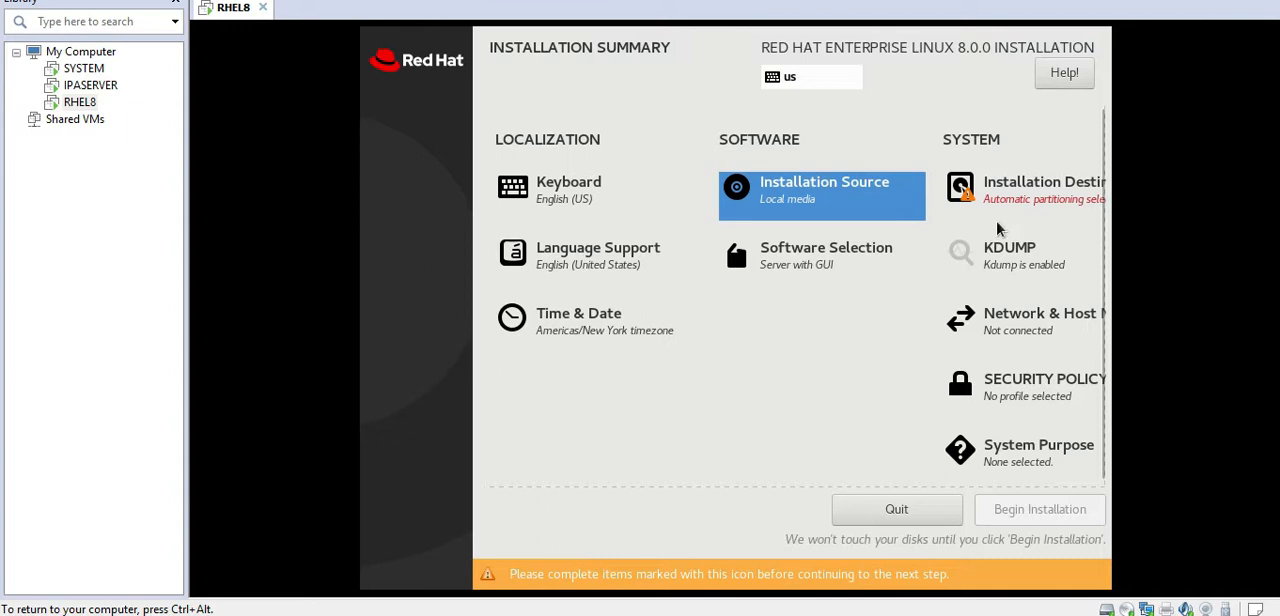
Step: Set the installation destination's storage configuration to Custom, postponing the VMware Tools reminder, and continue to manual partitioning
left_click(1056, 193)
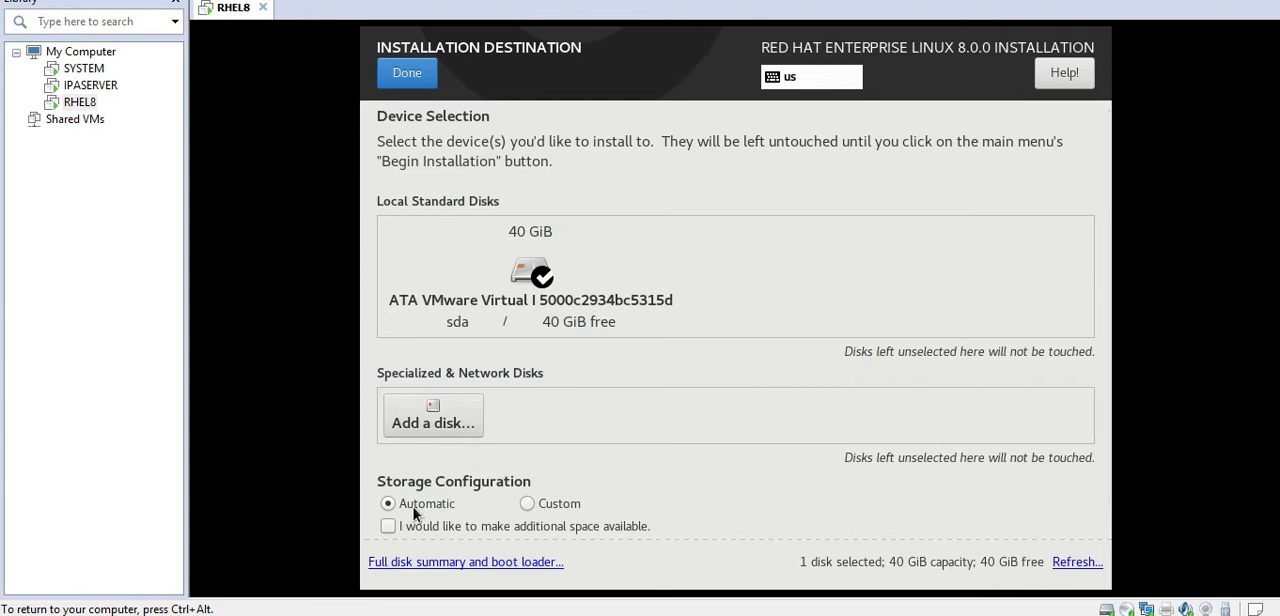
left_click(528, 501)
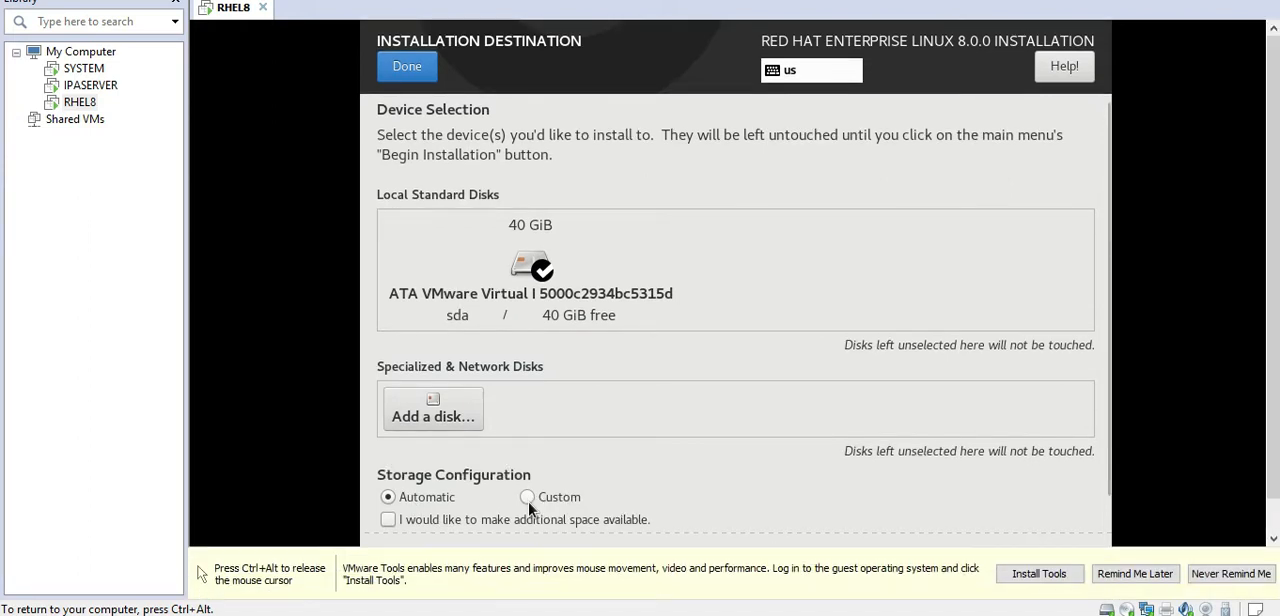
key("ctrl+alt")
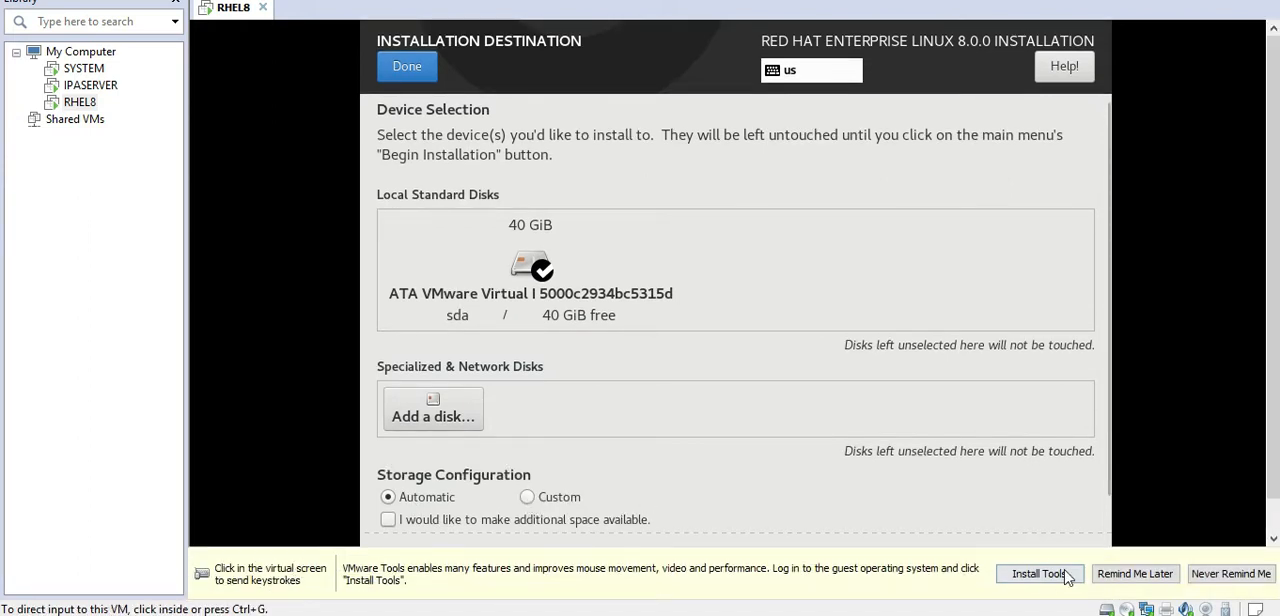
left_click(1134, 575)
left_click(623, 490)
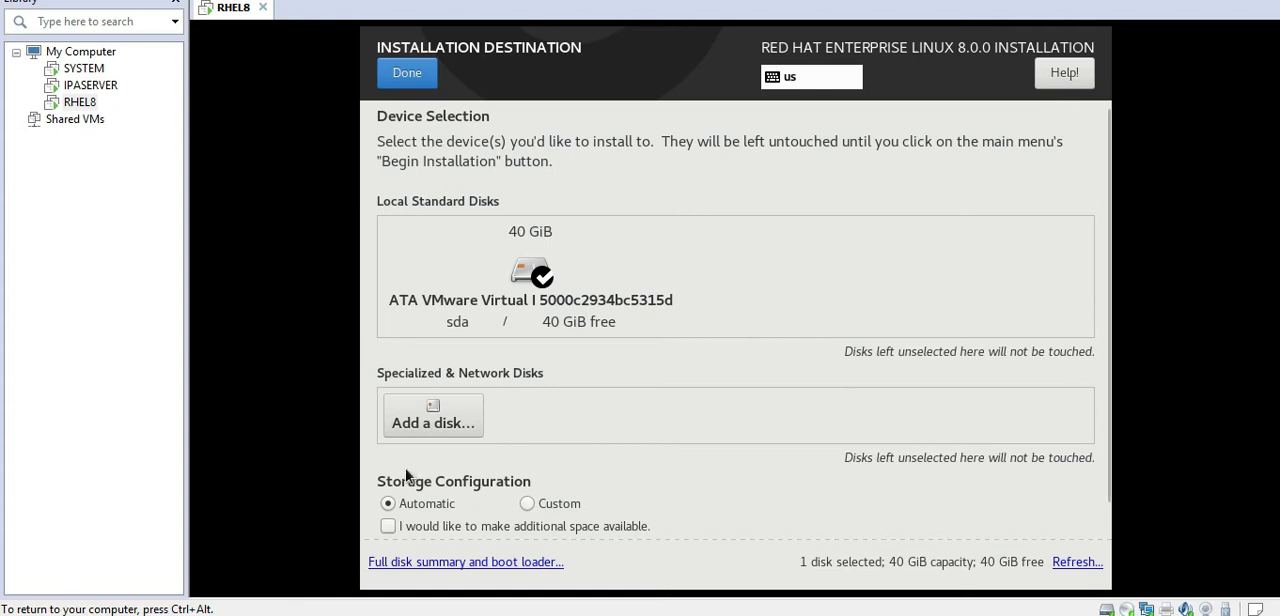
left_click(527, 504)
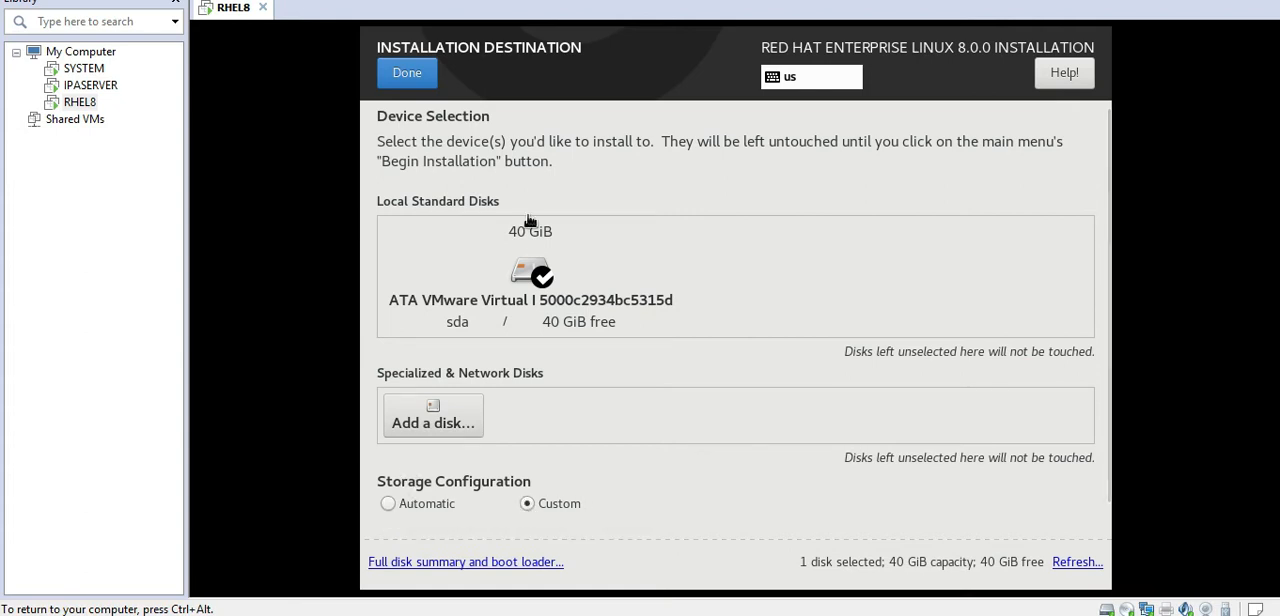
left_click(407, 78)
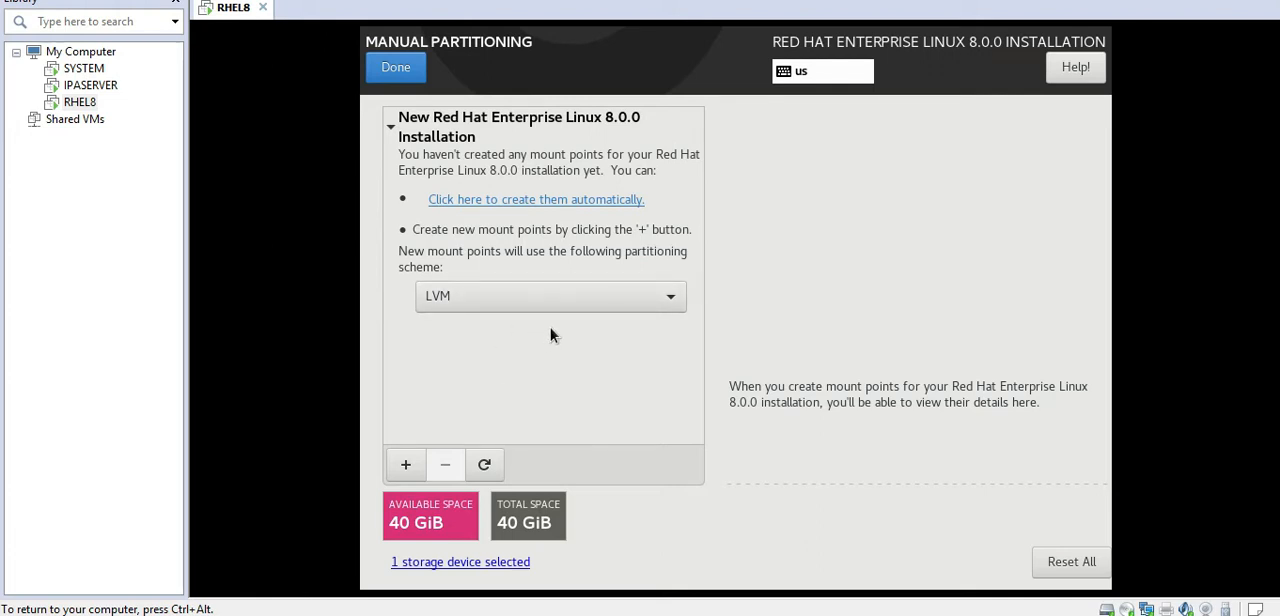
Step: Review the available partitioning schemes, leaving LVM selected, and consult the planned partition sizes in the linuxInstallation text file
left_click(657, 298)
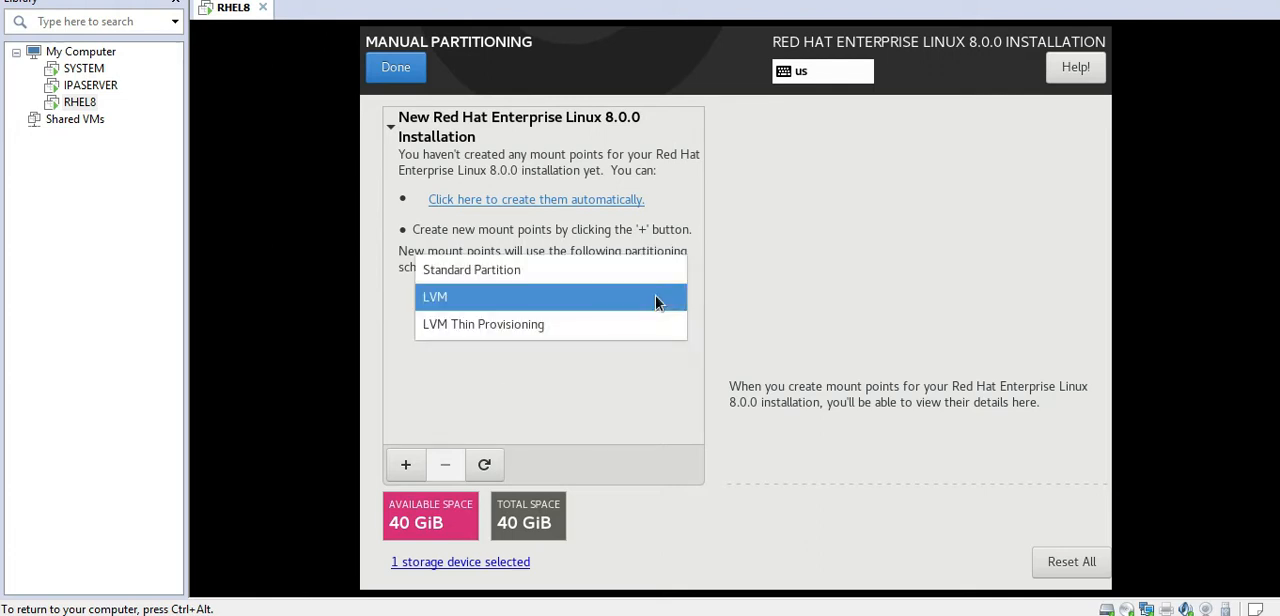
left_click(481, 377)
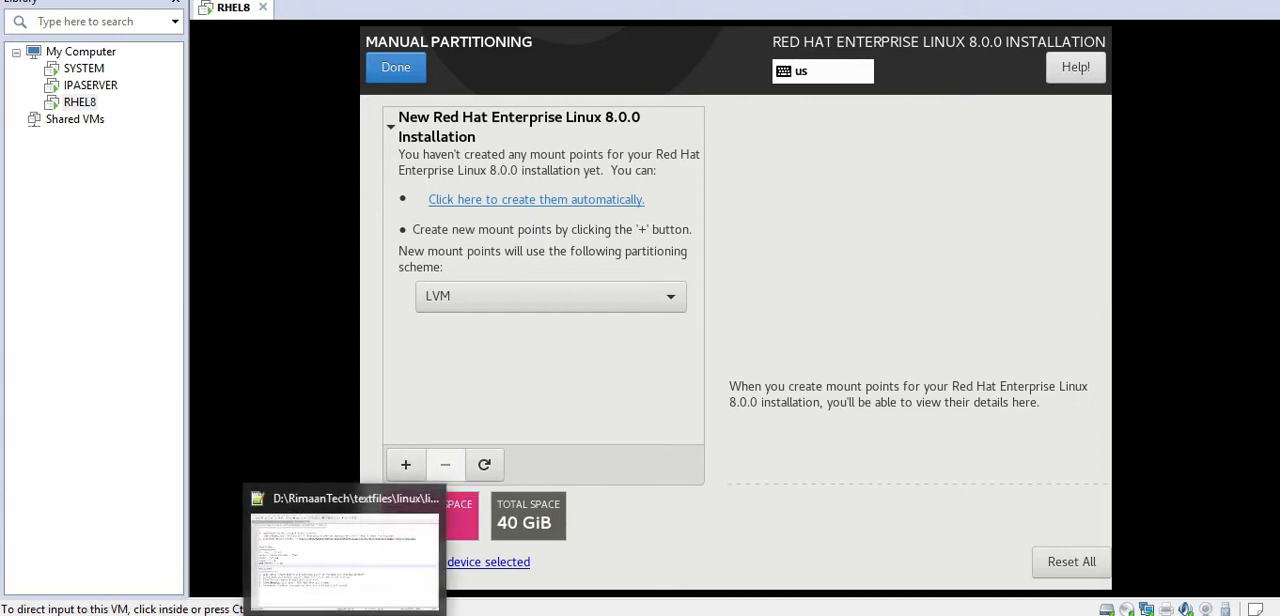
left_click(344, 612)
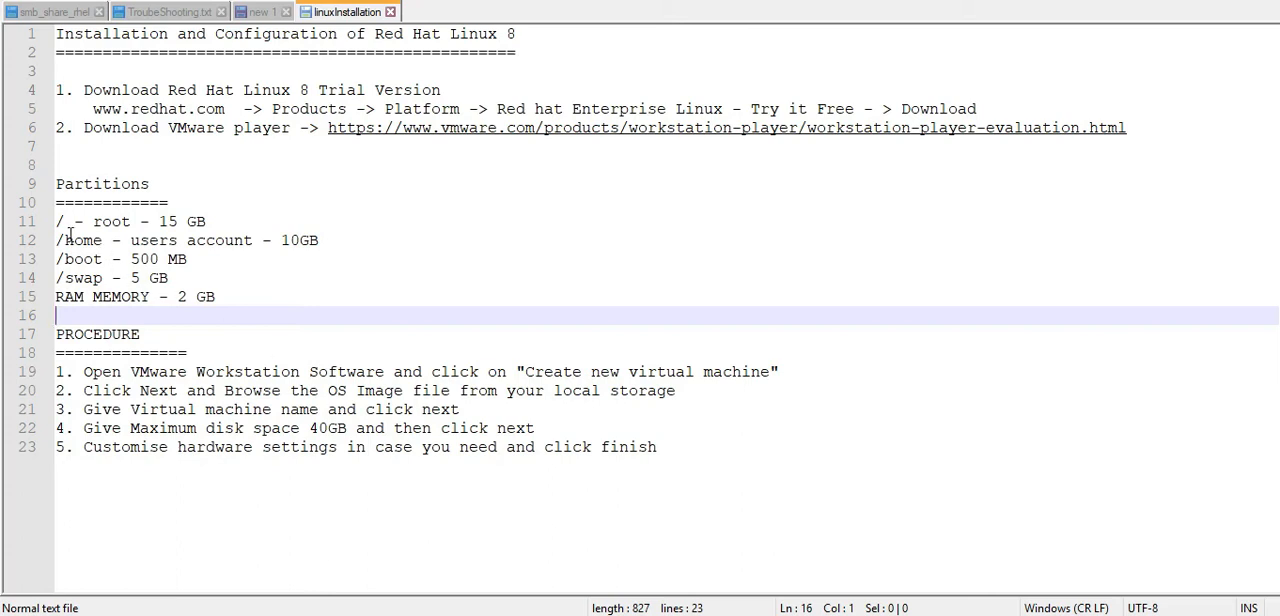
left_click_drag(59, 221, 252, 221)
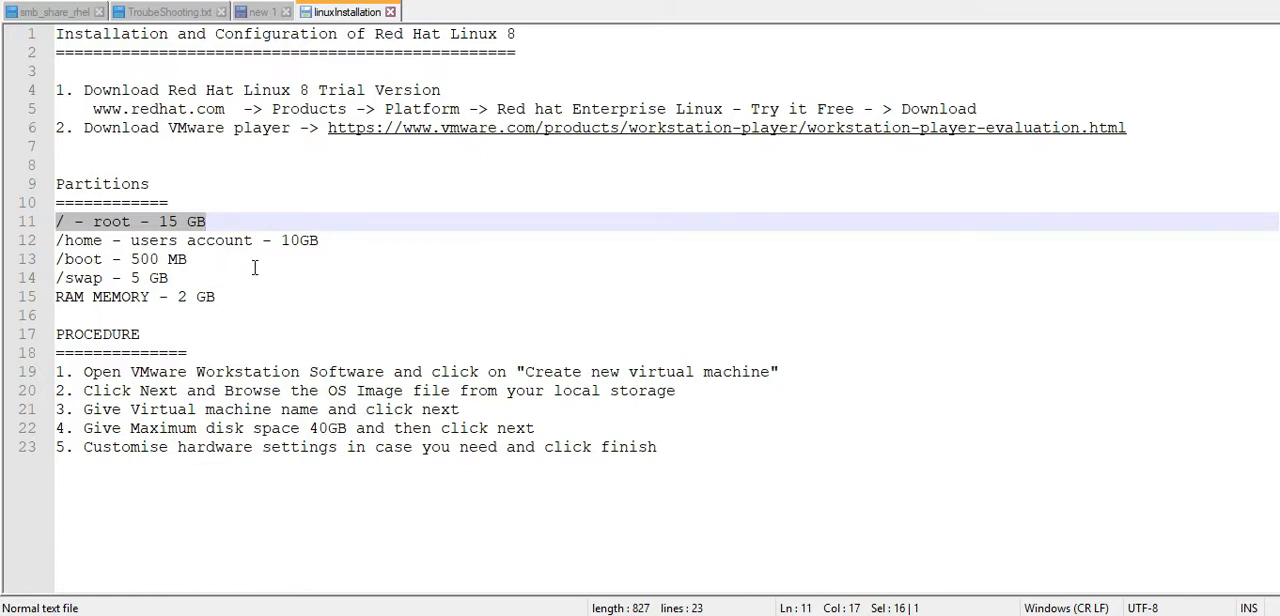
left_click(142, 221)
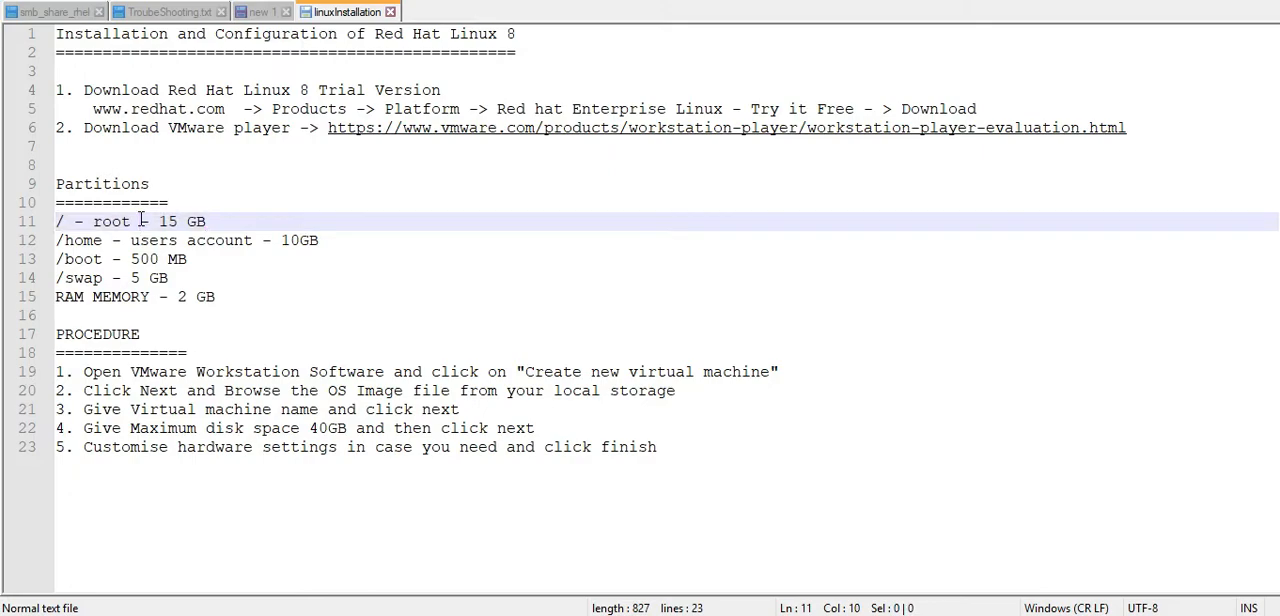
Step: Return to the virtual machine and add a root mount point / with a desired capacity of 15G
key("alt+Tab")
left_click(380, 356)
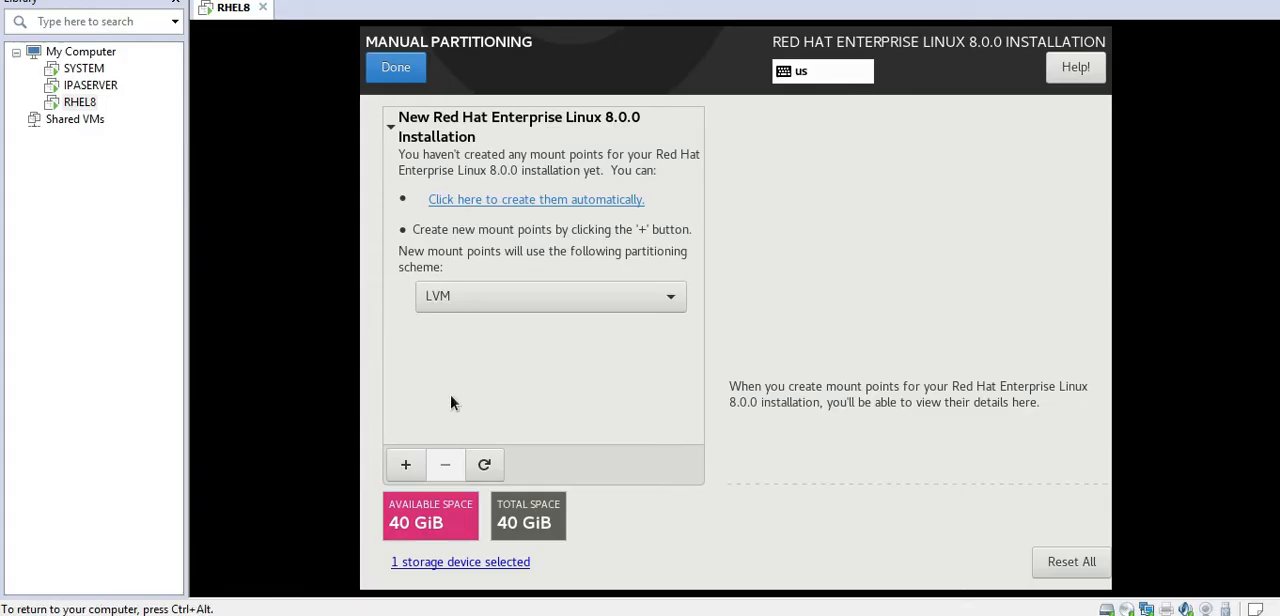
left_click(400, 469)
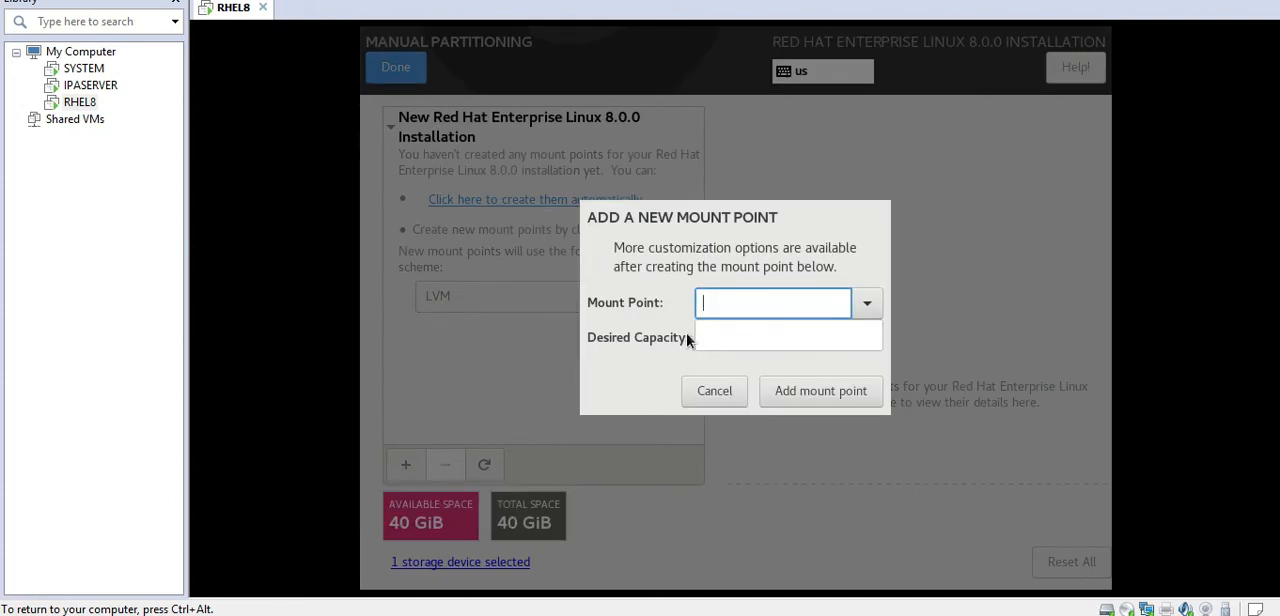
type("/")
left_click(716, 337)
left_click(716, 335)
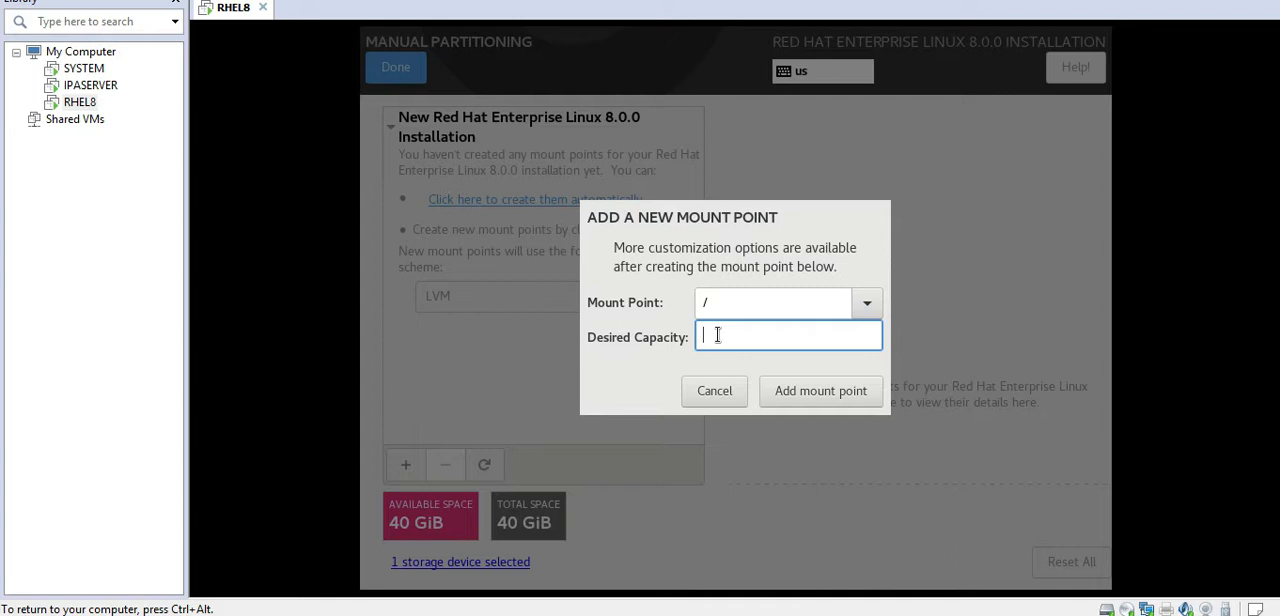
type("15G")
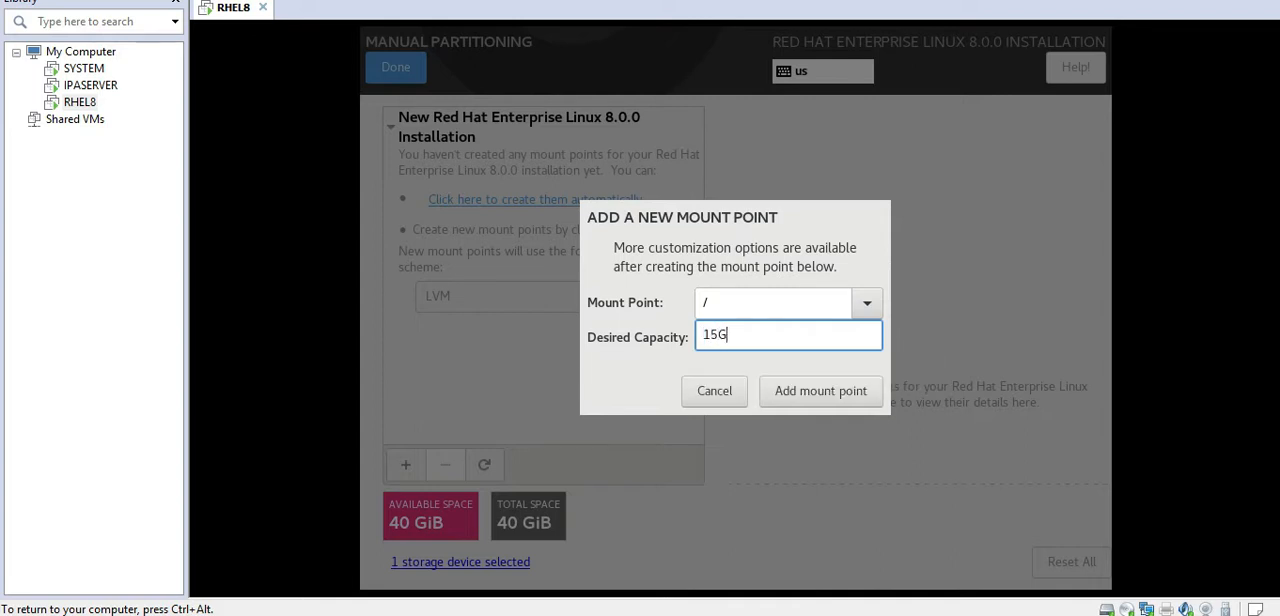
left_click(820, 395)
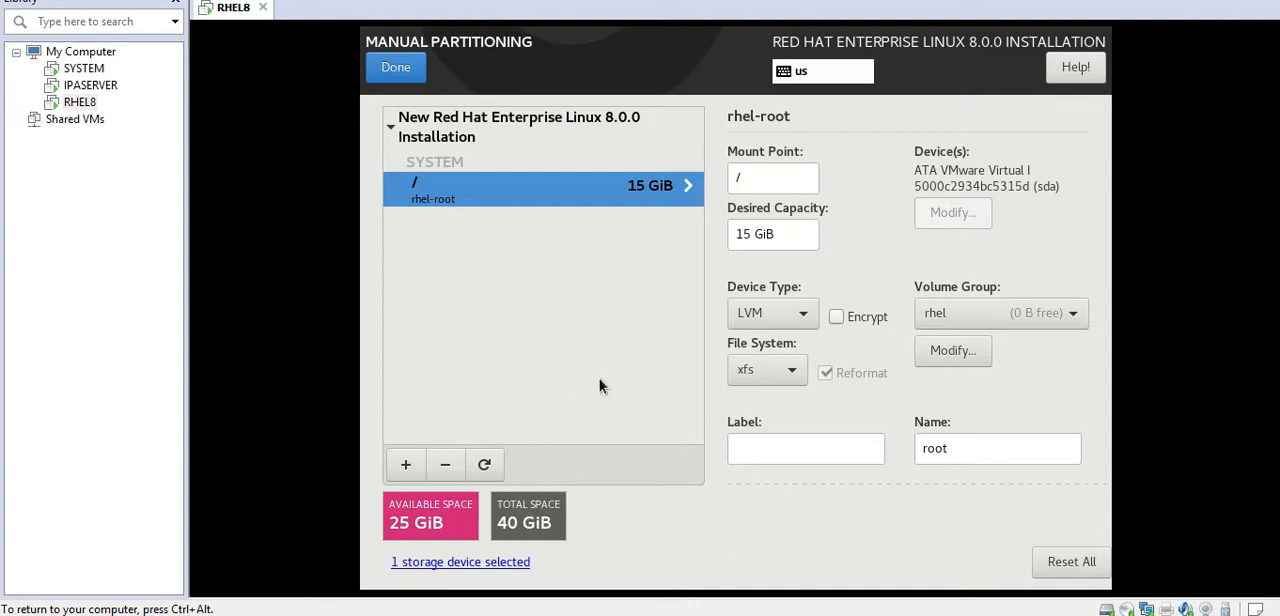
Step: Add a /home mount point with a desired capacity of 10G
left_click(407, 464)
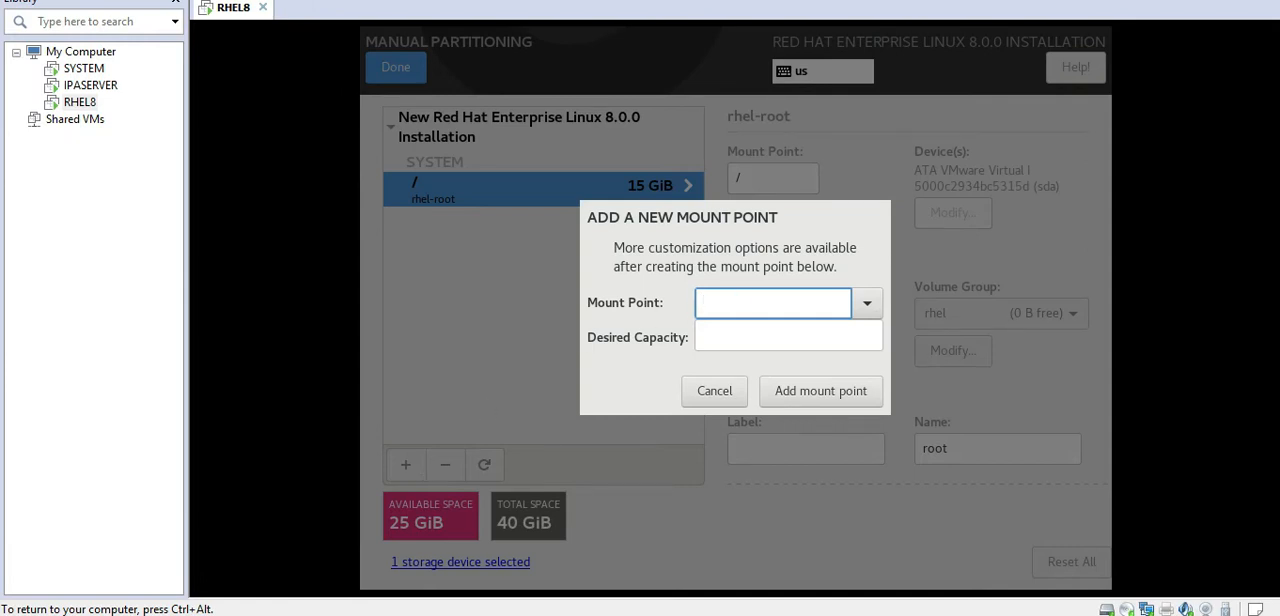
type("/home")
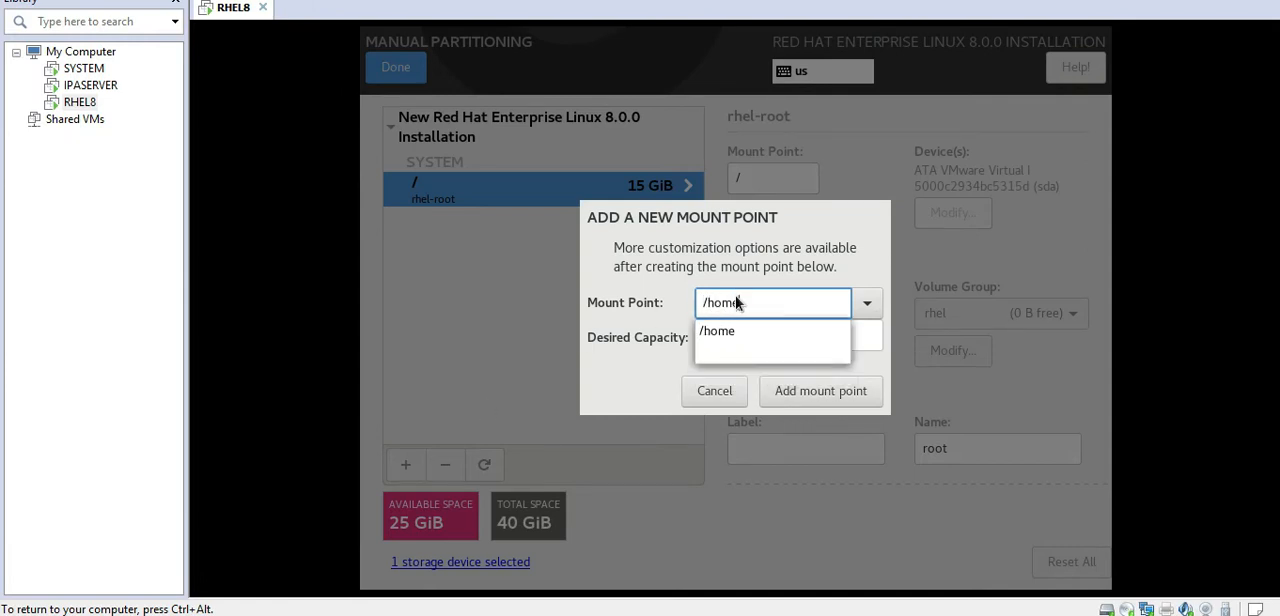
left_click(724, 332)
left_click(714, 336)
type("10G")
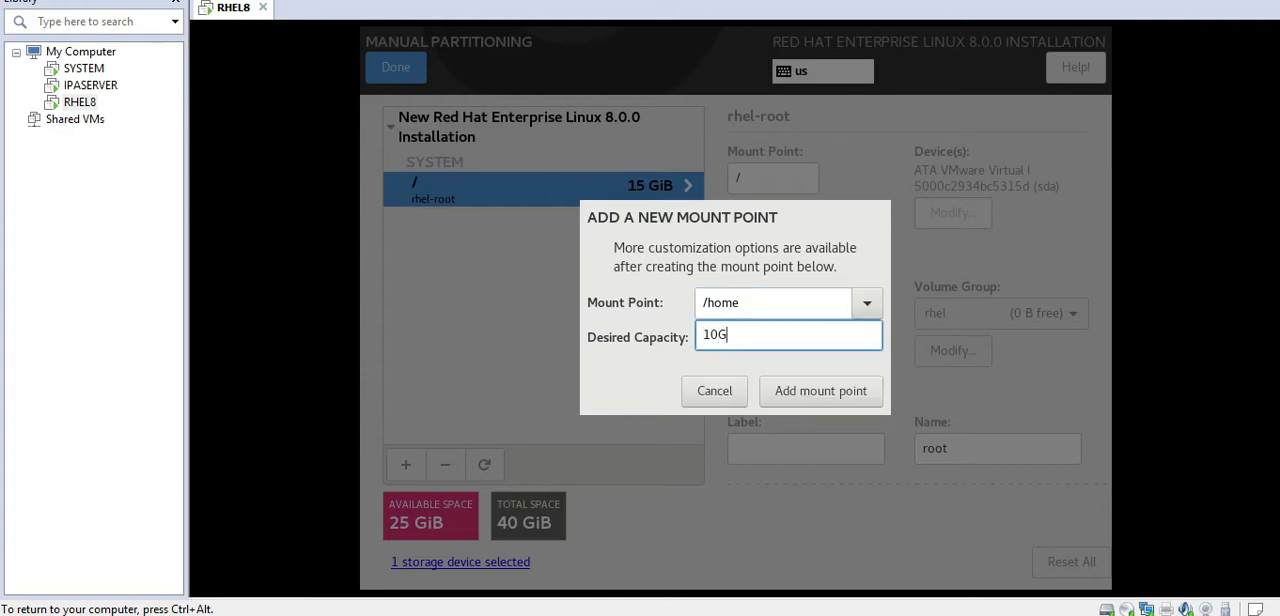
left_click(799, 391)
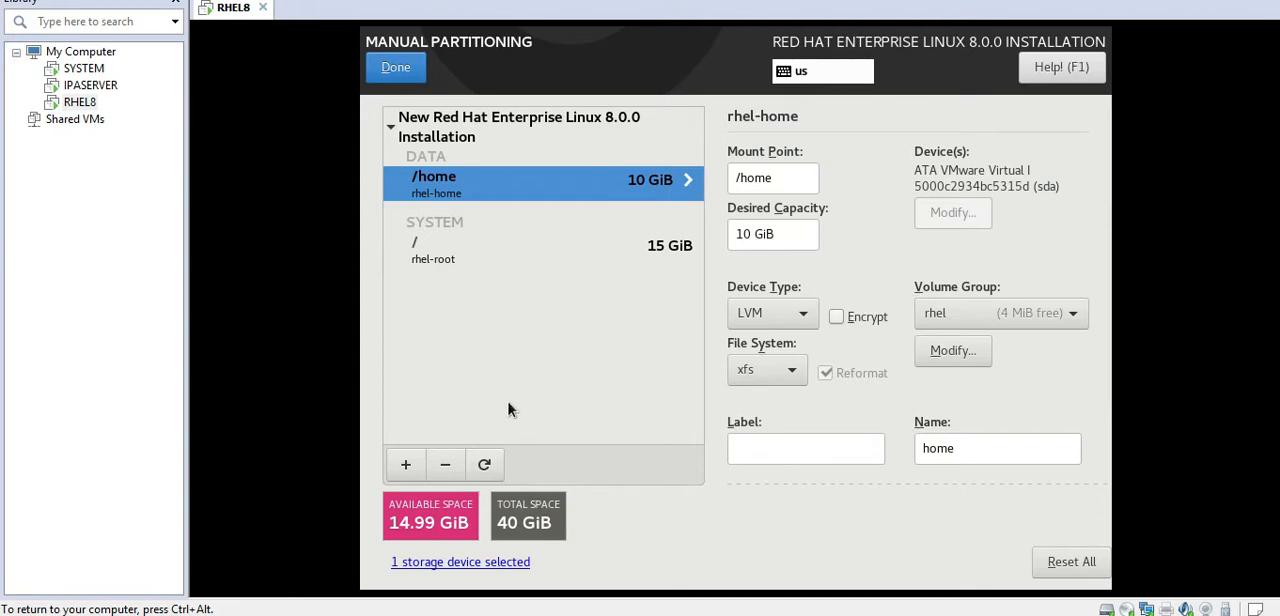
Step: Consult the planned partition sizes in the linuxInstallation file and add a /boot mount point of 500M, keeping its device type
key("ctrl+alt")
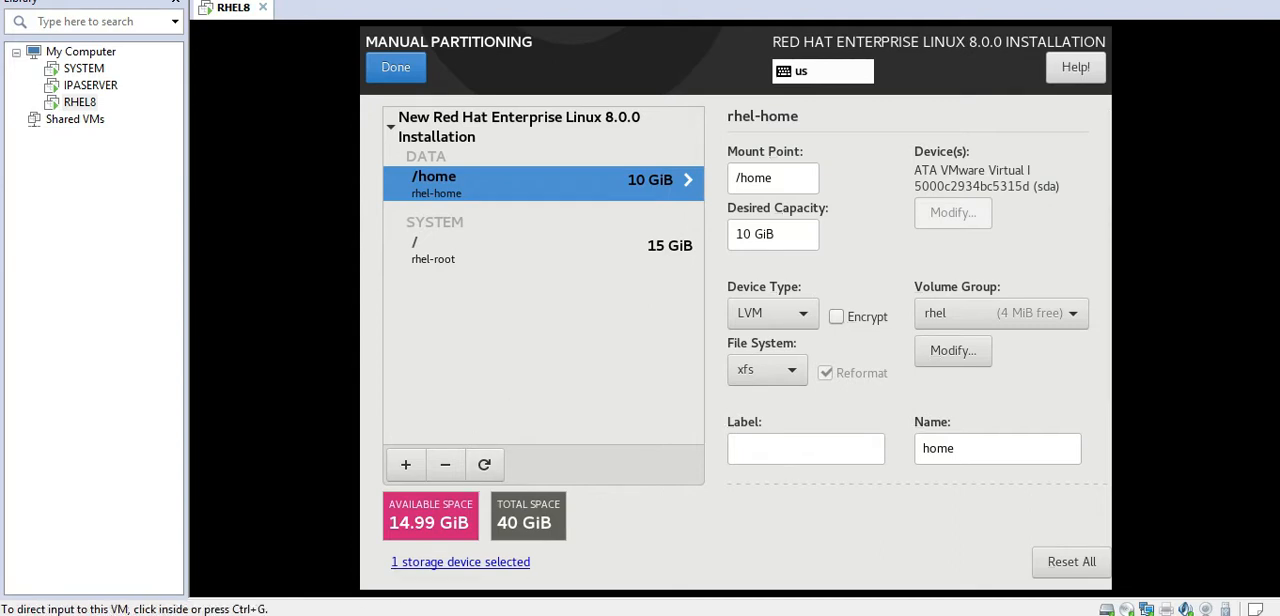
key("alt+Tab")
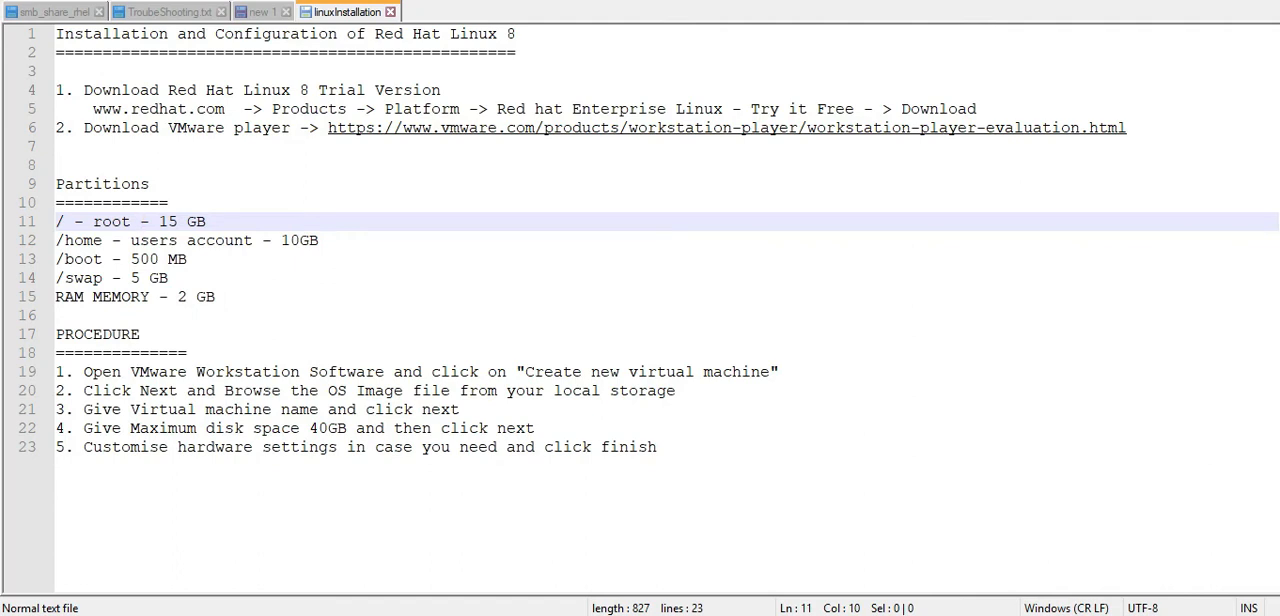
key("alt+Tab")
left_click(895, 378)
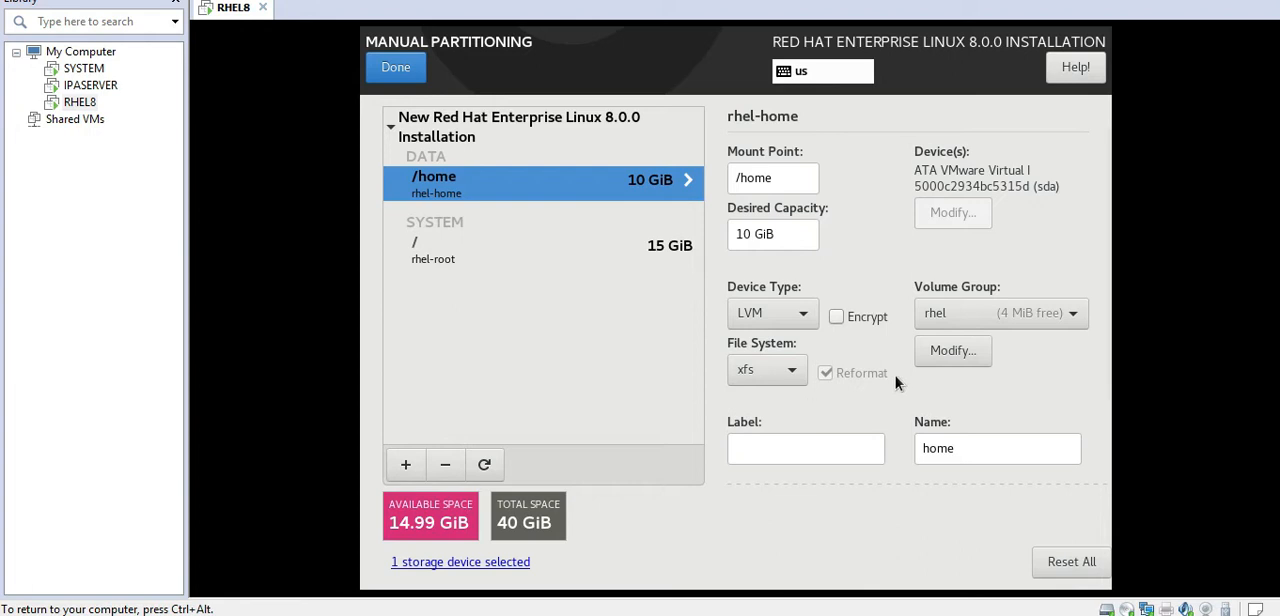
left_click(406, 464)
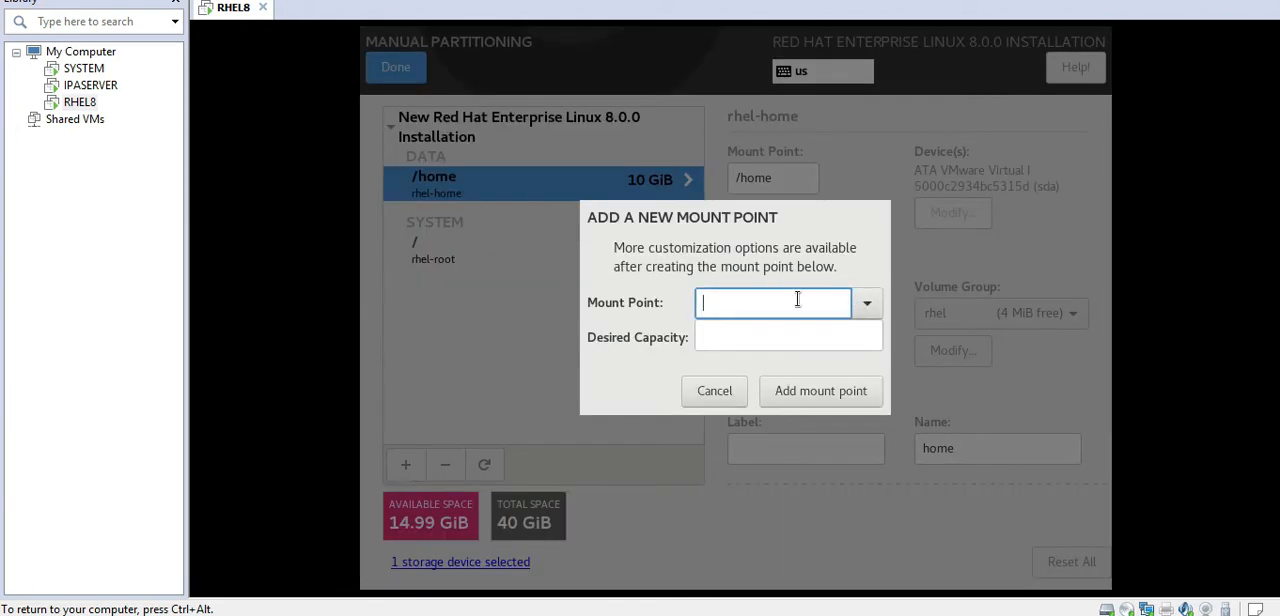
type("/")
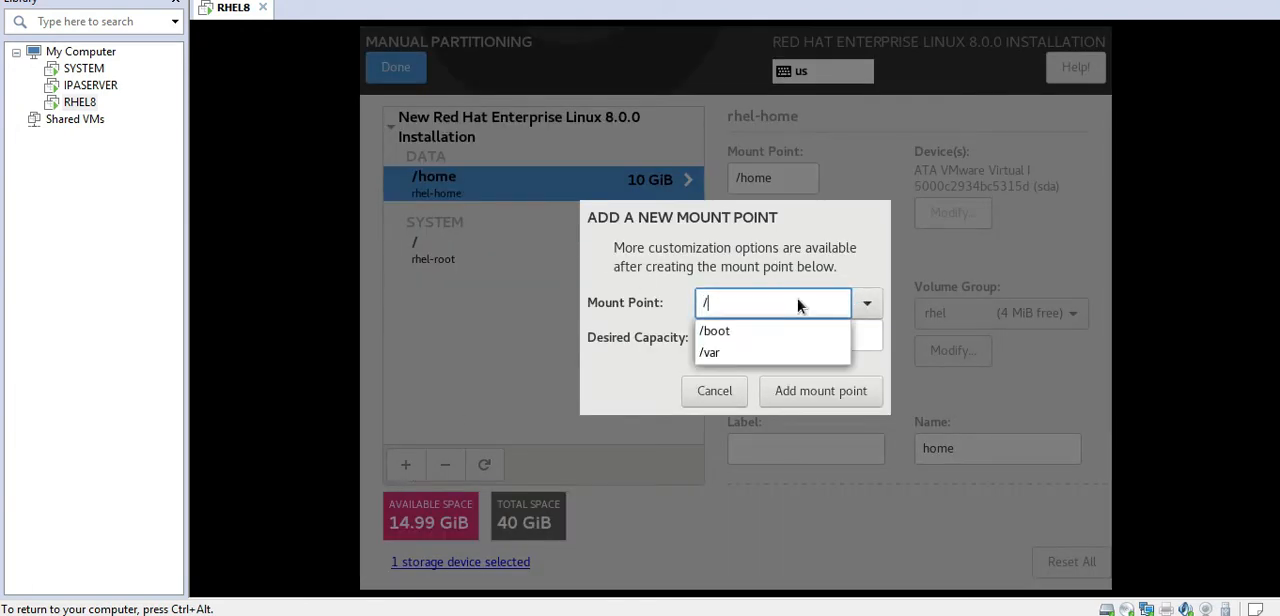
left_click(735, 333)
left_click(727, 333)
type("500M")
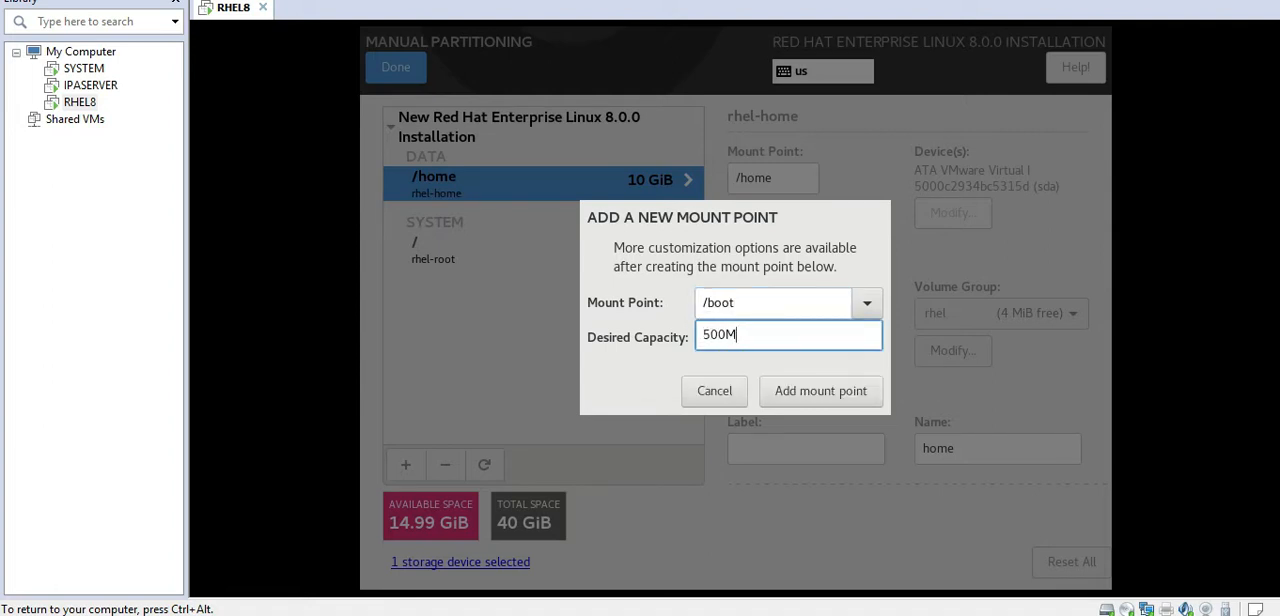
left_click(805, 393)
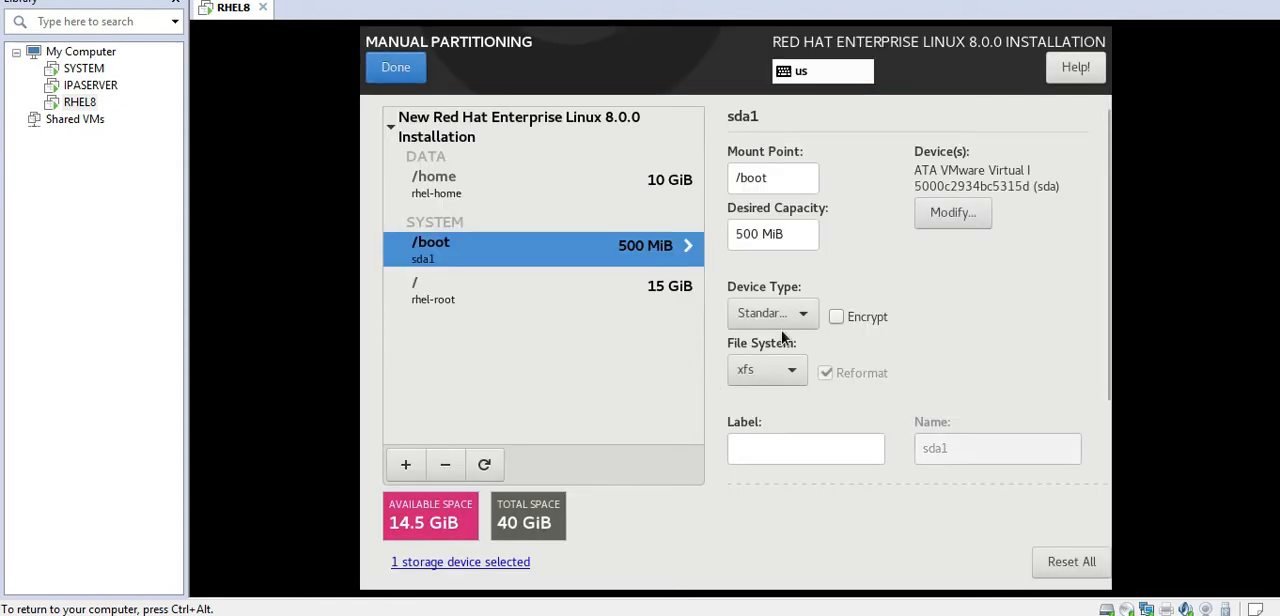
left_click(777, 317)
left_click(777, 317)
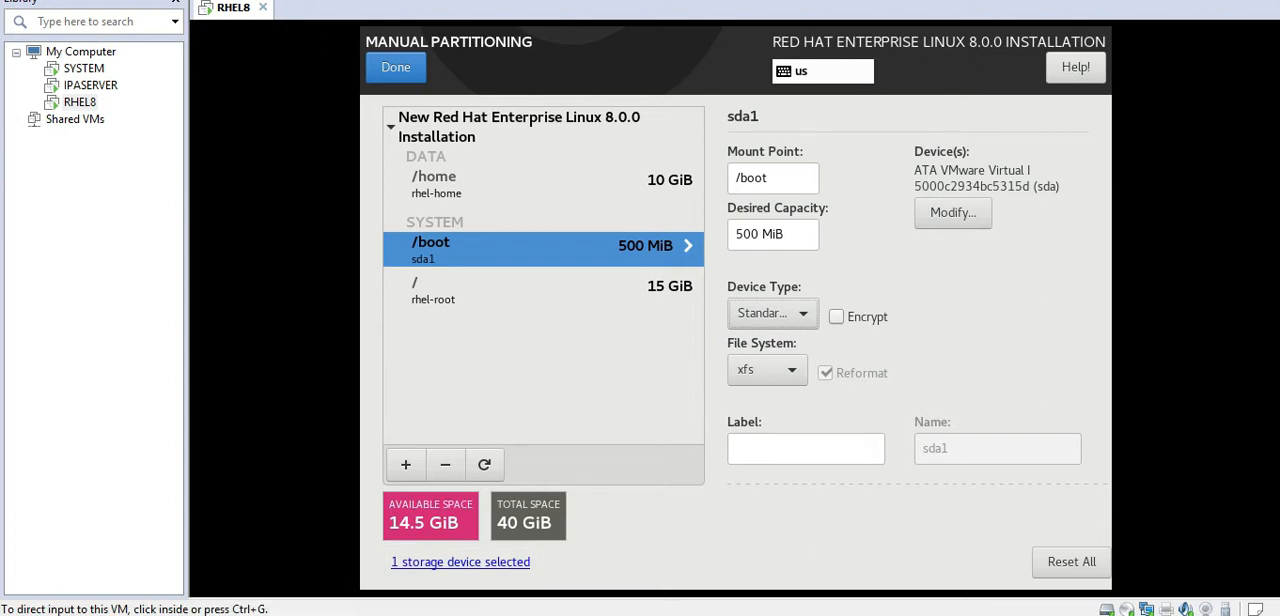
Step: Recheck the partition notes and add a /swap mount point with a desired capacity of 2G
key("alt+Tab")
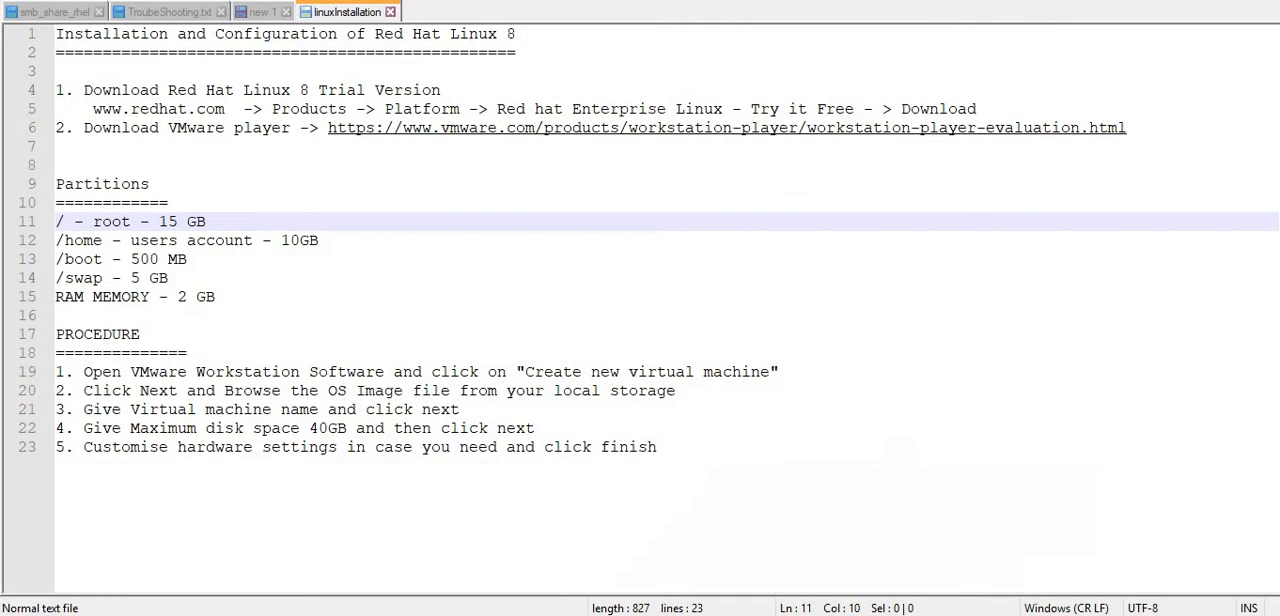
key("alt+Tab")
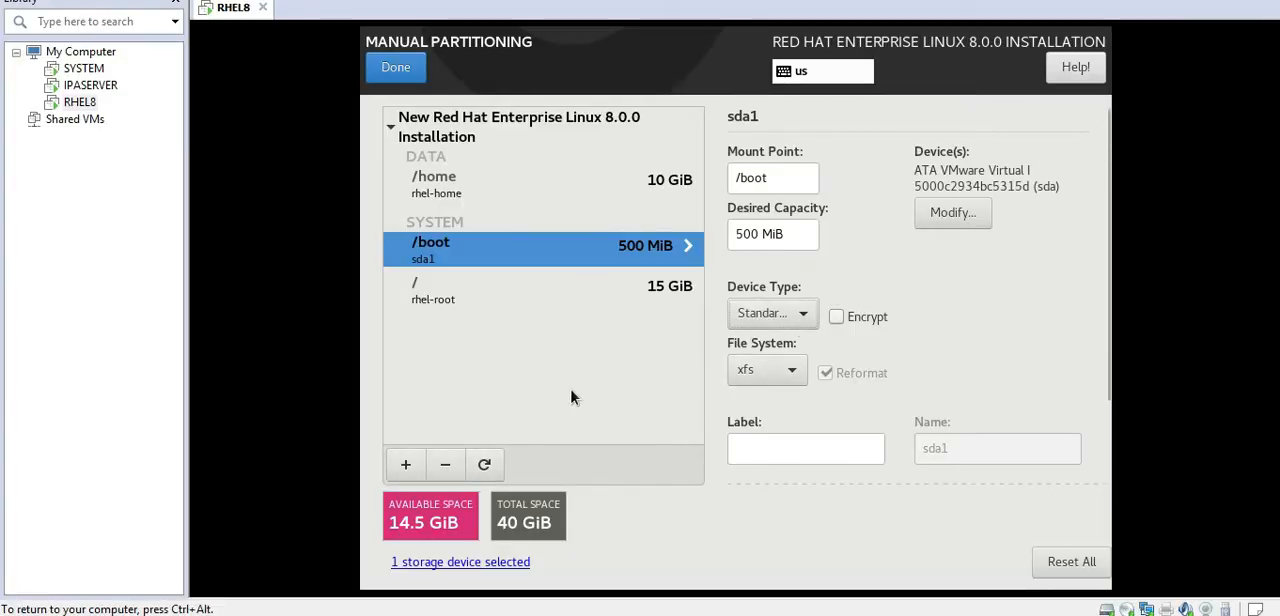
left_click(407, 466)
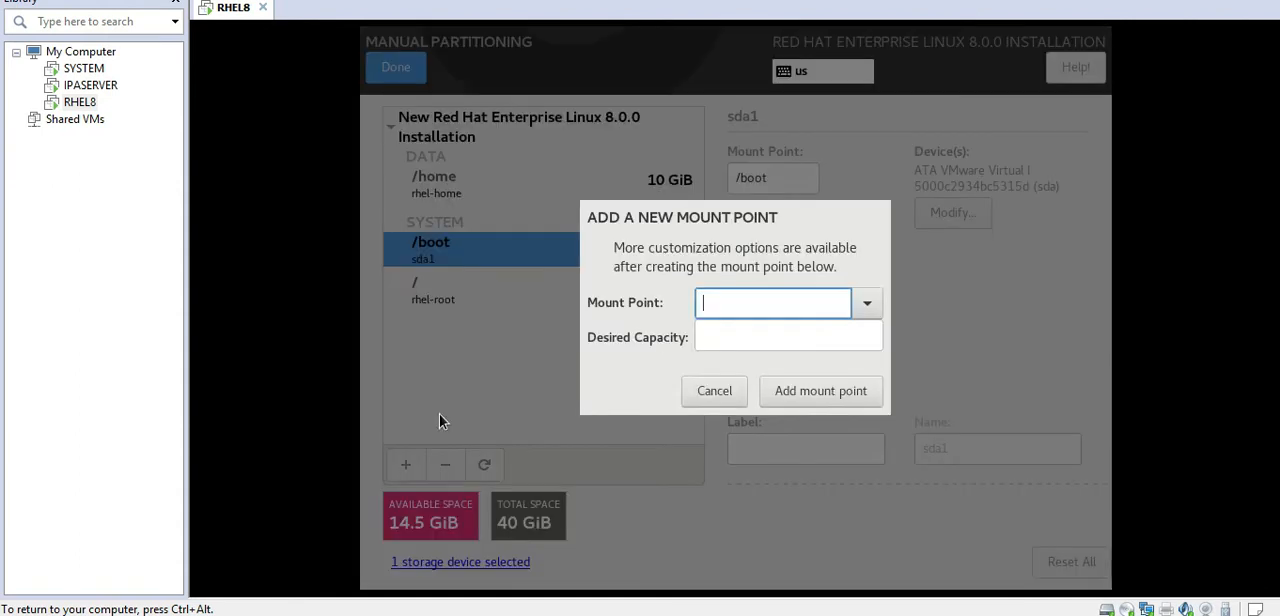
type("/")
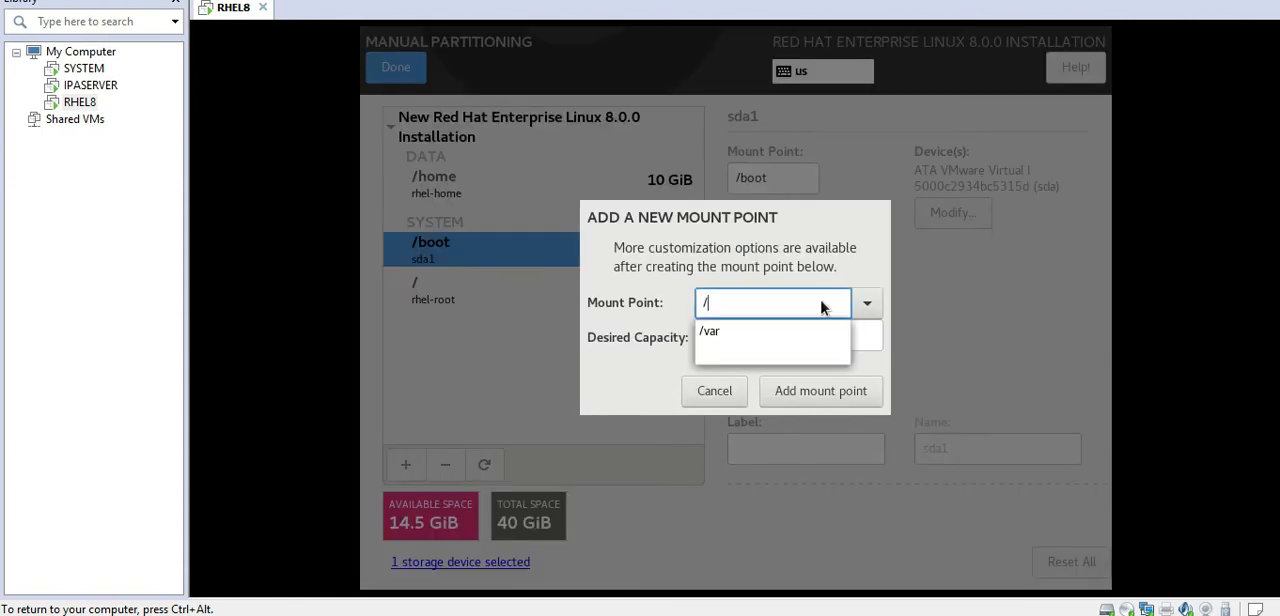
type("swap")
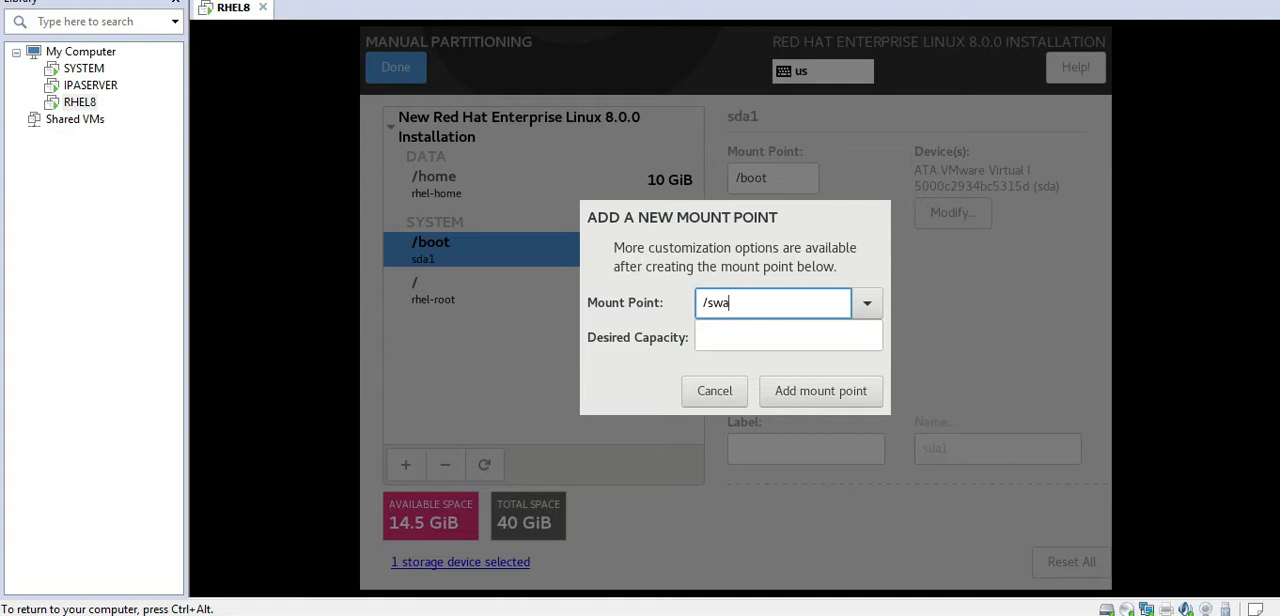
left_click(750, 341)
type("2G")
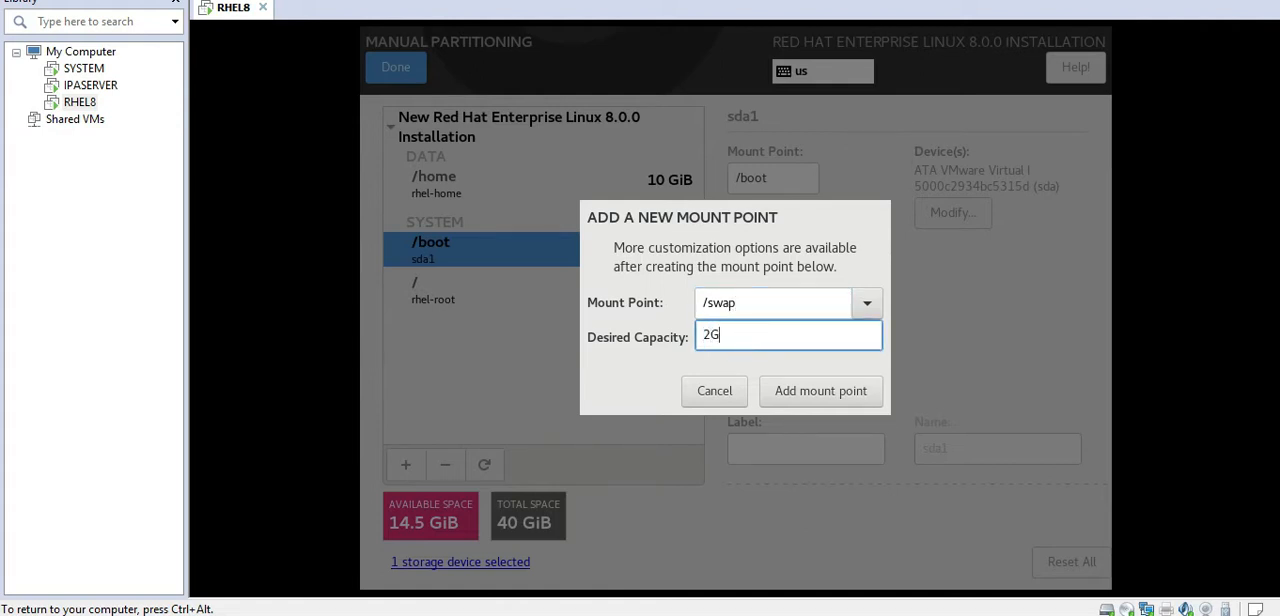
left_click(808, 394)
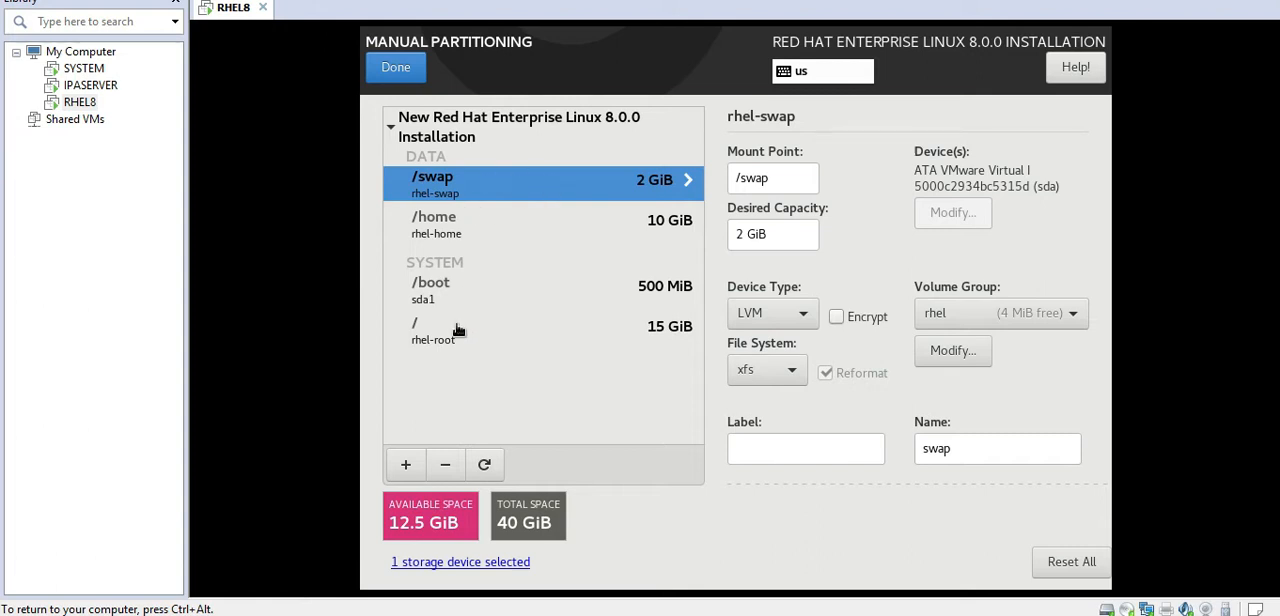
Step: Finish the manual partitioning despite the storage warning, review the summary of changes and accept it
left_click(400, 70)
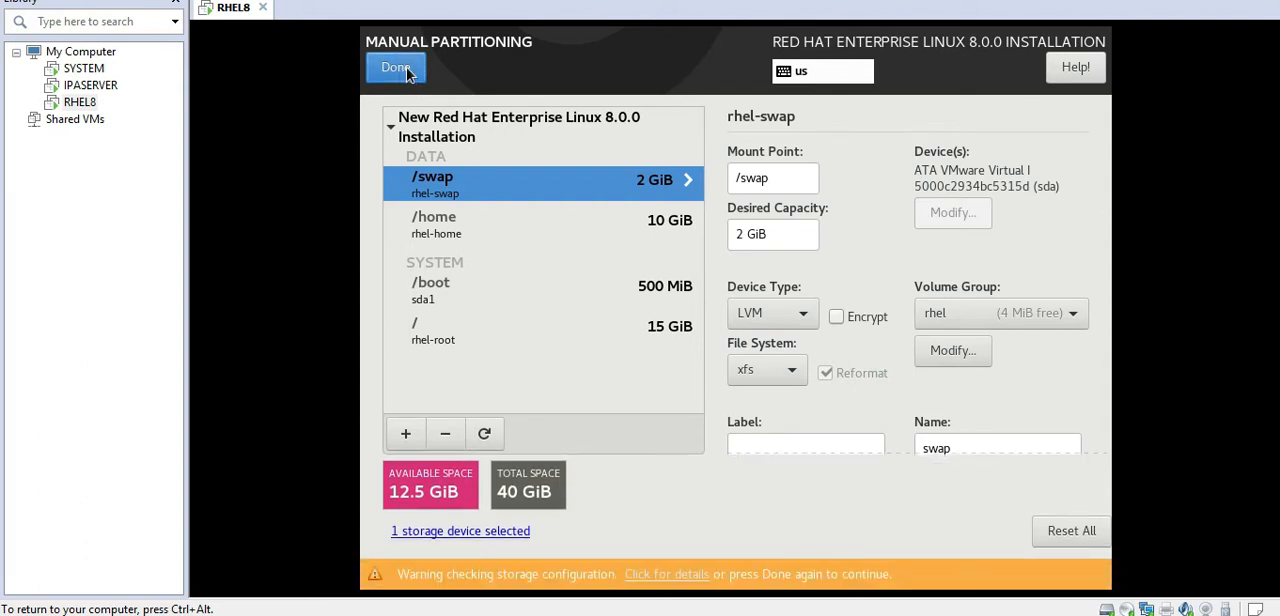
left_click(404, 76)
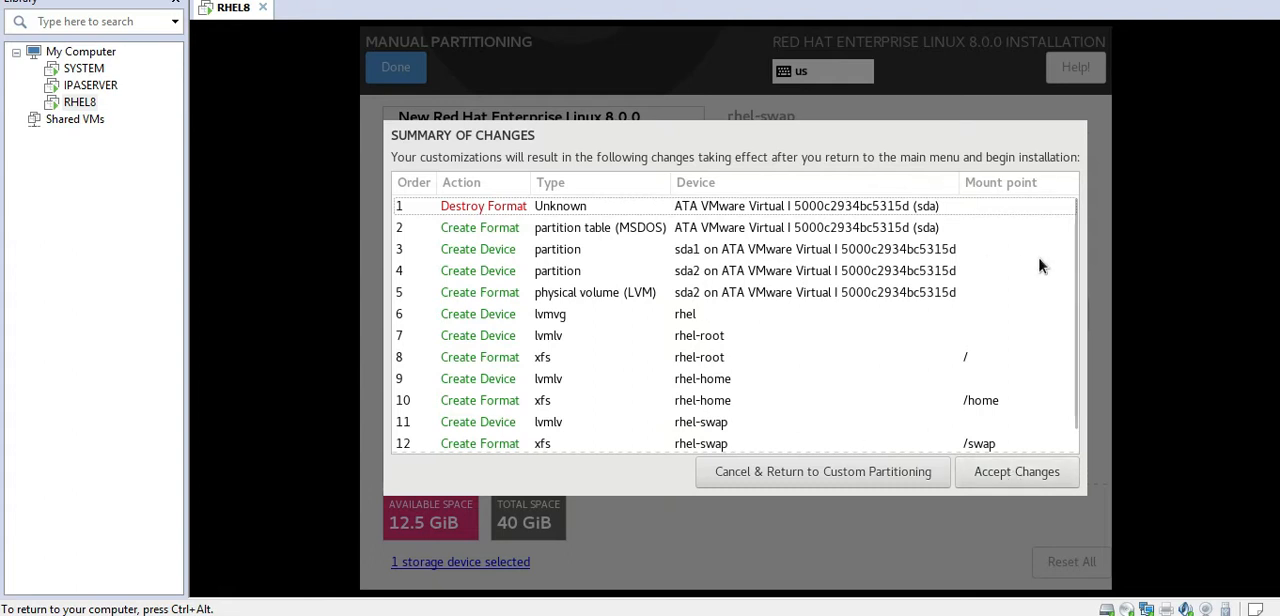
scroll(1078, 265, "down", 1)
scroll(1083, 320, "up", 1)
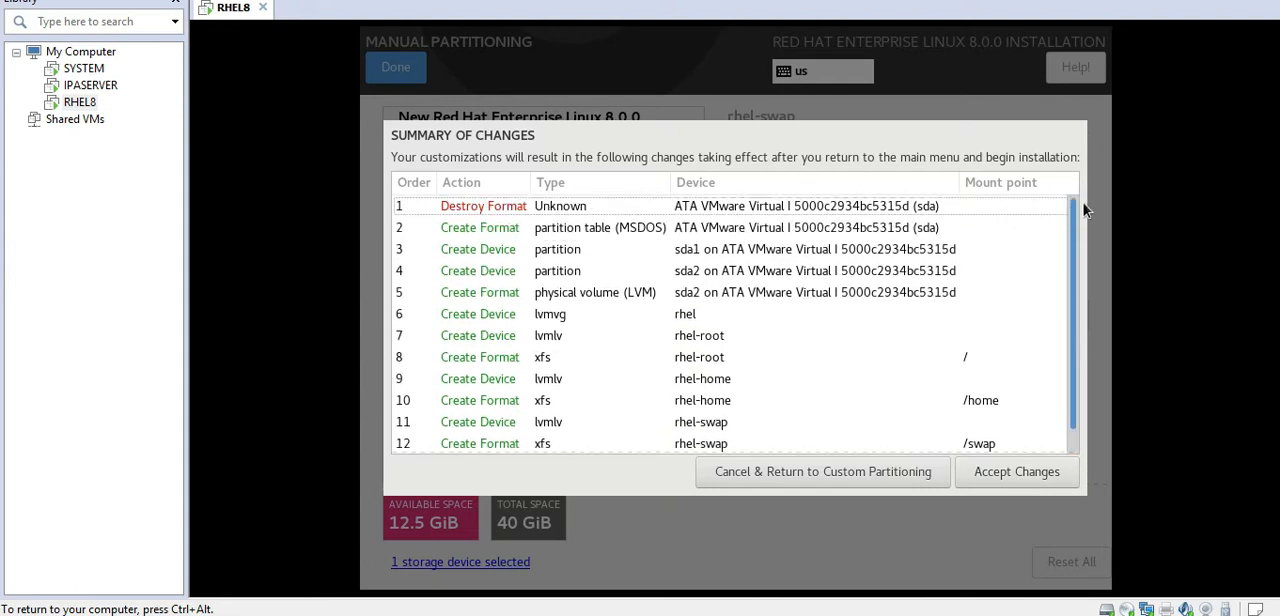
left_click(1020, 474)
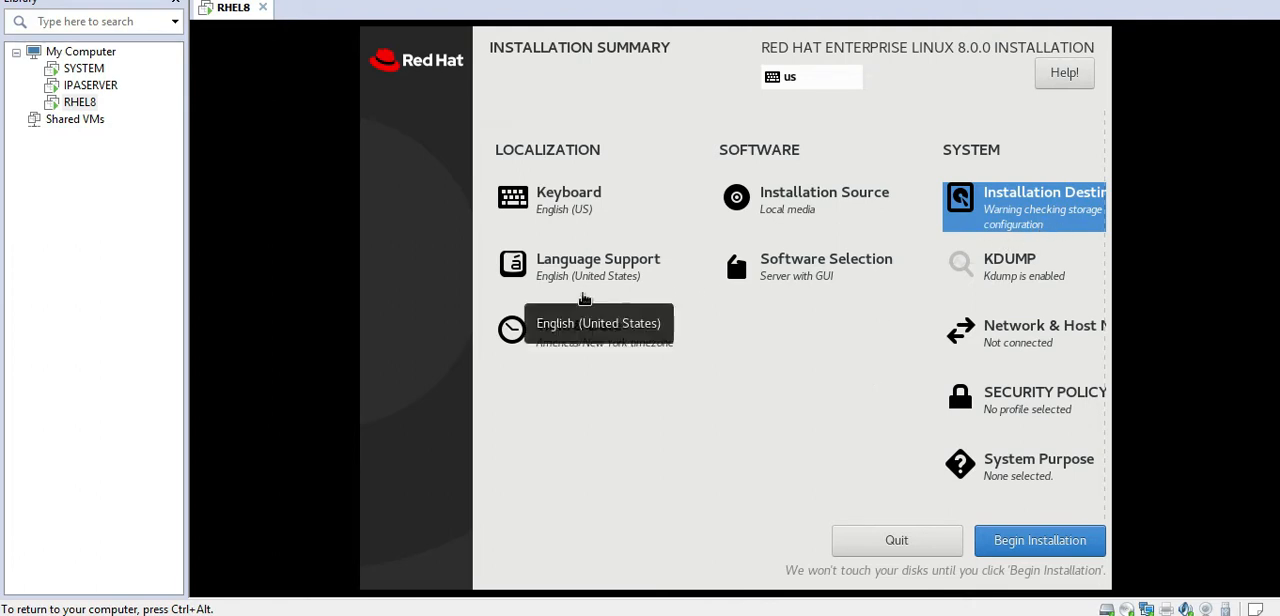
Step: Compare the Server and Minimal Install base environments in the software selection and confirm Server with GUI
left_click(810, 273)
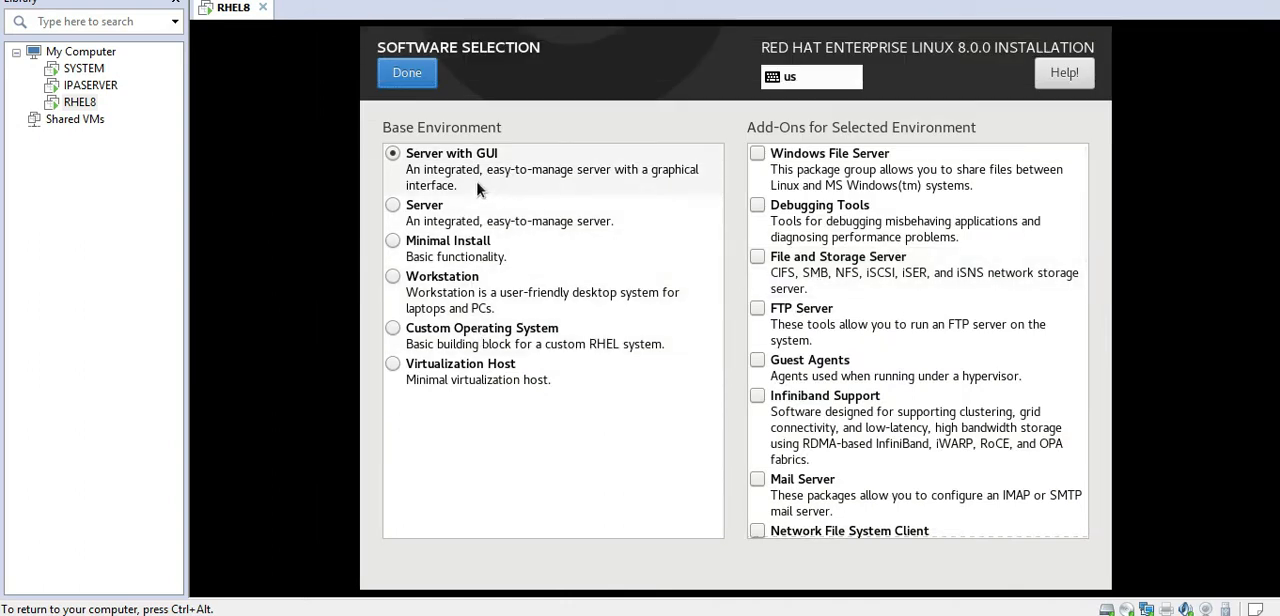
left_click(393, 206)
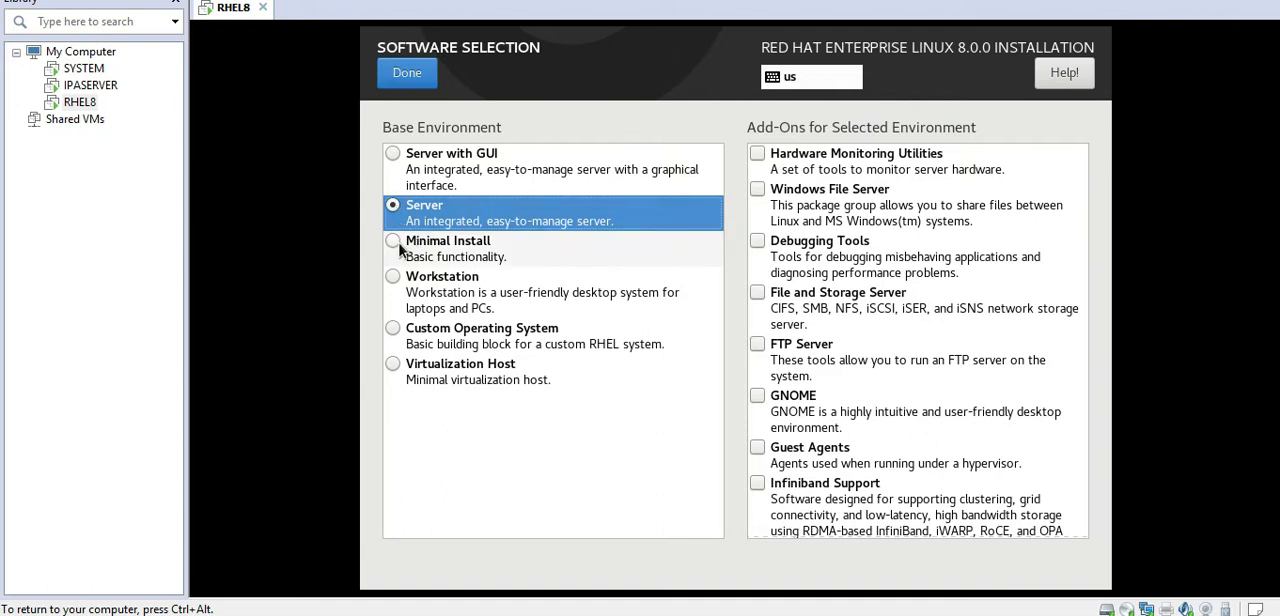
left_click(399, 248)
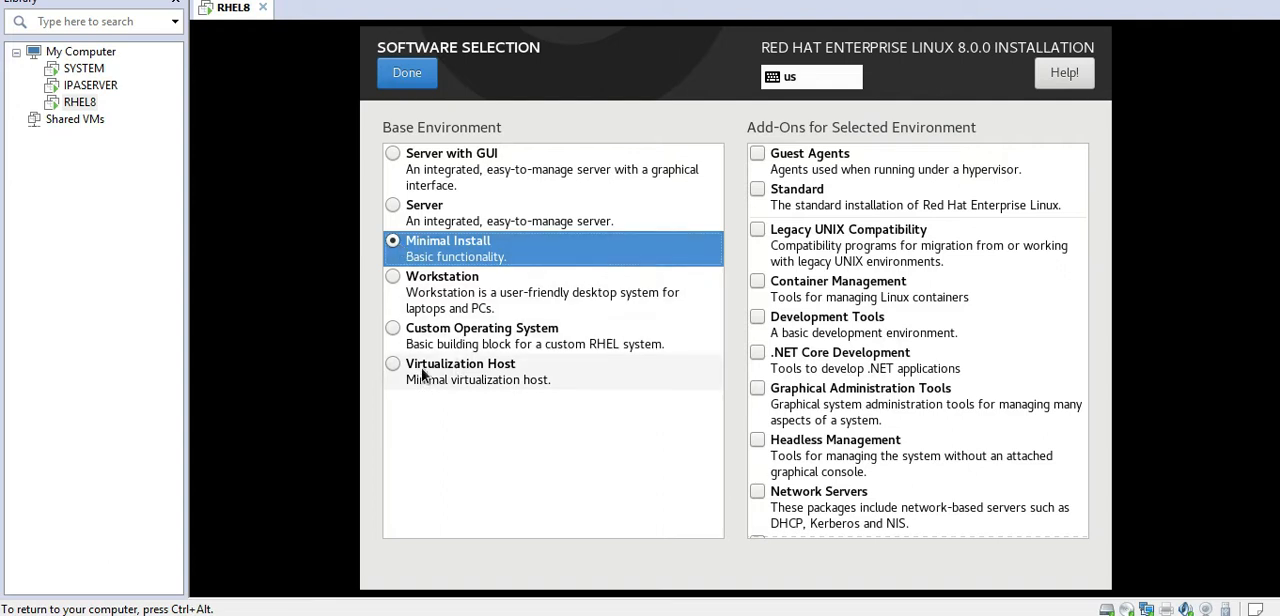
left_click(425, 167)
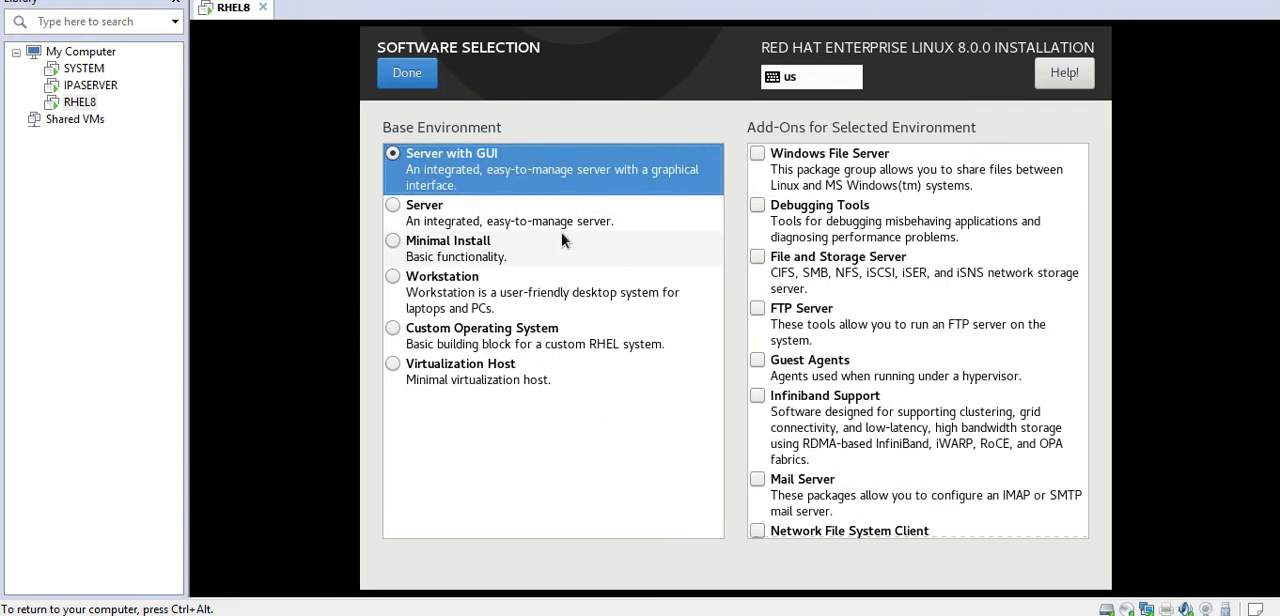
left_click(419, 84)
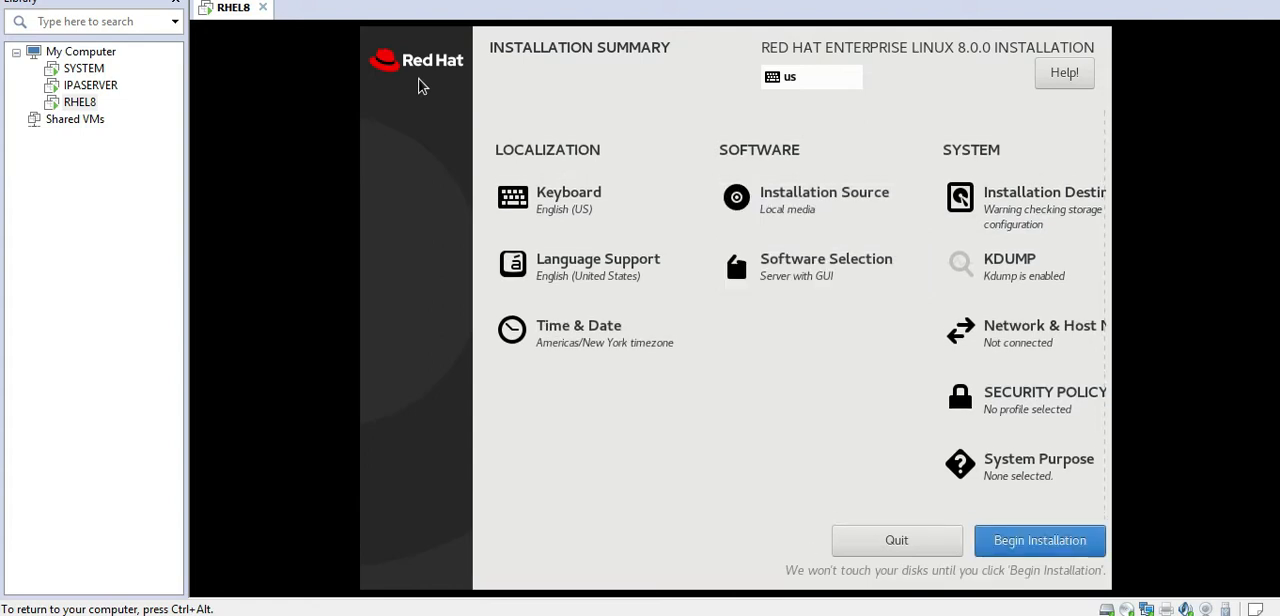
Step: Set the installation's time zone to region Asia, city Dubai, and confirm it
left_click(581, 334)
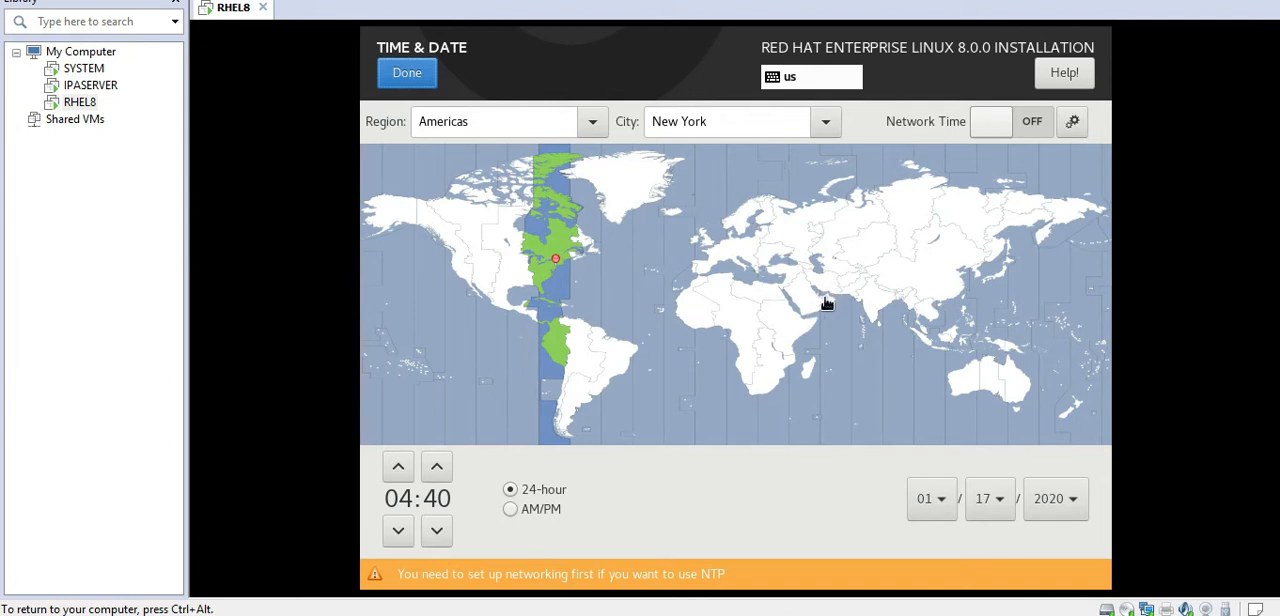
left_click(826, 302)
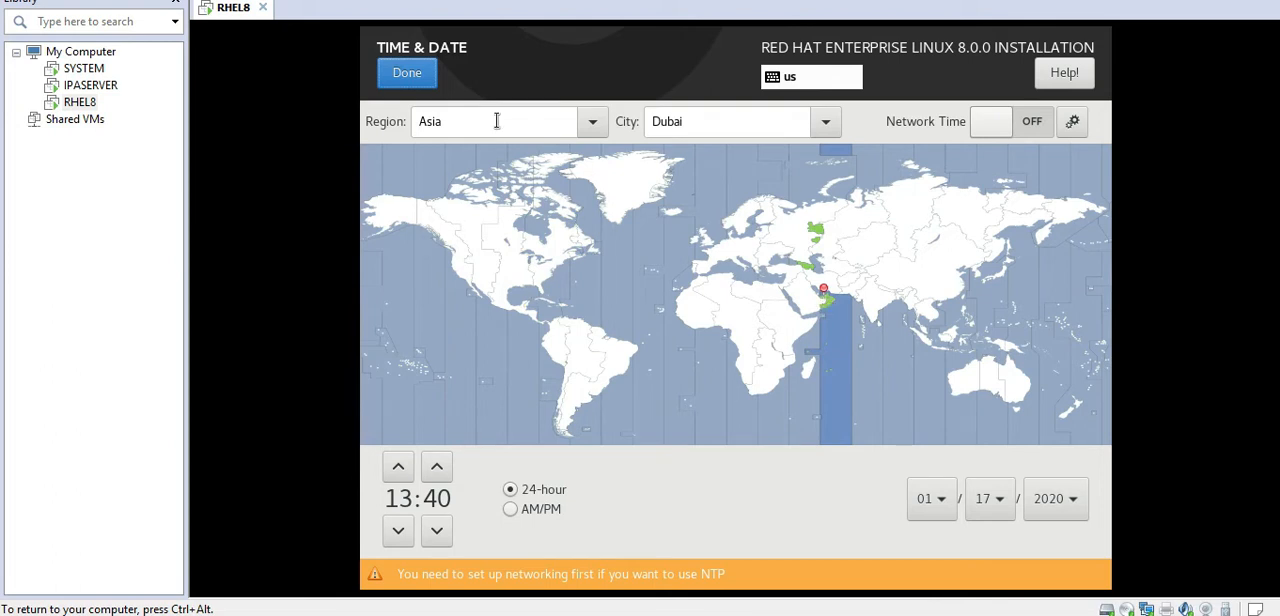
left_click(407, 76)
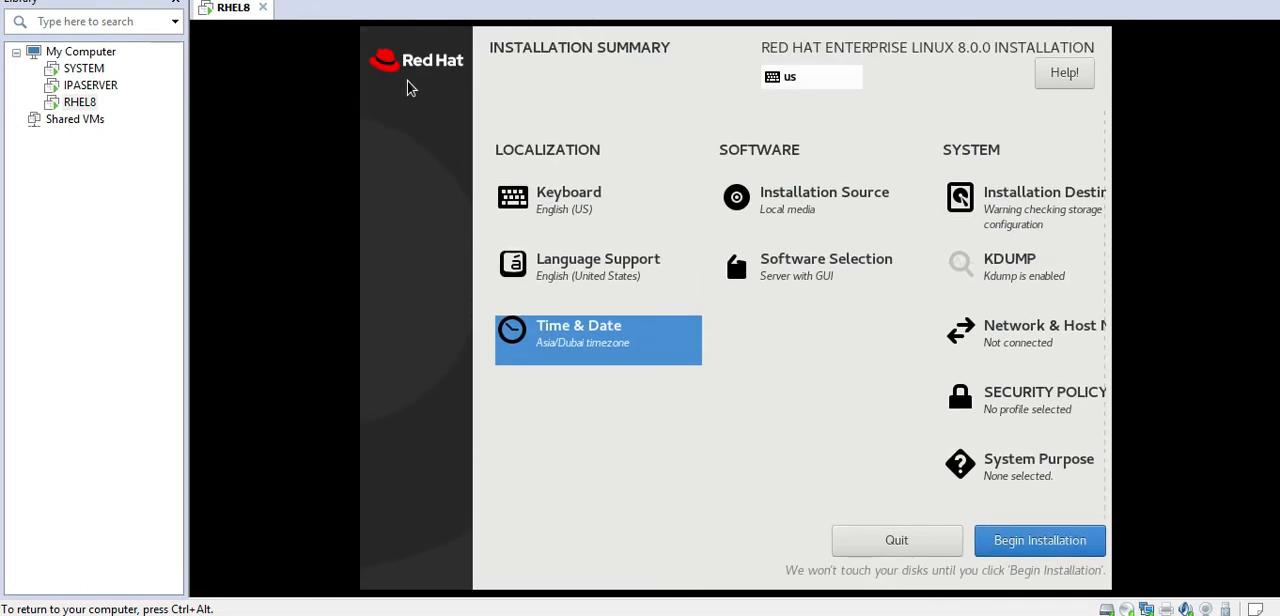
Step: Review the Ethernet and host name settings, leave them as they are, and begin the installation
left_click(1005, 338)
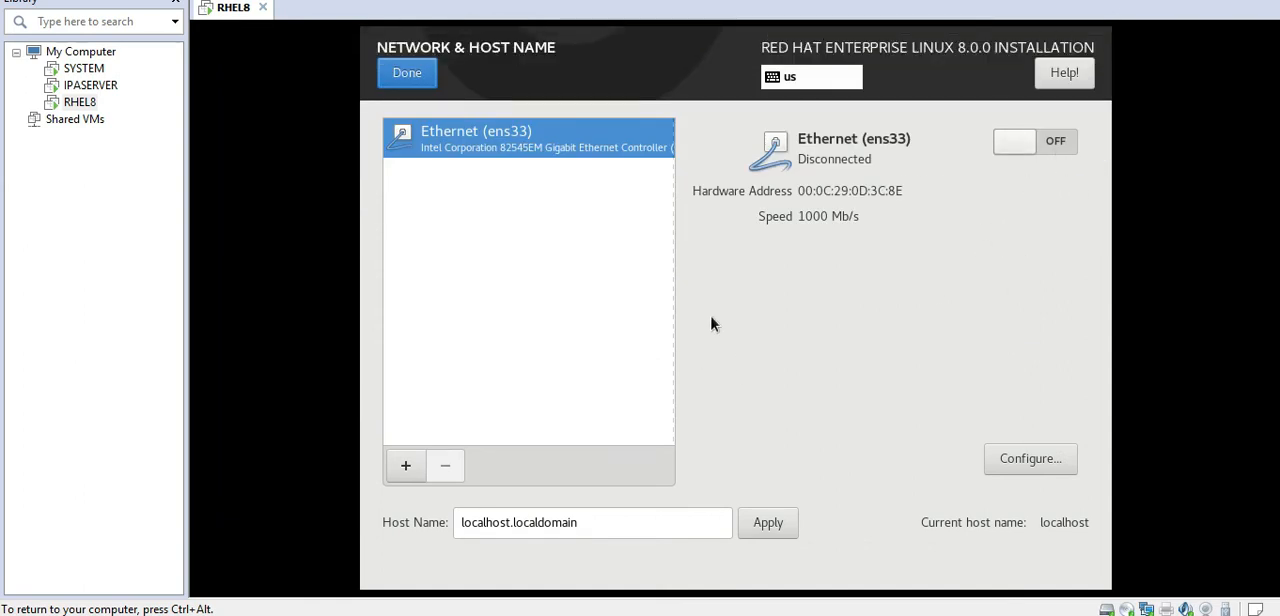
left_click(406, 80)
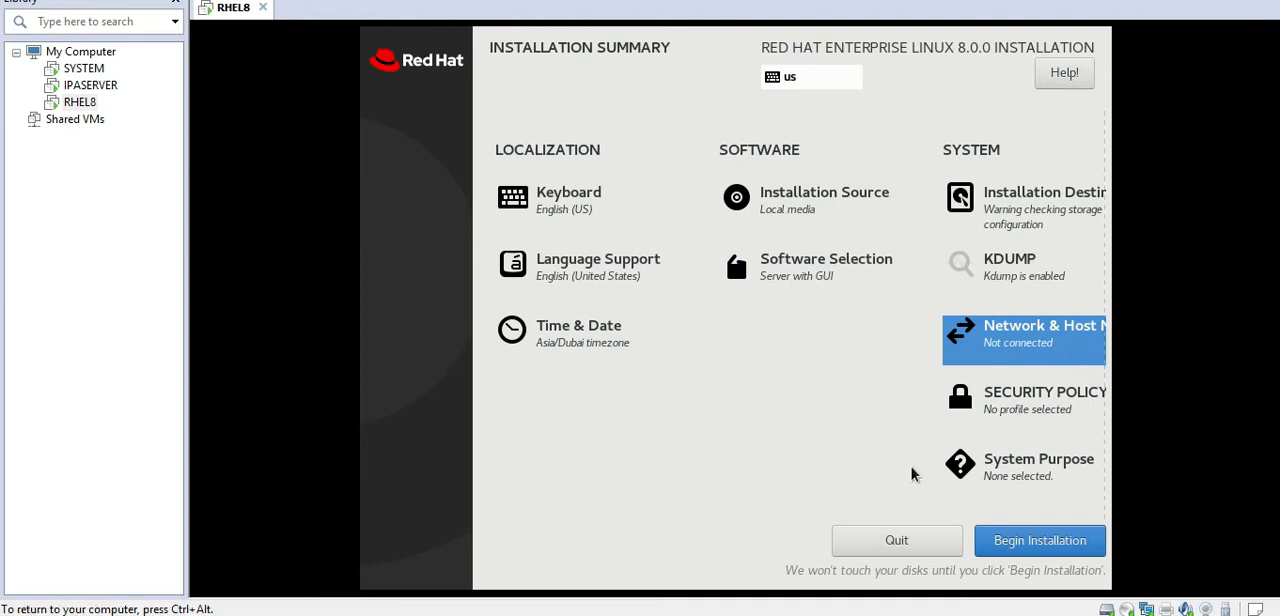
left_click(1022, 550)
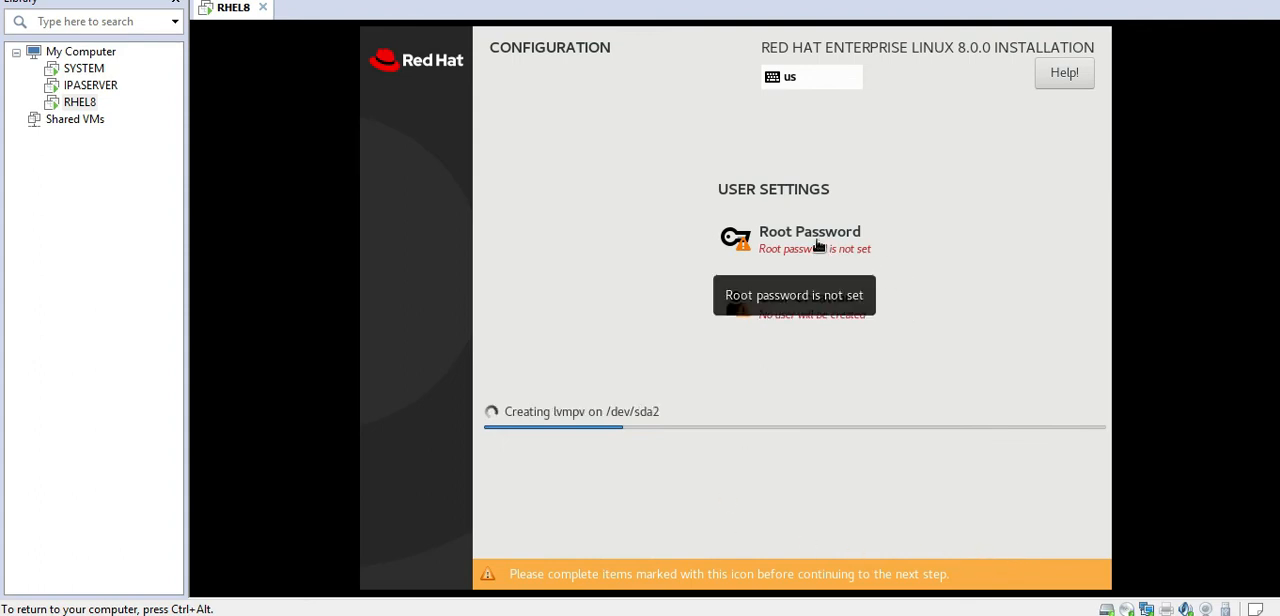
Step: Set the root account's password, repeat it for confirmation and save it
left_click(818, 245)
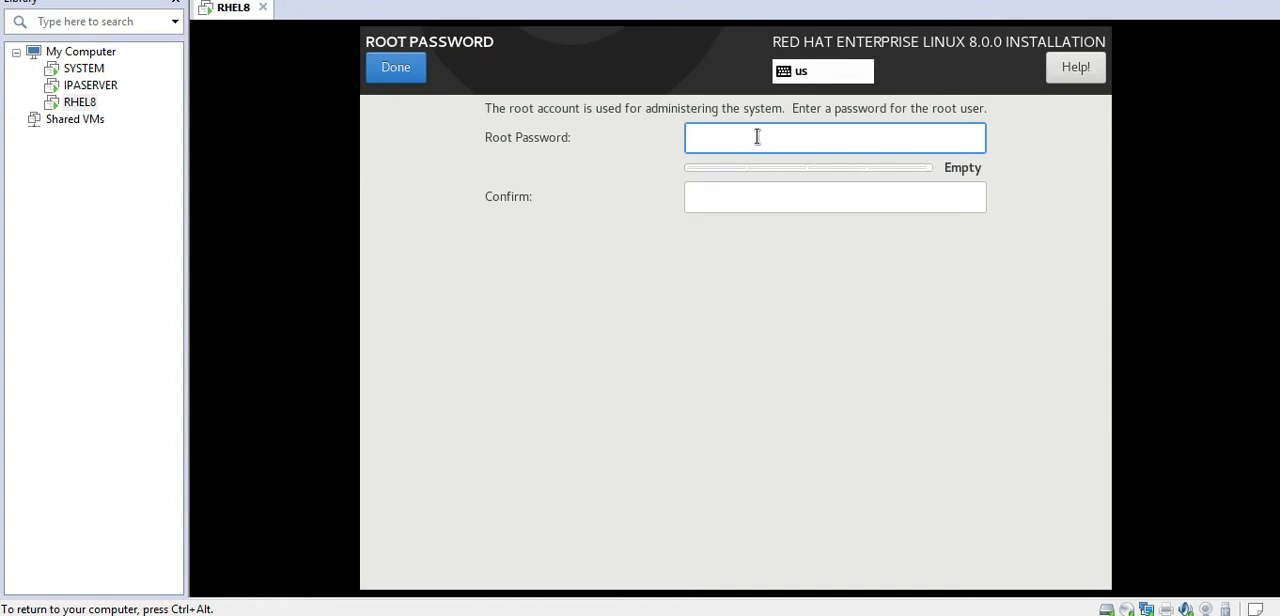
type("r")
key("BackSpace")
type("re")
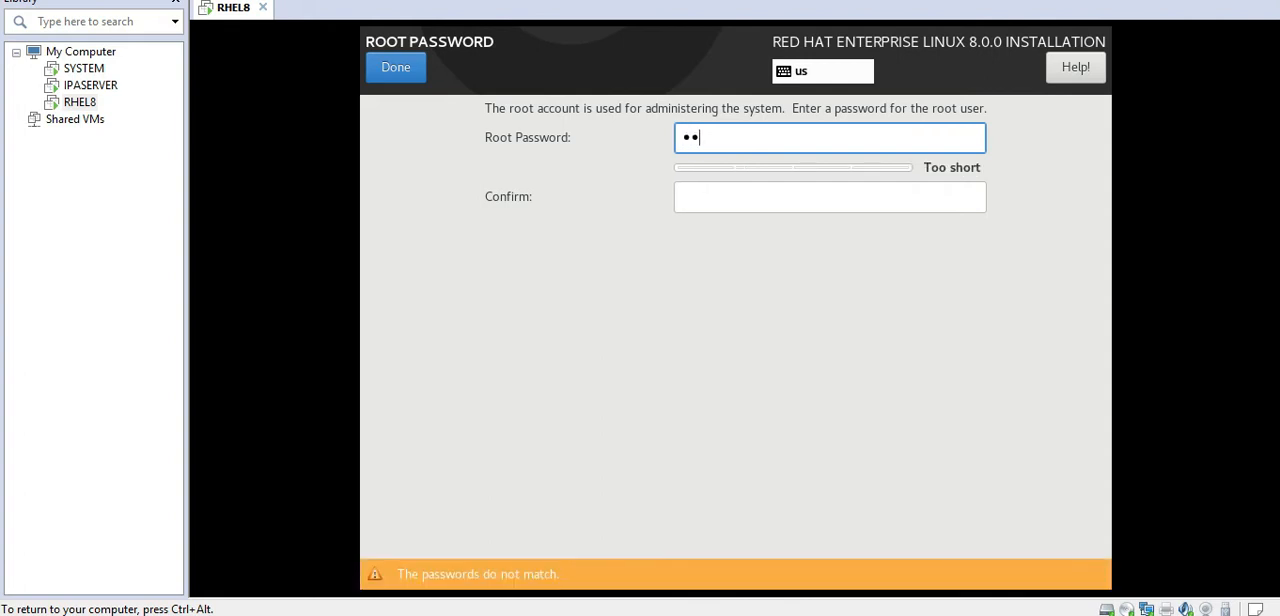
type("dhat")
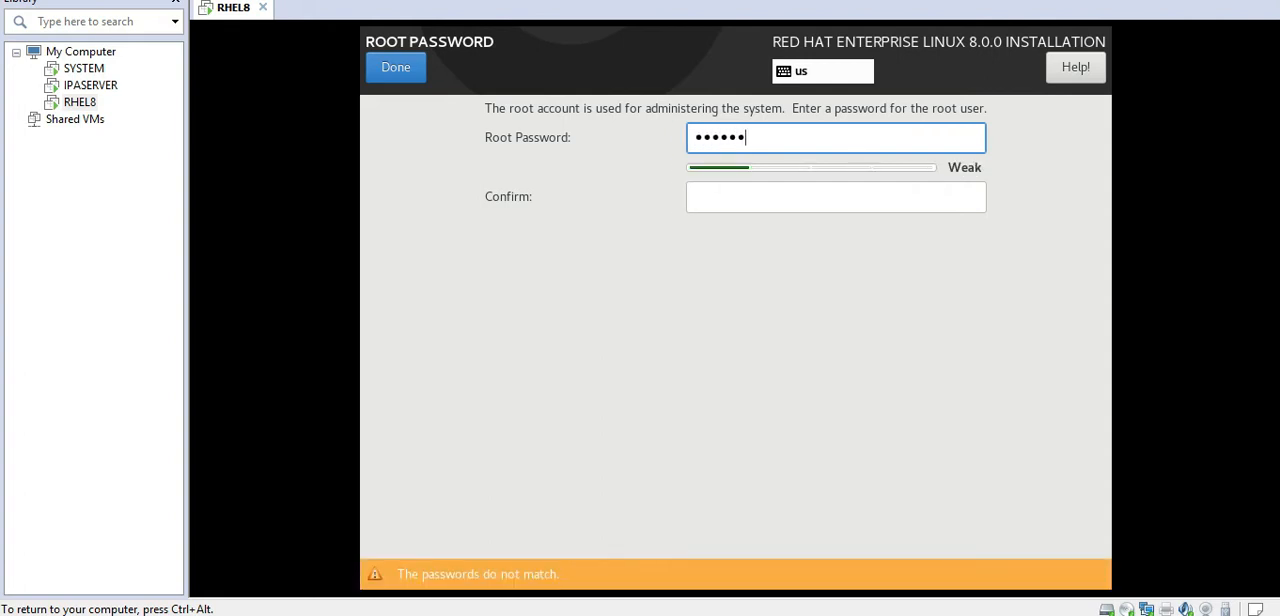
type("@123")
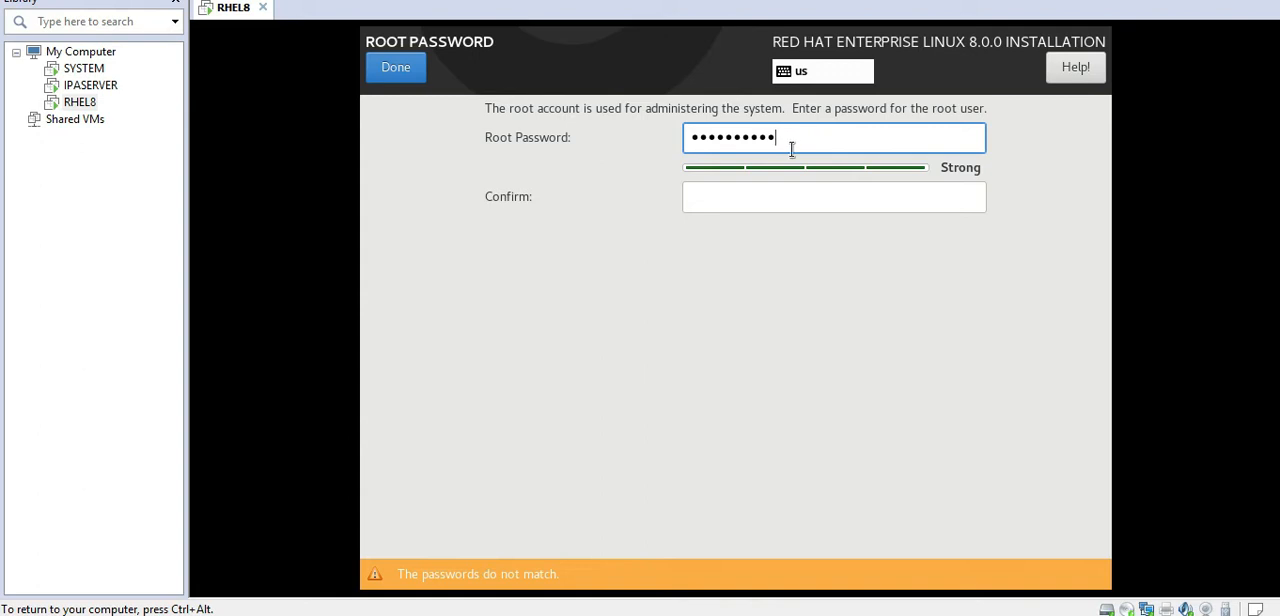
left_click(765, 192)
type("Re")
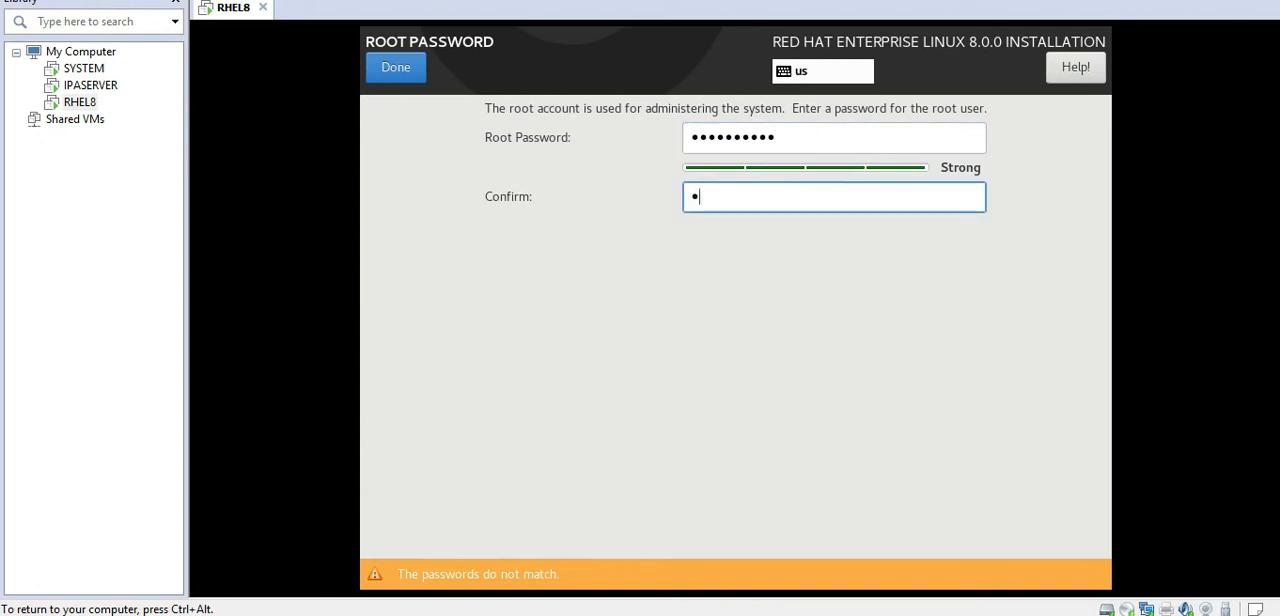
type("dhat@")
type("•")
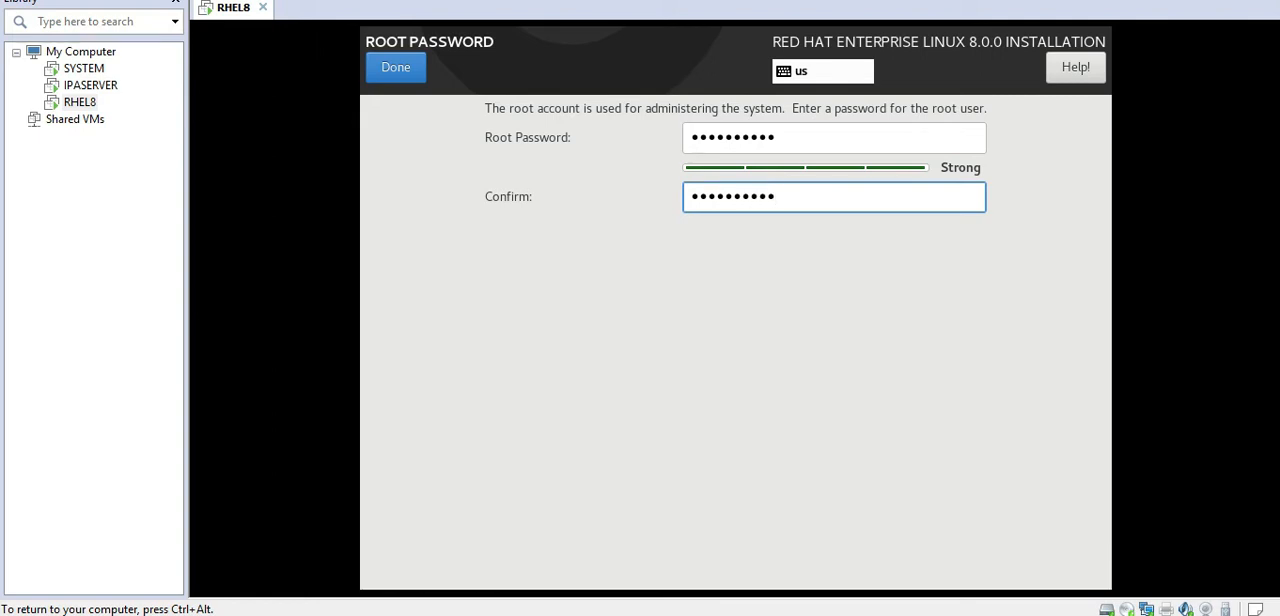
left_click(400, 70)
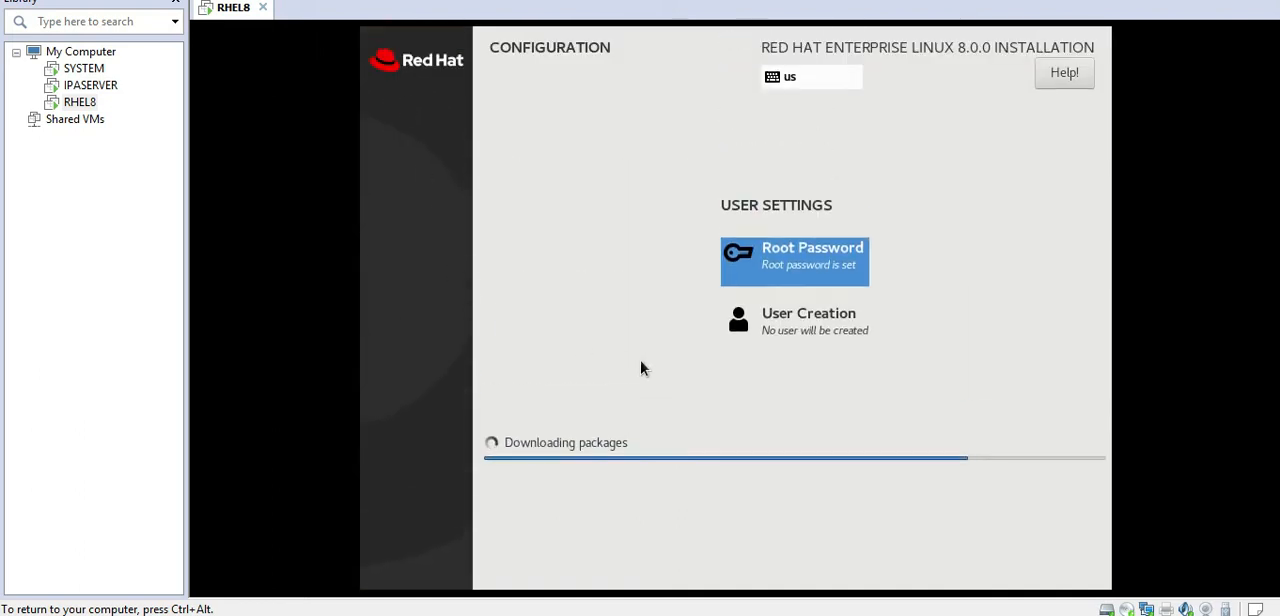
Step: Create a user with full name admin, enter and confirm the account password, and accept it despite its weakness
left_click(796, 330)
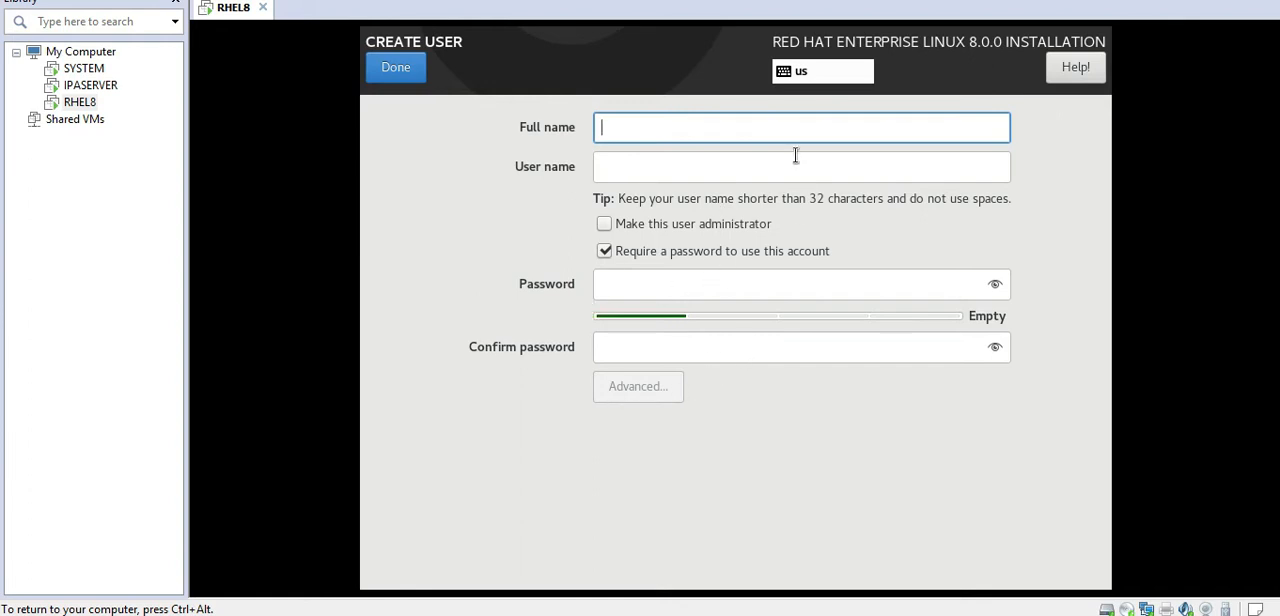
type("admin")
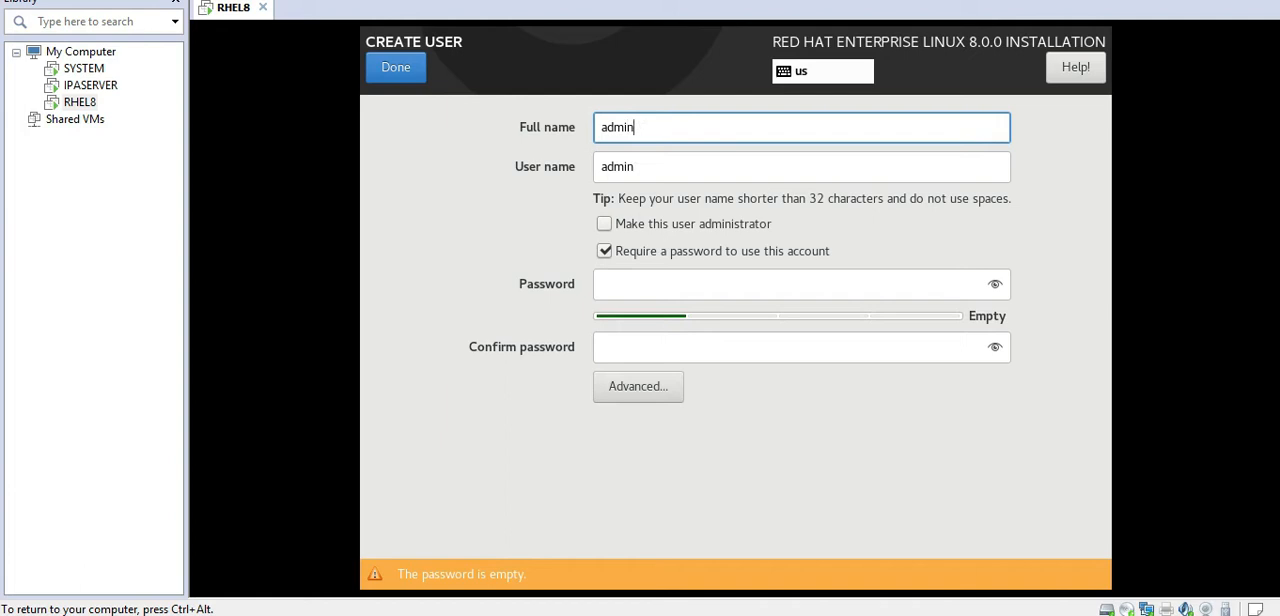
left_click(647, 287)
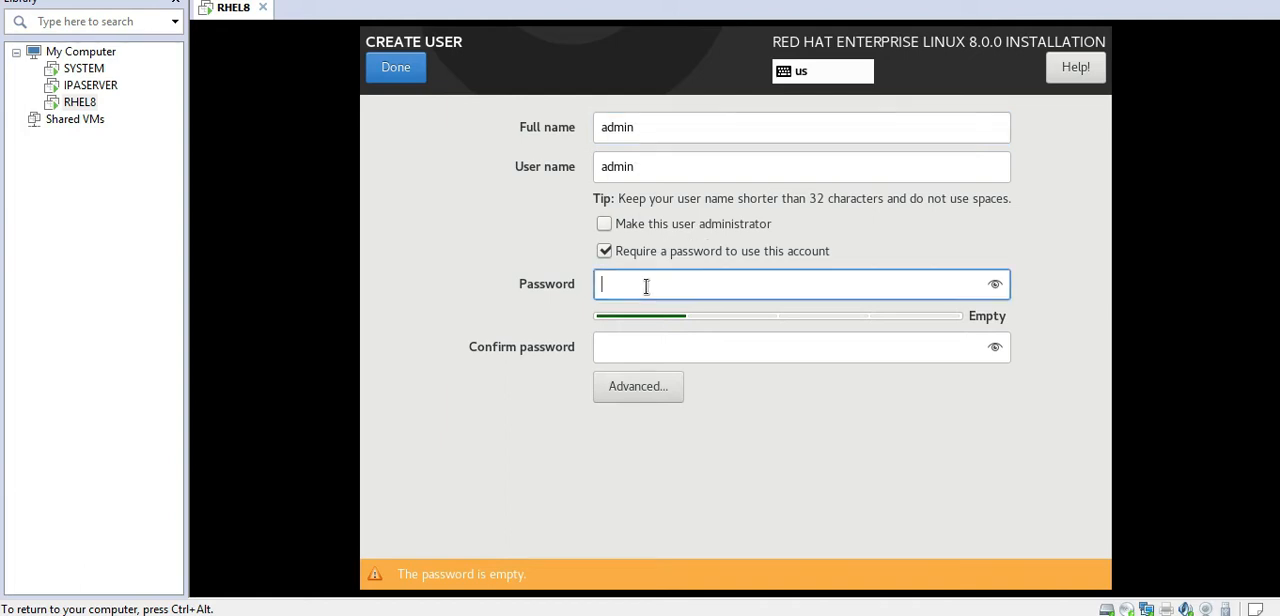
type("re••••••")
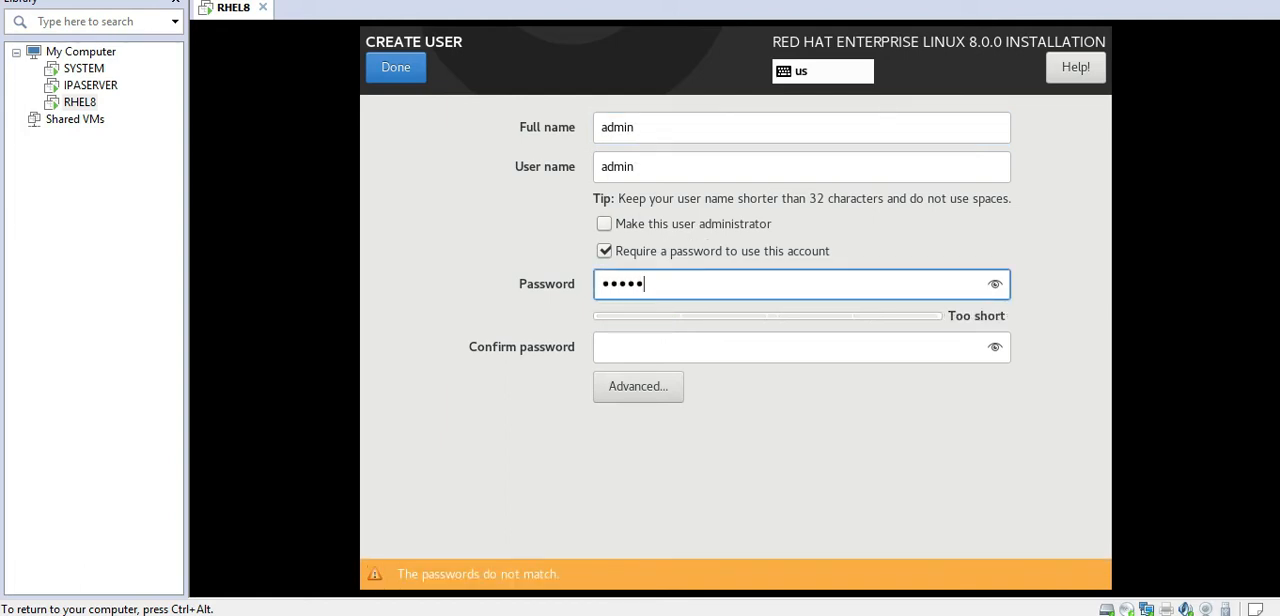
left_click(645, 352)
type("•••••")
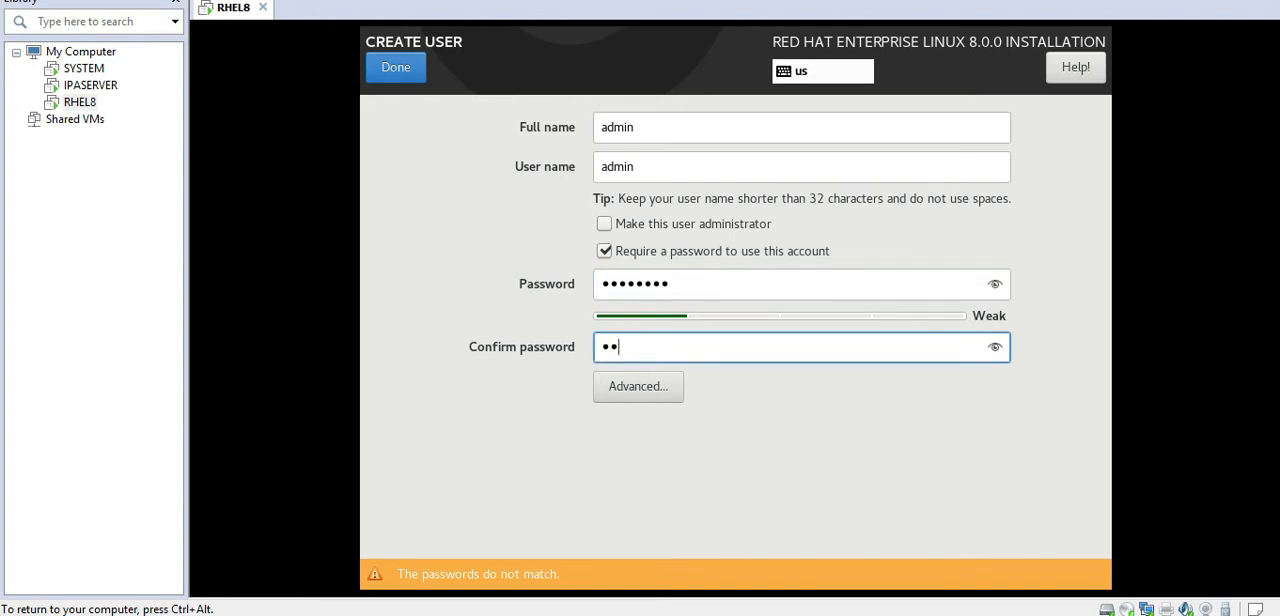
type("•••")
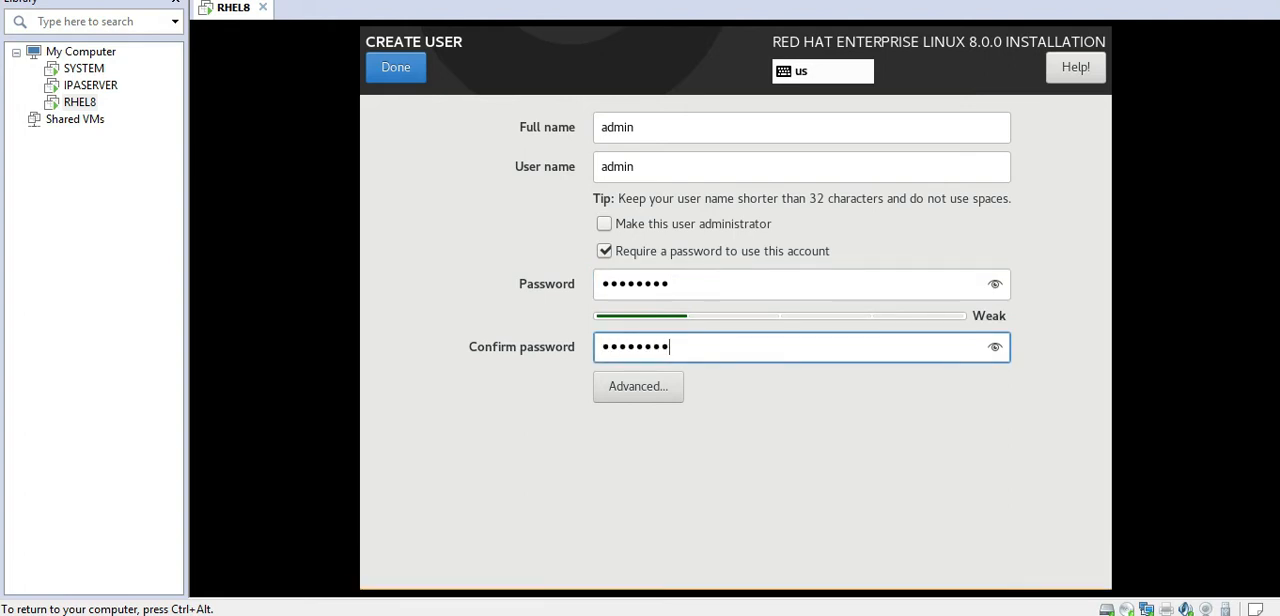
left_click(401, 72)
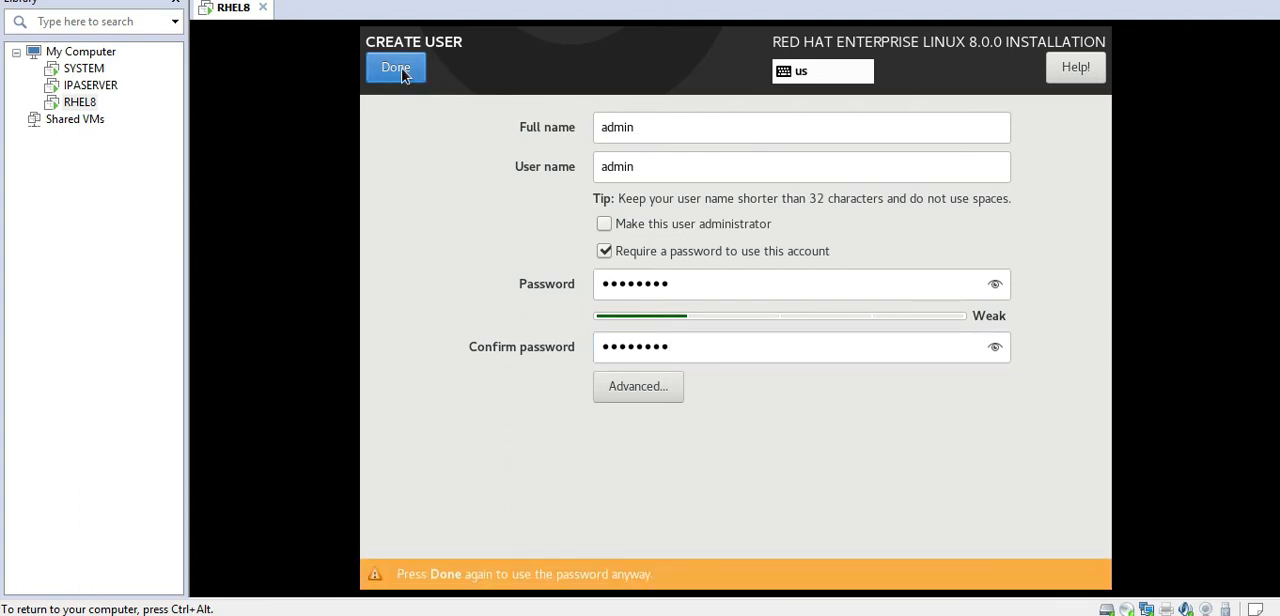
left_click(398, 70)
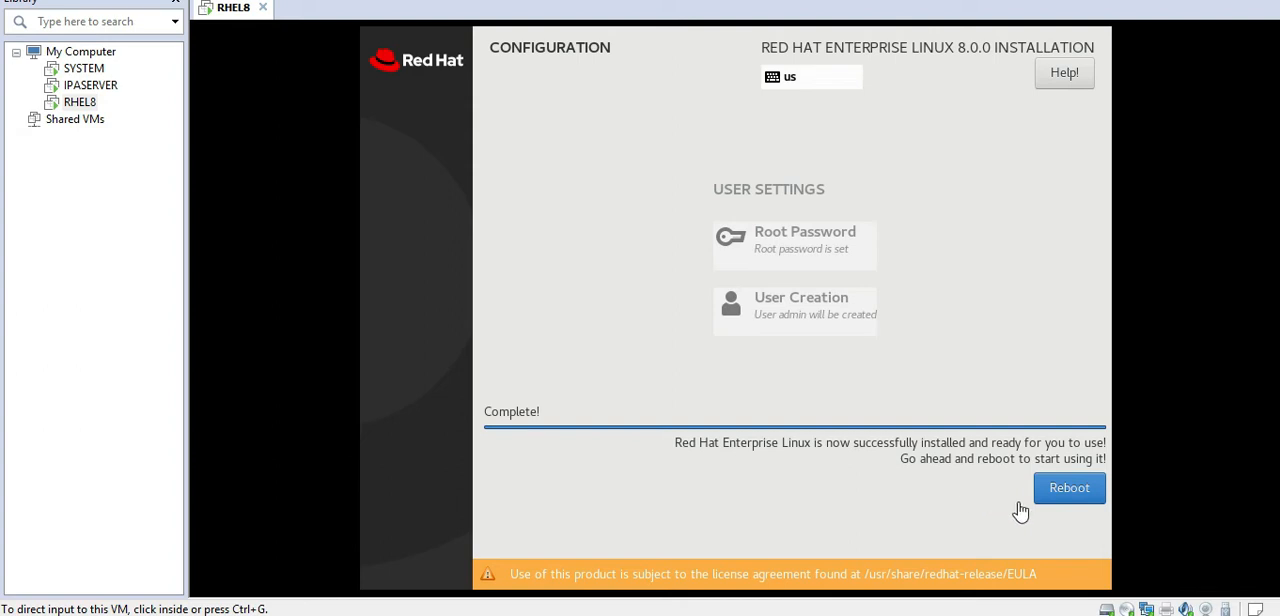
Step: Reboot the virtual machine and boot the Red Hat Enterprise Linux (4.18.0-80.el8.x86_64) 8.0 (Ootpa) entry
left_click(1072, 497)
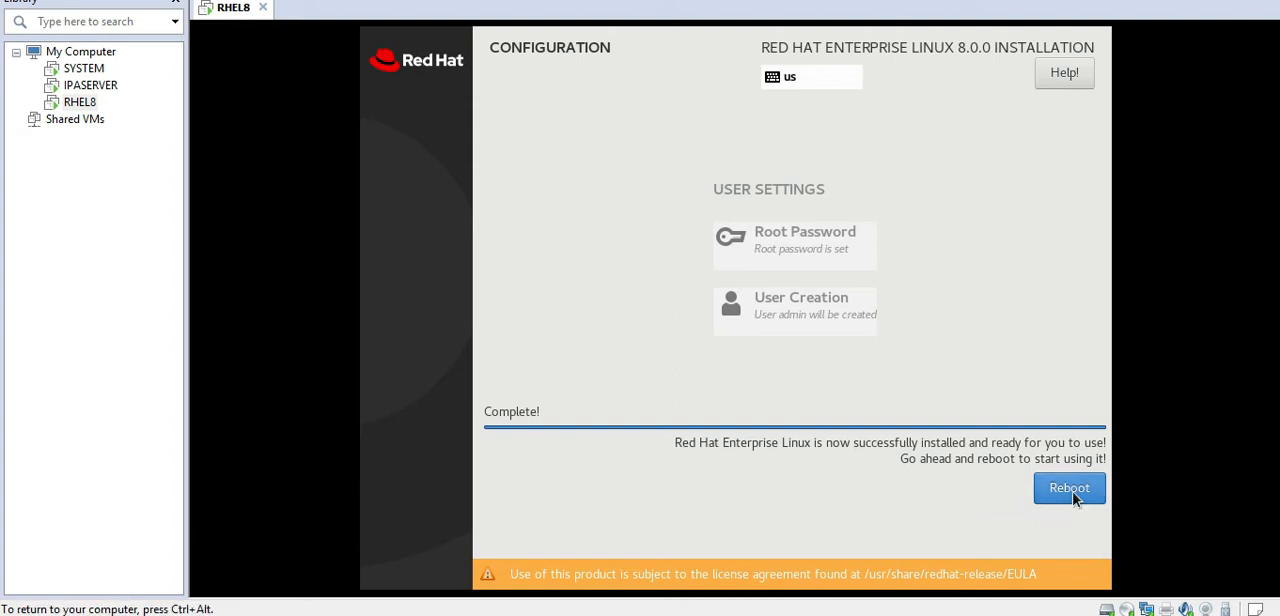
left_click(1072, 497)
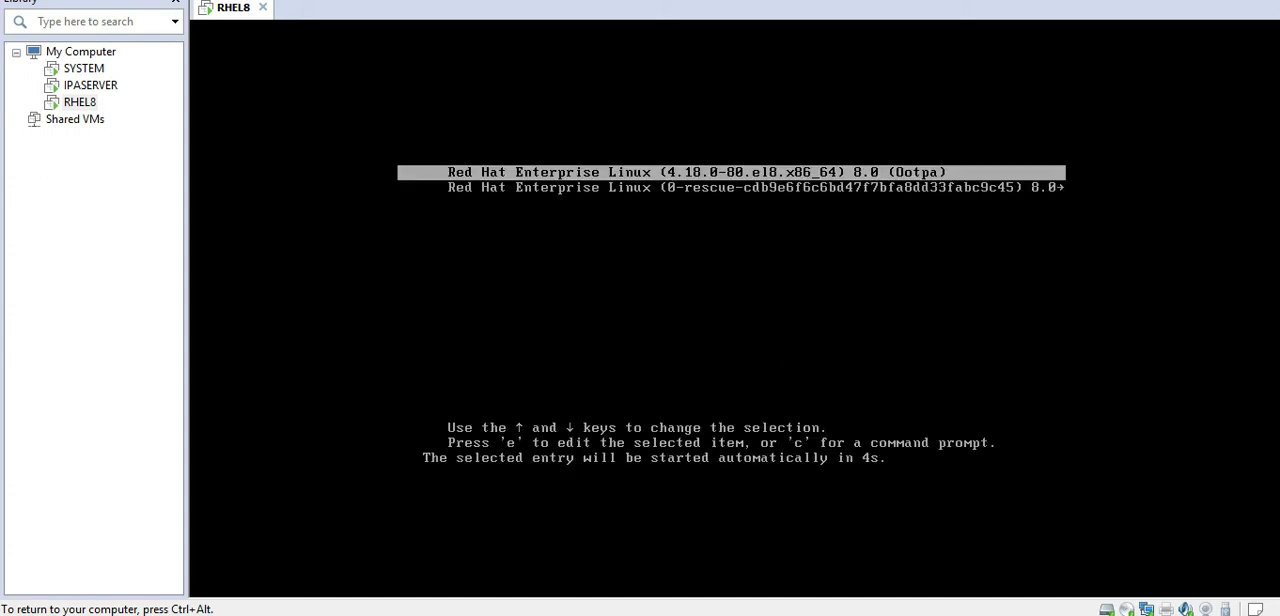
key("Down")
key("Up")
key("Return")
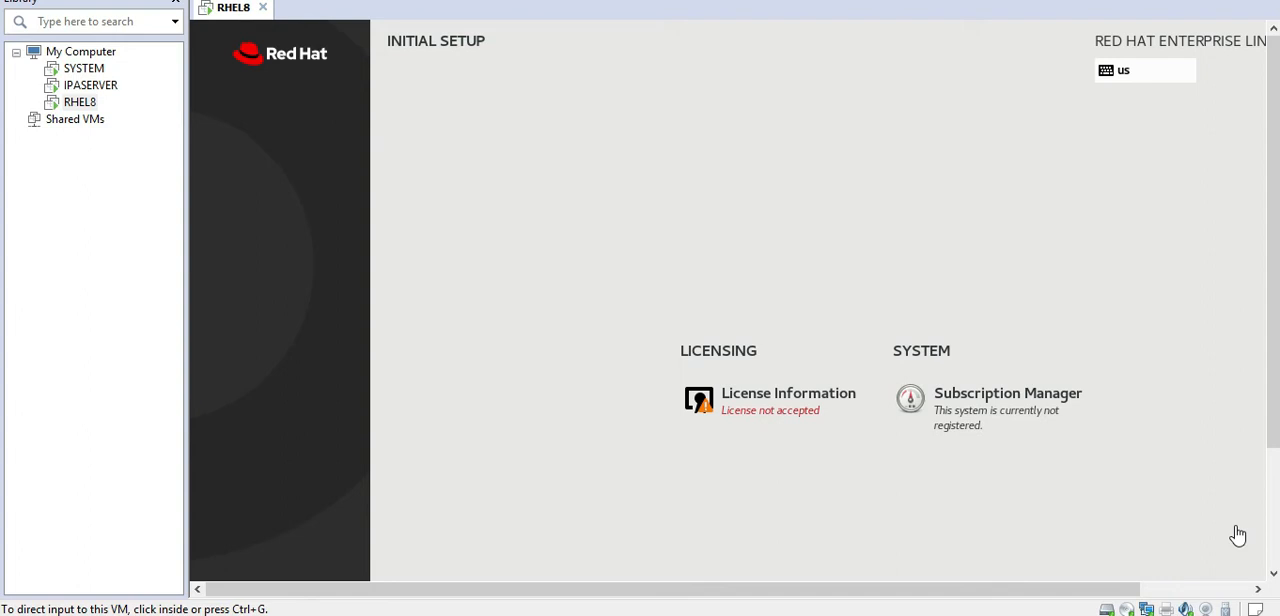
Step: Accept the end user license agreement in the initial setup and confirm it
left_click(1238, 536)
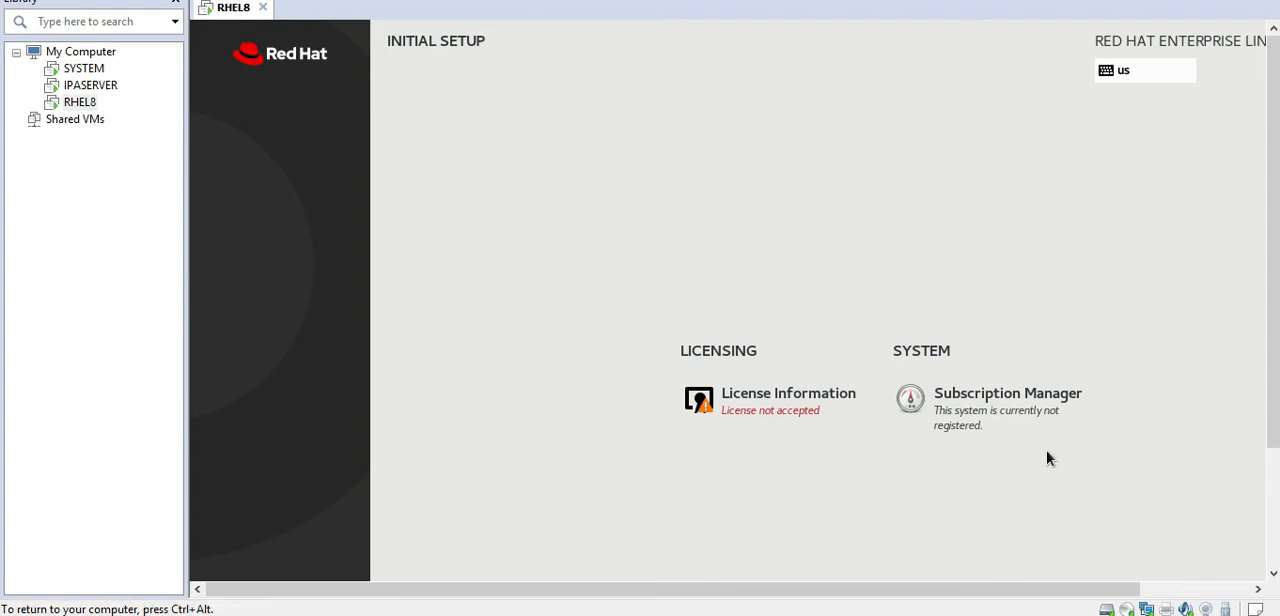
left_click(801, 407)
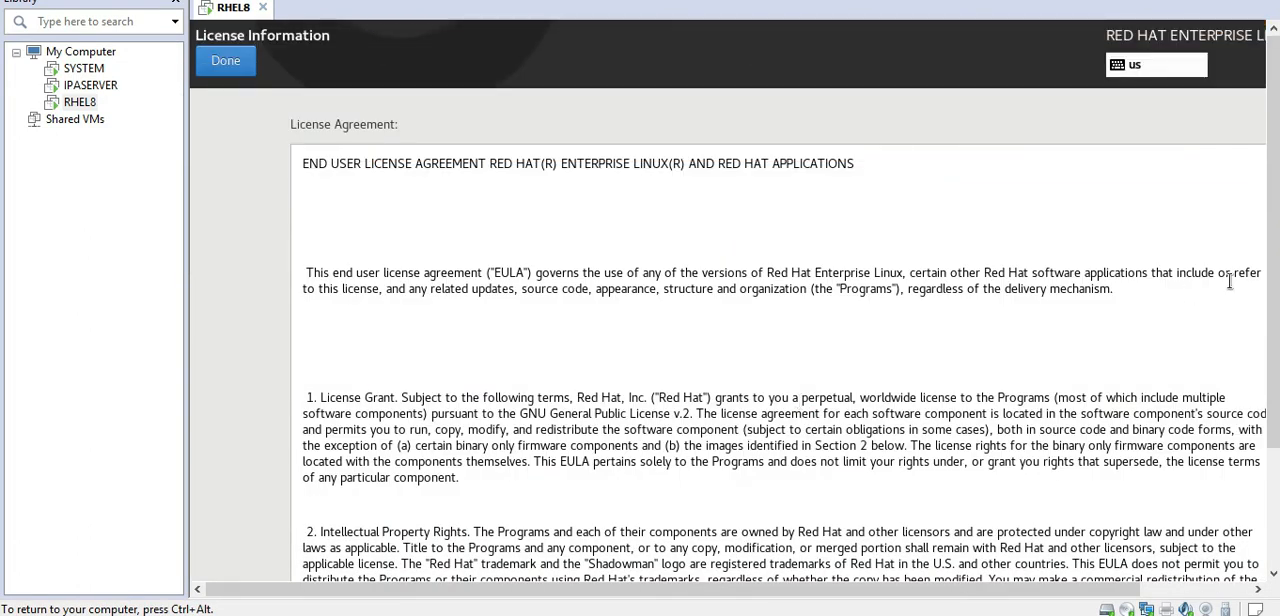
scroll(1275, 277, "down", 3)
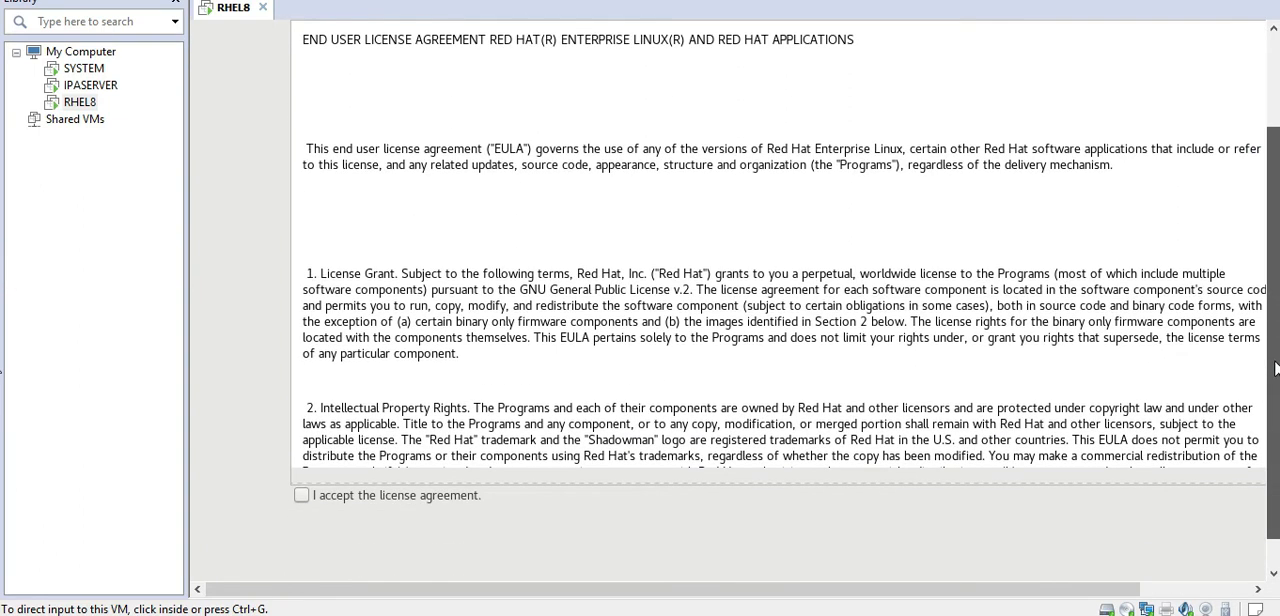
left_click(300, 496)
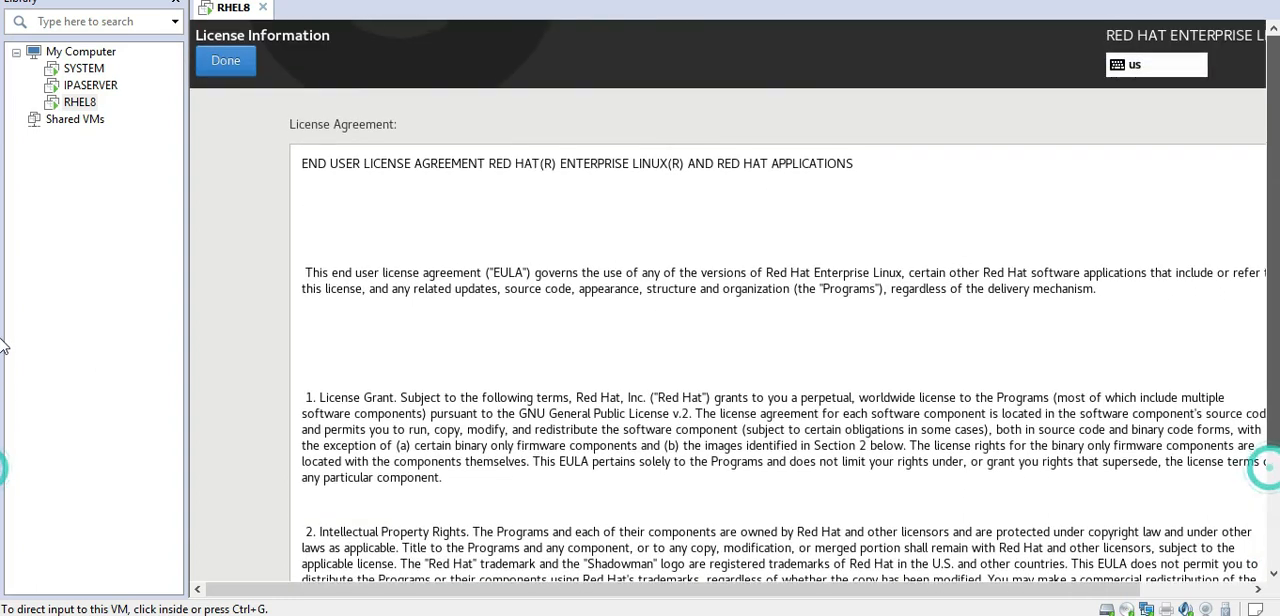
scroll(1257, 475, "up", 3)
left_click(226, 62)
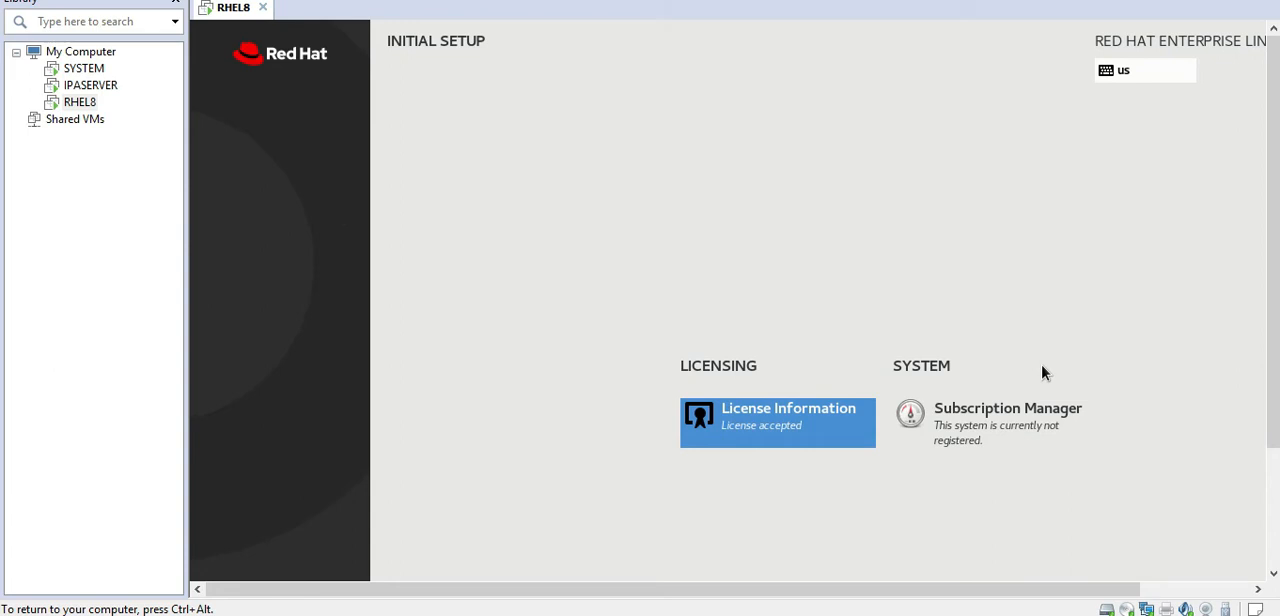
Step: Check the Subscription Manager settings, leave the system unregistered and finish the initial setup
left_click(993, 420)
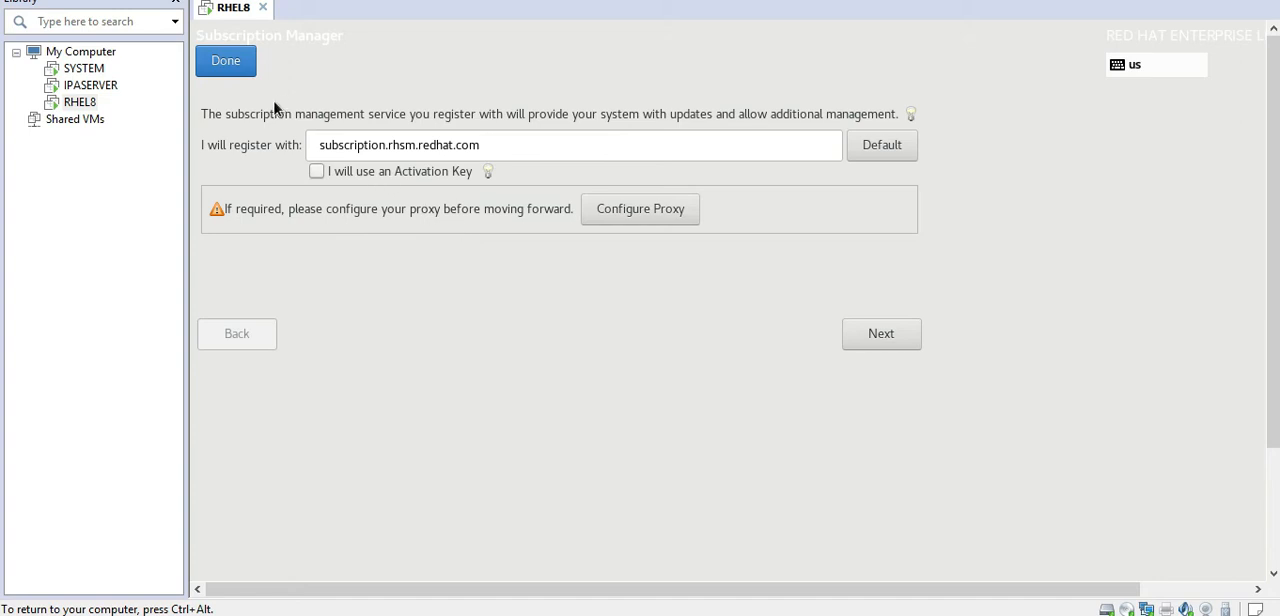
left_click(226, 61)
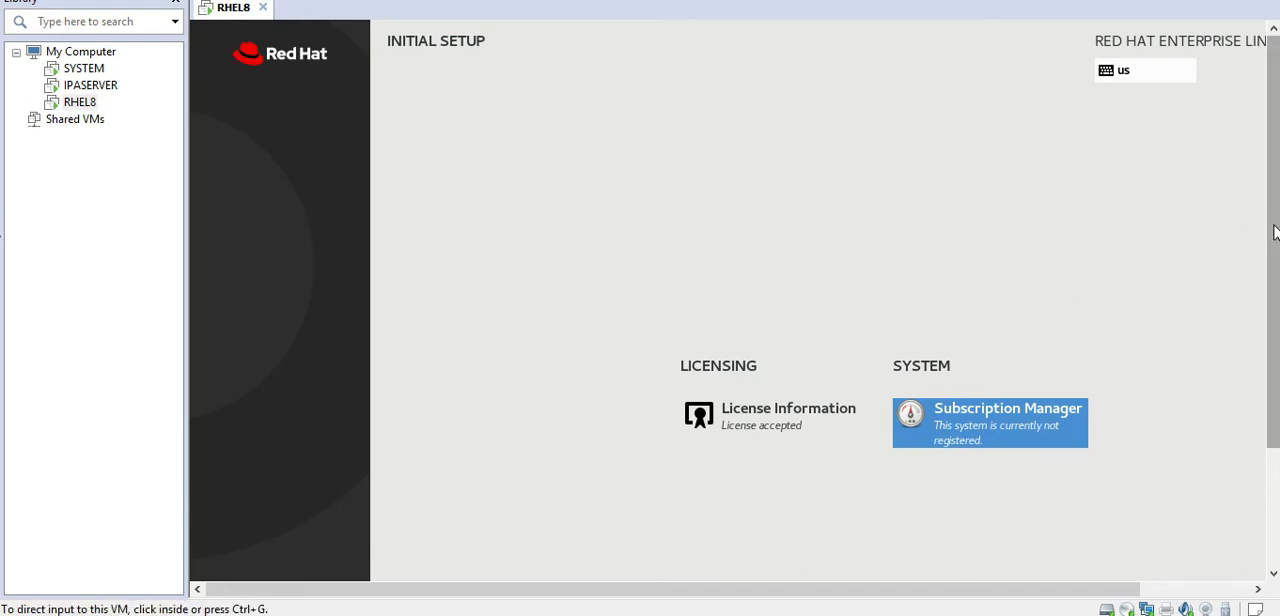
left_click_drag(1274, 243, 1, 380)
left_click_drag(1061, 591, 1136, 594)
left_click(1192, 557)
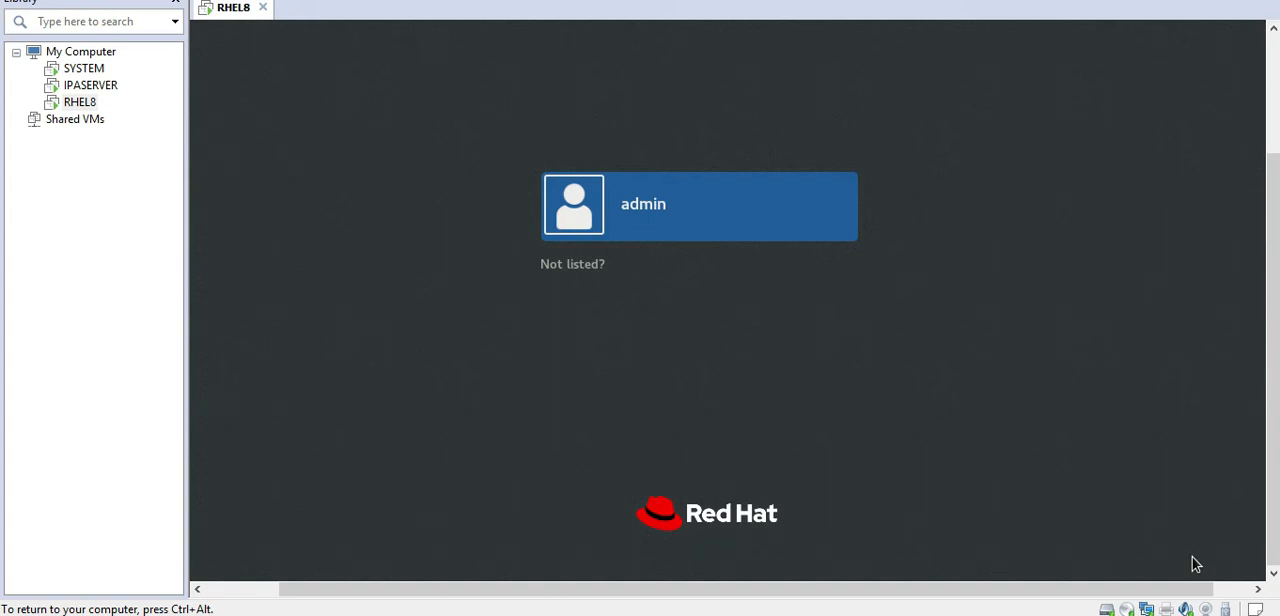
Step: Sign in to the admin account with its password and bring the desktop into view
left_click(657, 224)
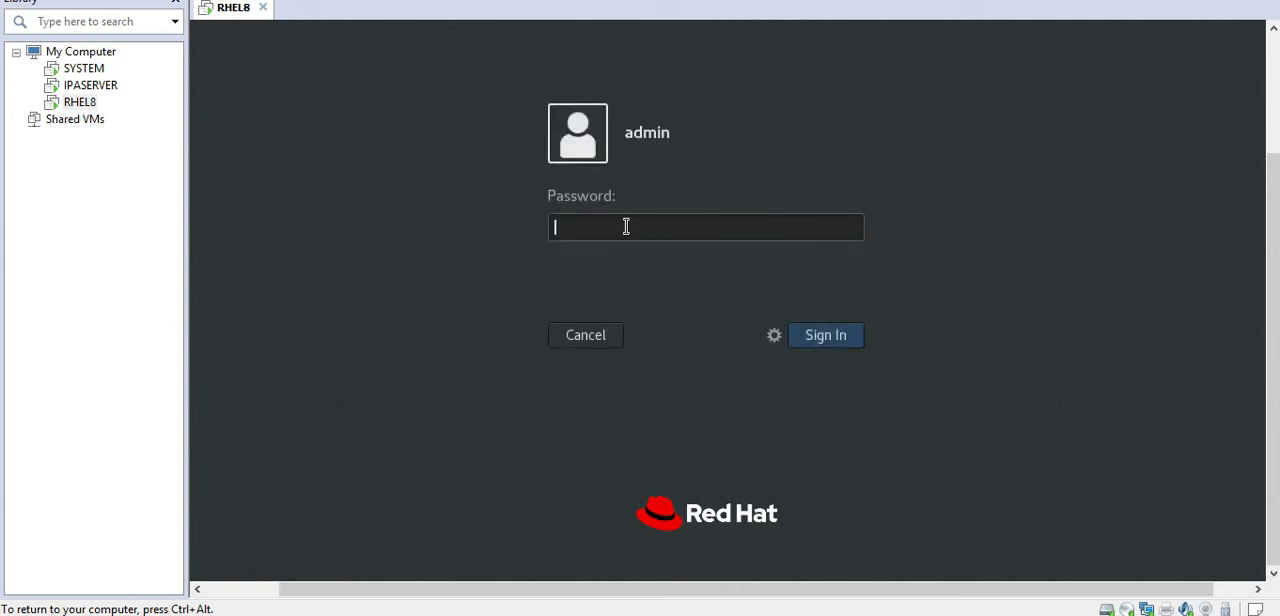
type("********")
left_click(817, 338)
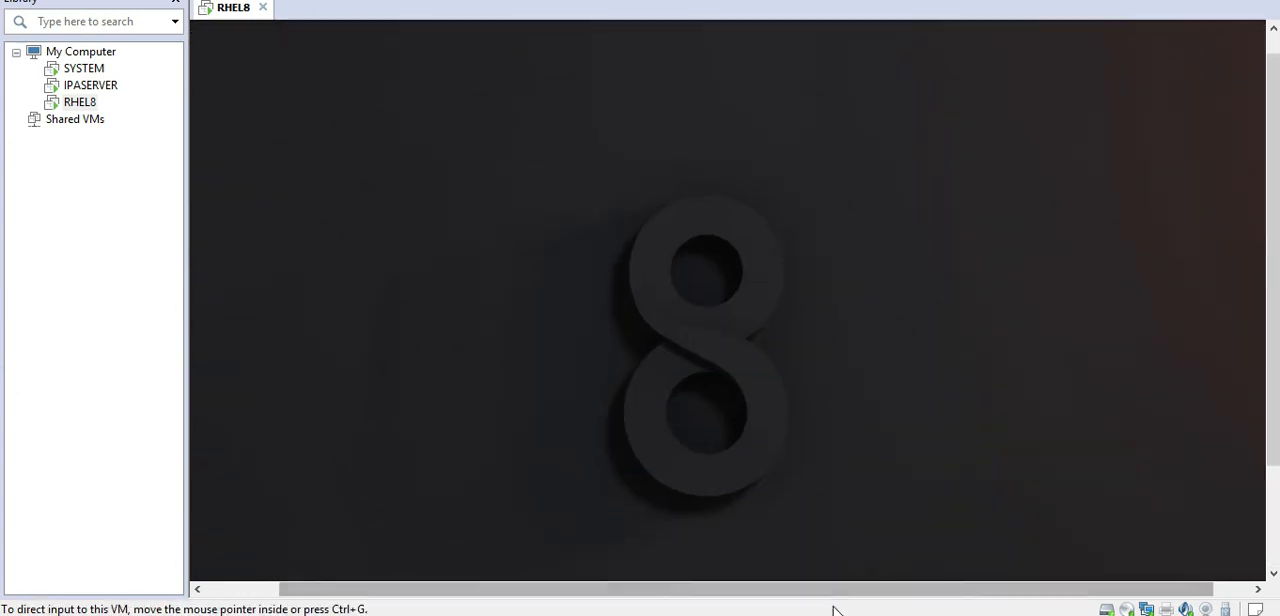
left_click_drag(837, 590, 651, 588)
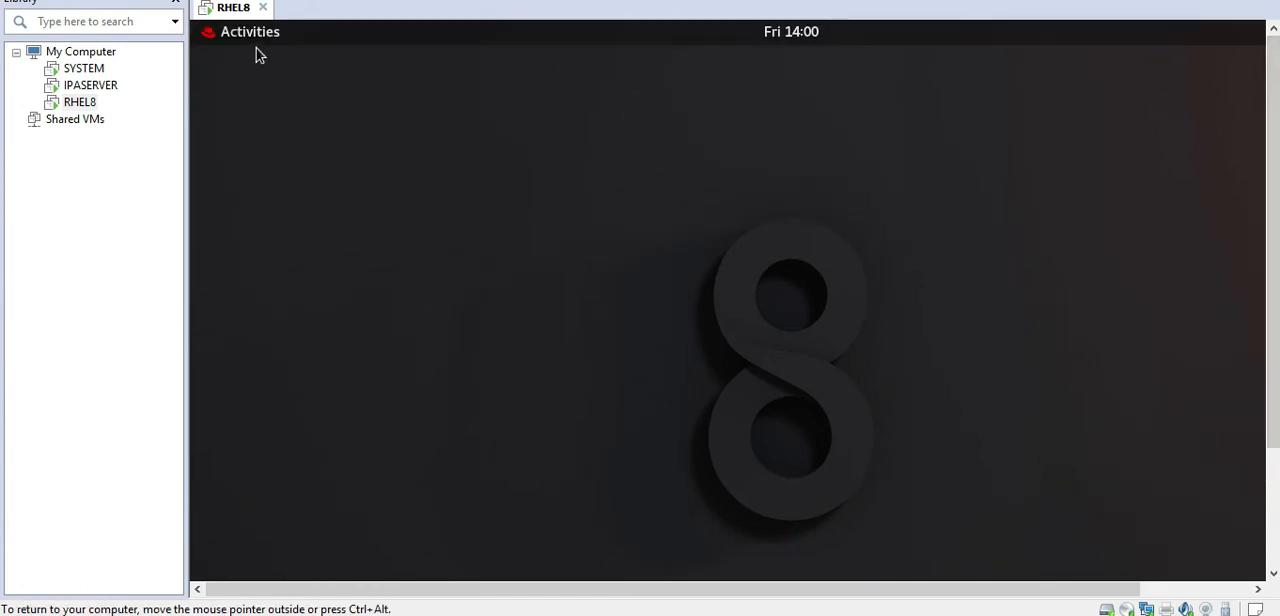
Step: Open the activities overview and close the first-login Welcome window without going through its language setup
left_click(249, 44)
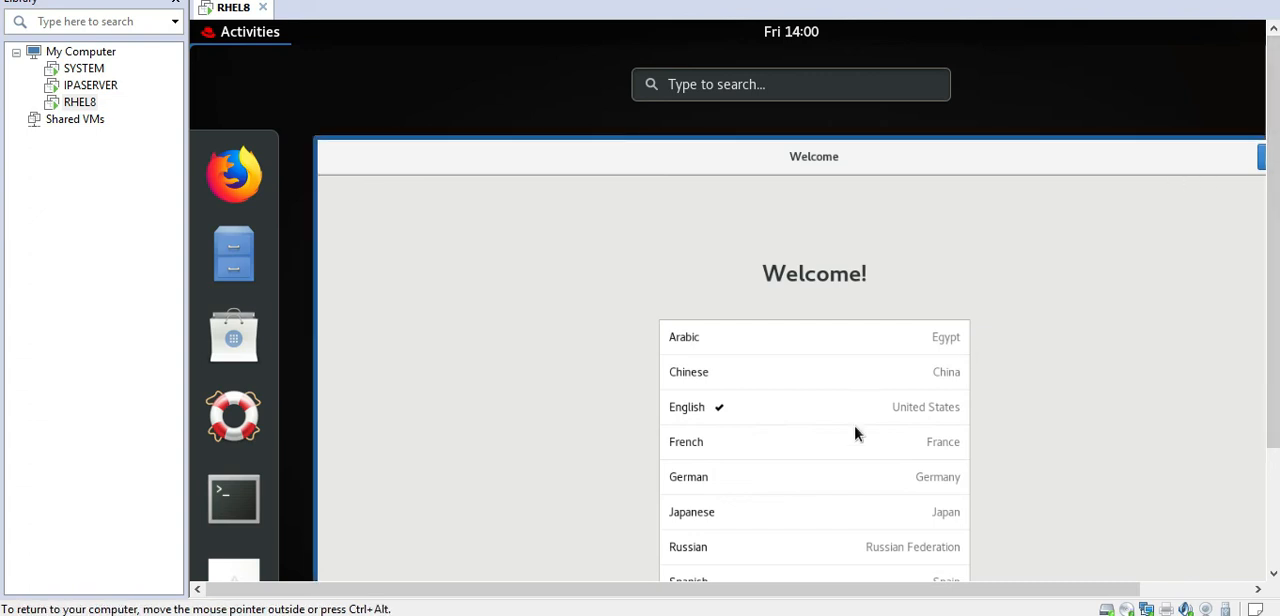
left_click_drag(755, 592, 894, 606)
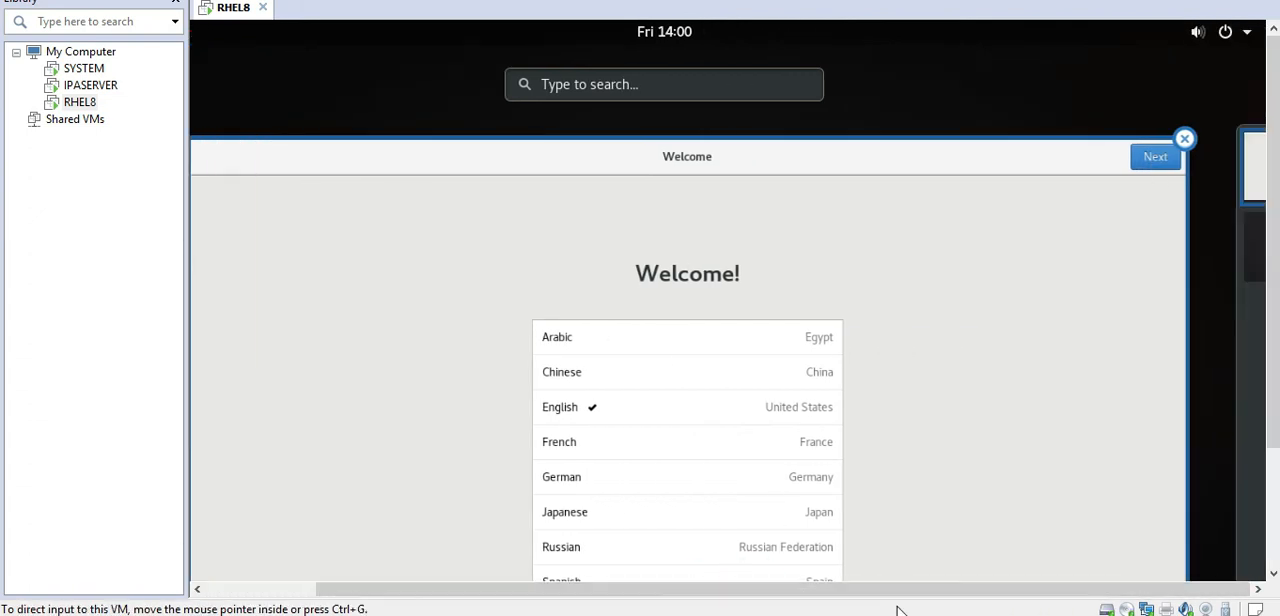
left_click(1184, 138)
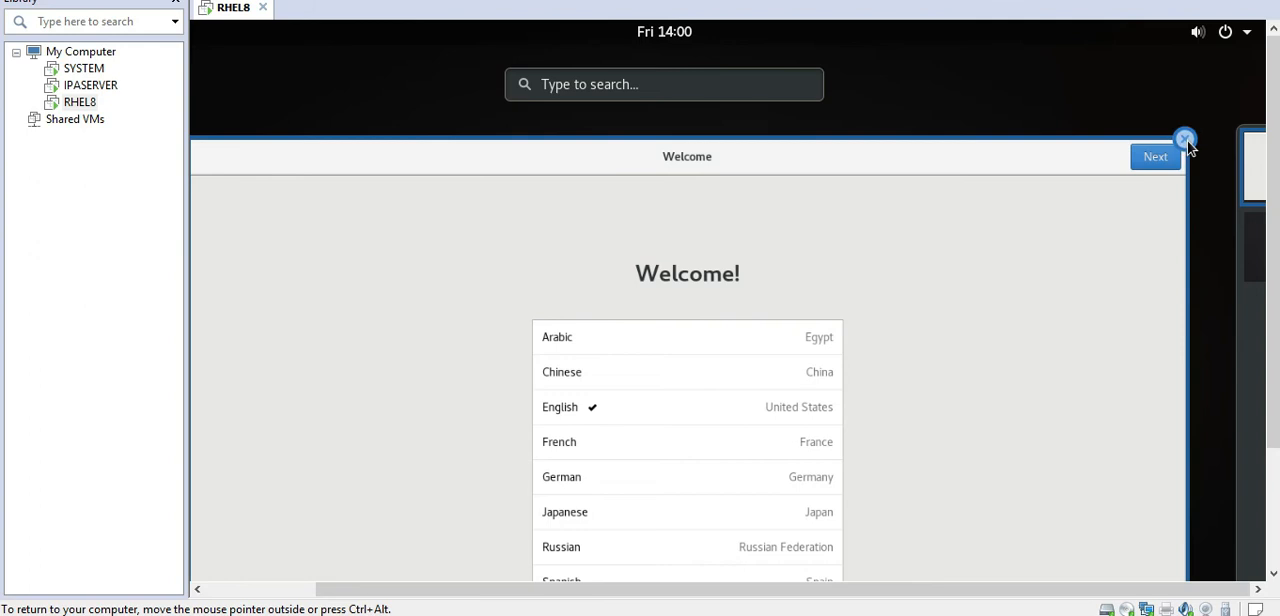
left_click_drag(912, 592, 660, 582)
left_click_drag(1273, 238, 1266, 383)
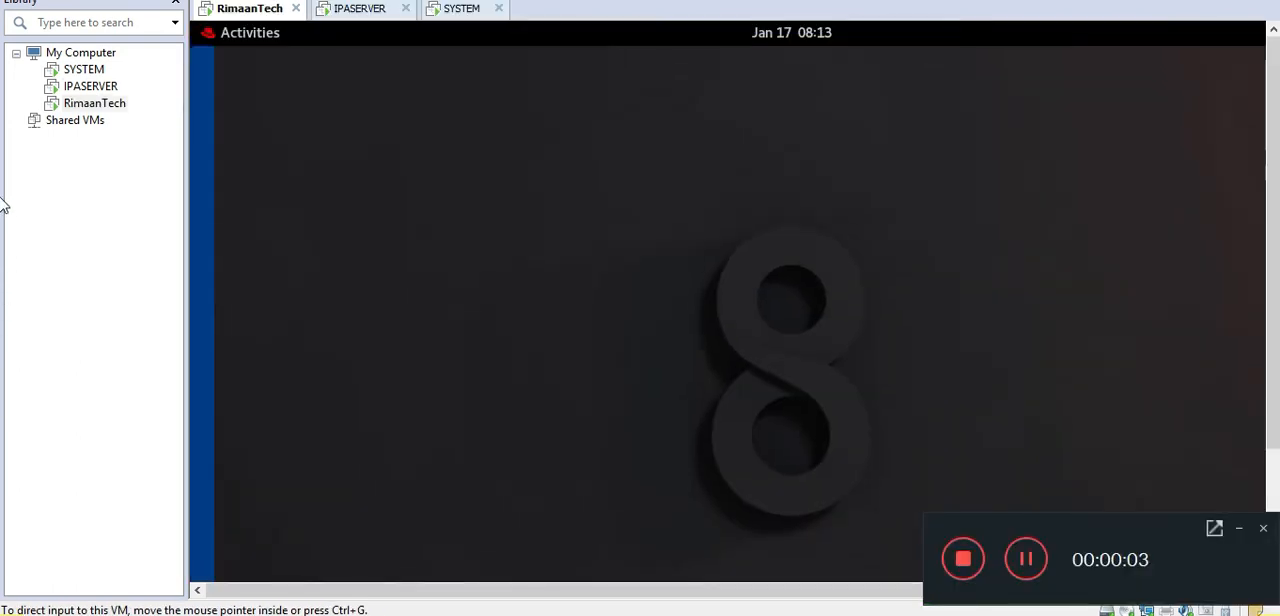
Step: Show all applications on the RimaanTech virtual machine and open Settings at its Network page
left_click(1238, 528)
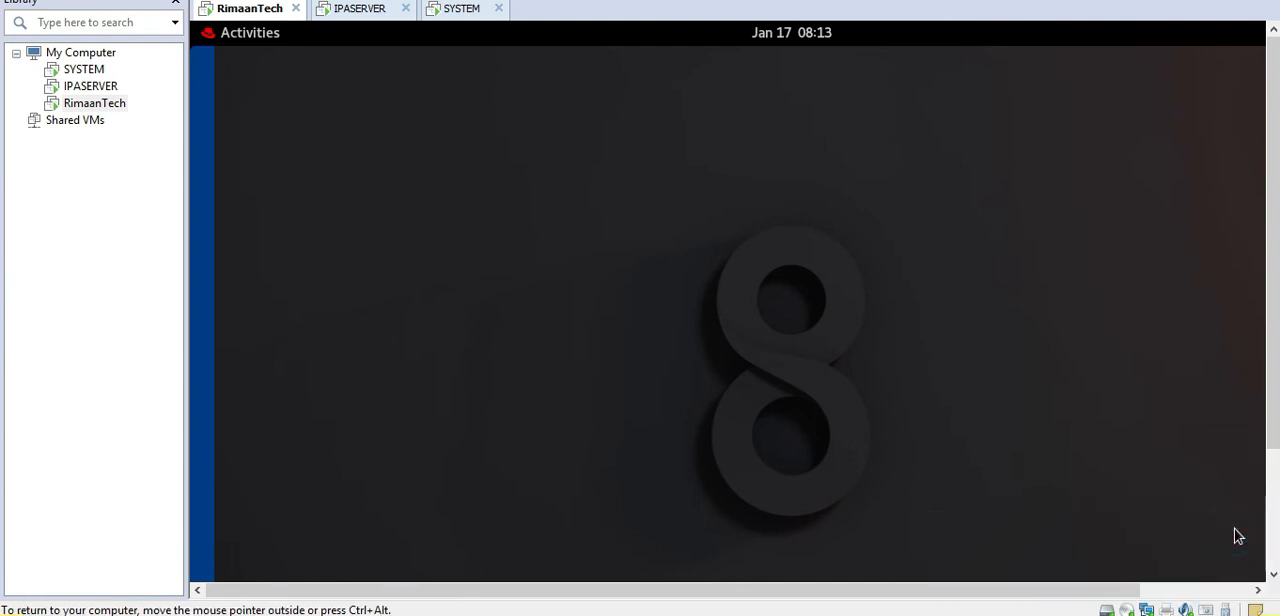
left_click(244, 37)
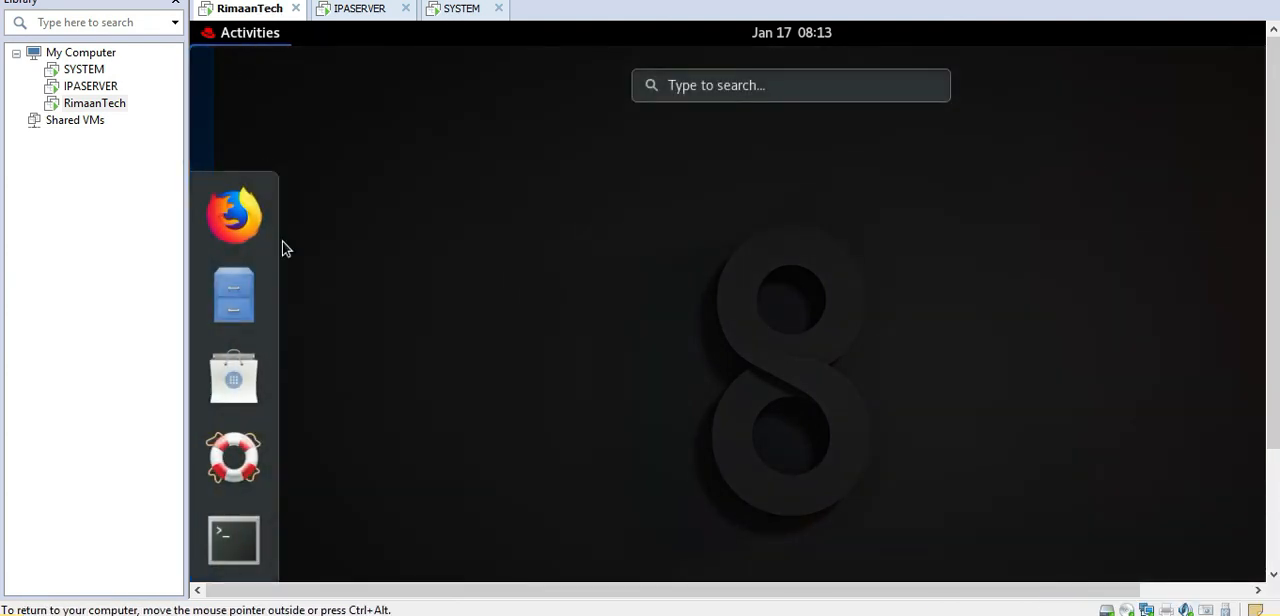
left_click_drag(1275, 210, 1277, 369)
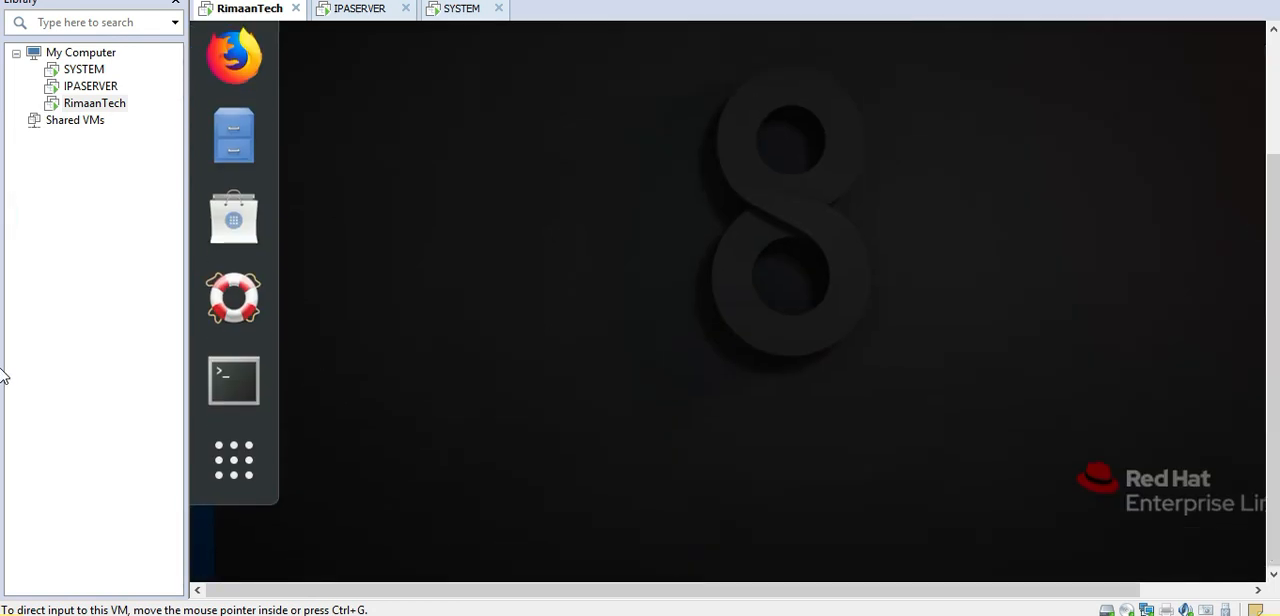
left_click(245, 469)
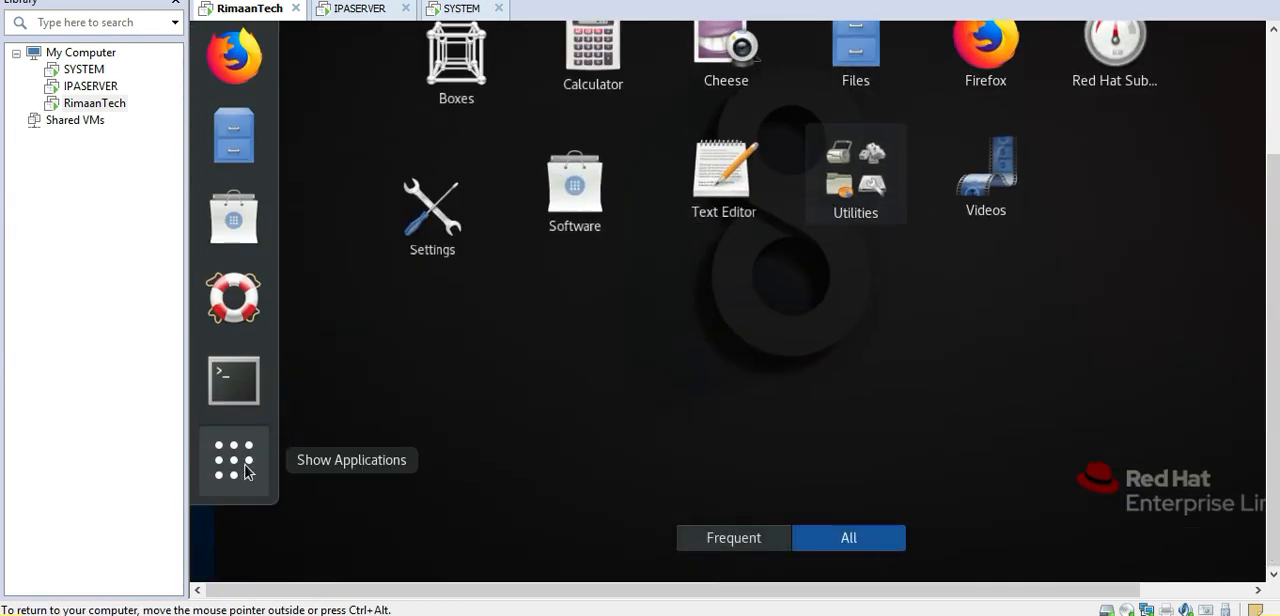
left_click(472, 180)
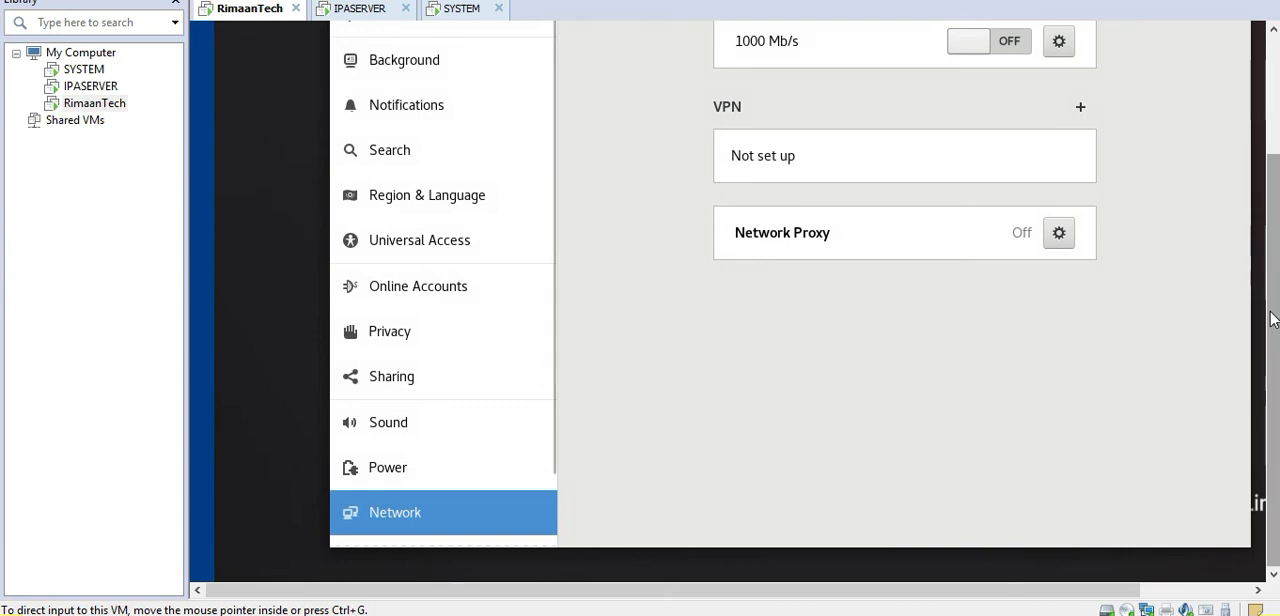
Step: Try switching the wired connection's IPv4 method to Manual and start on its address entry
scroll(1272, 318, "up", 3)
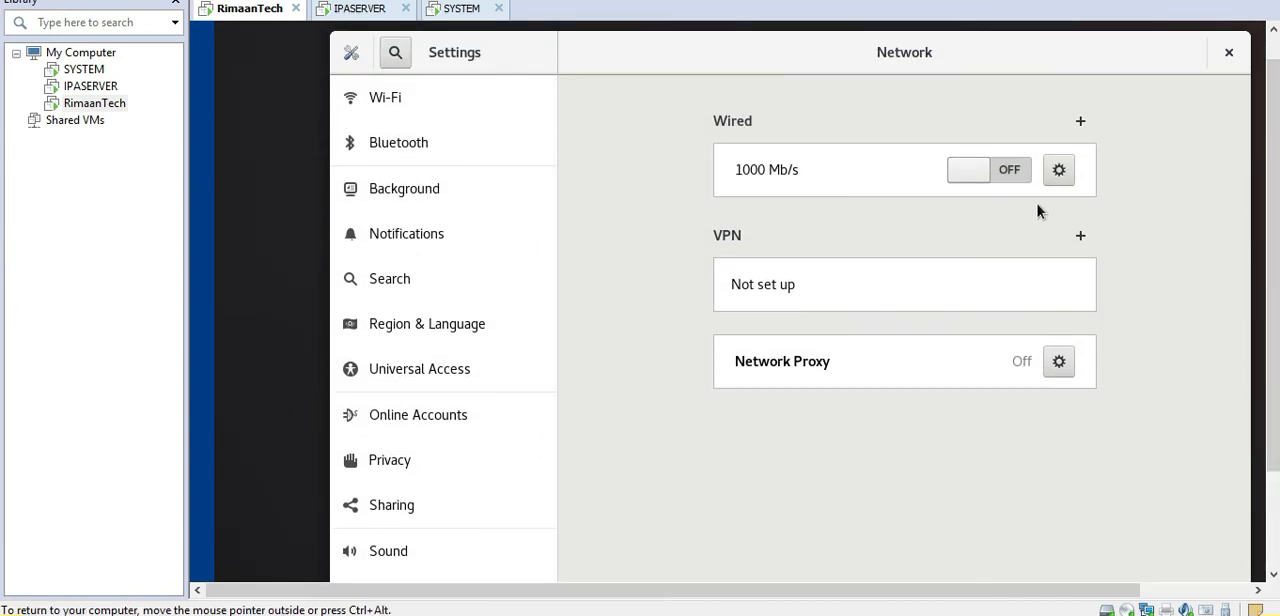
mouse_move(1275, 206)
left_mouse_down()
mouse_move(1275, 304)
mouse_move(1275, 198)
left_mouse_up()
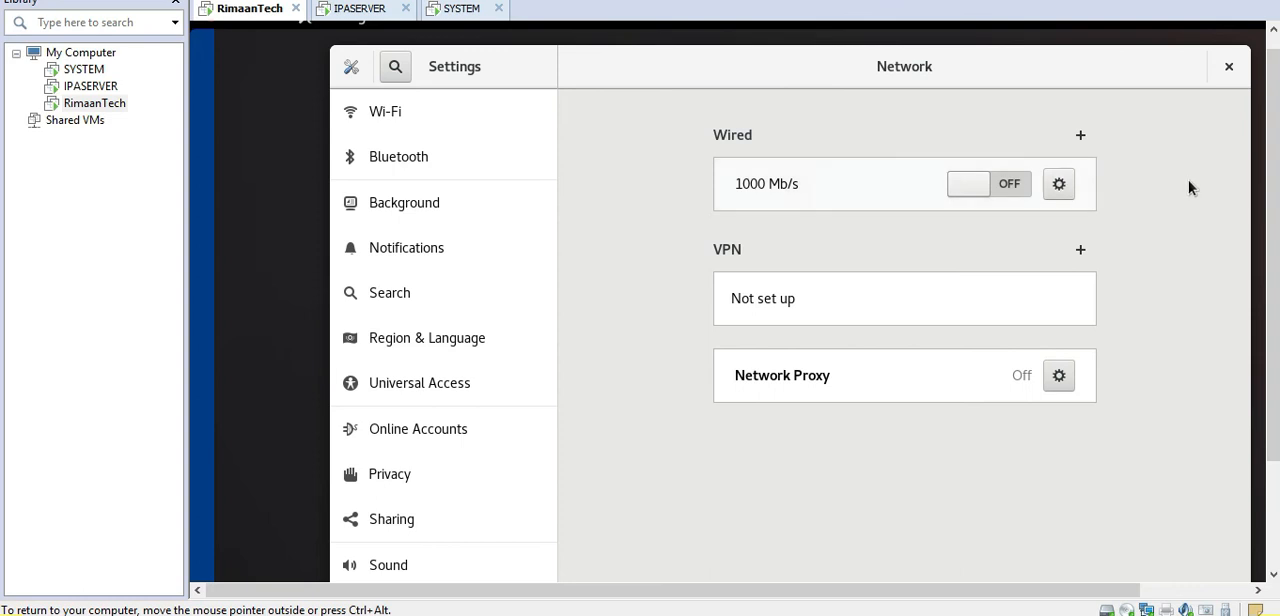
left_click_drag(1266, 200, 1266, 306)
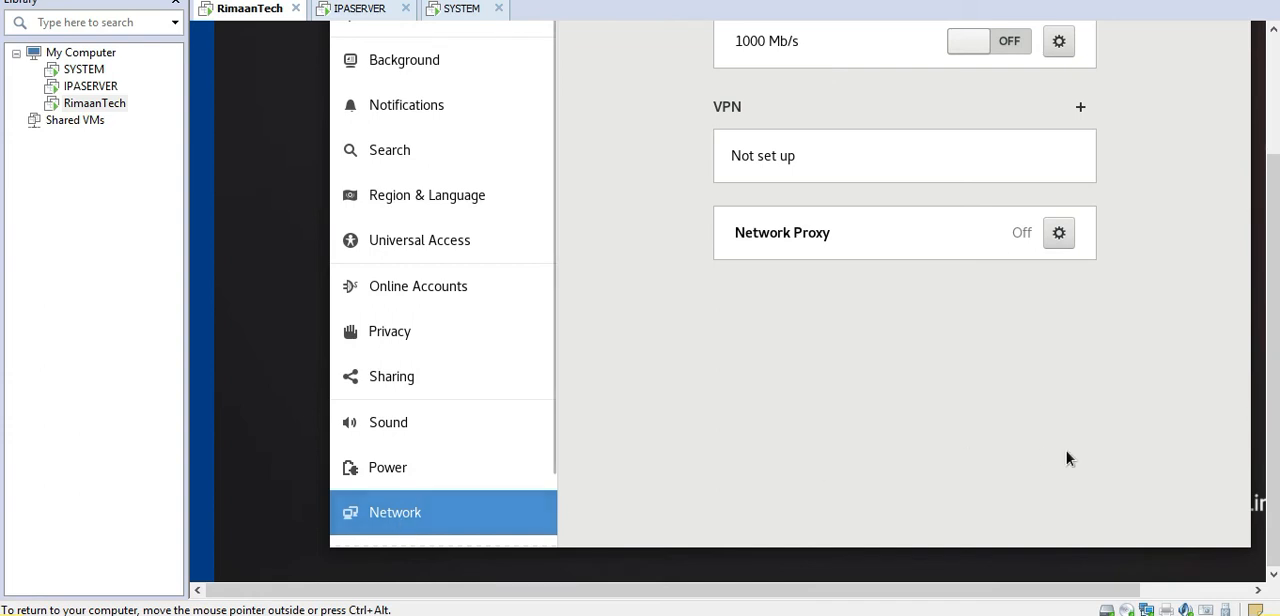
left_click_drag(1276, 388, 1276, 255)
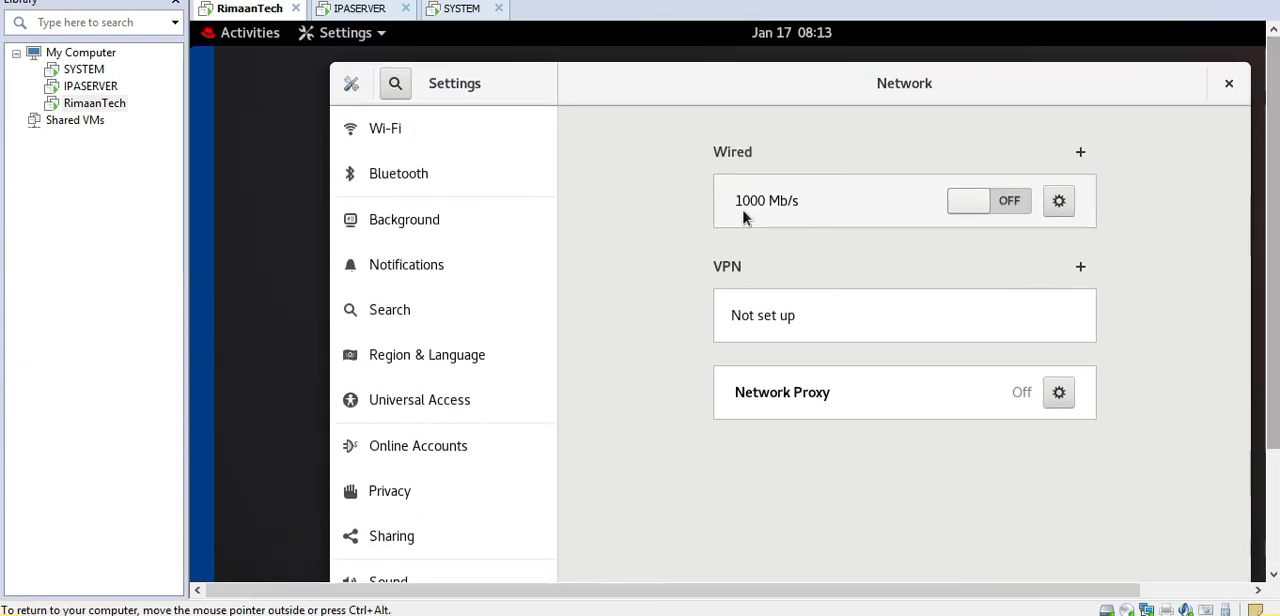
left_click(1067, 207)
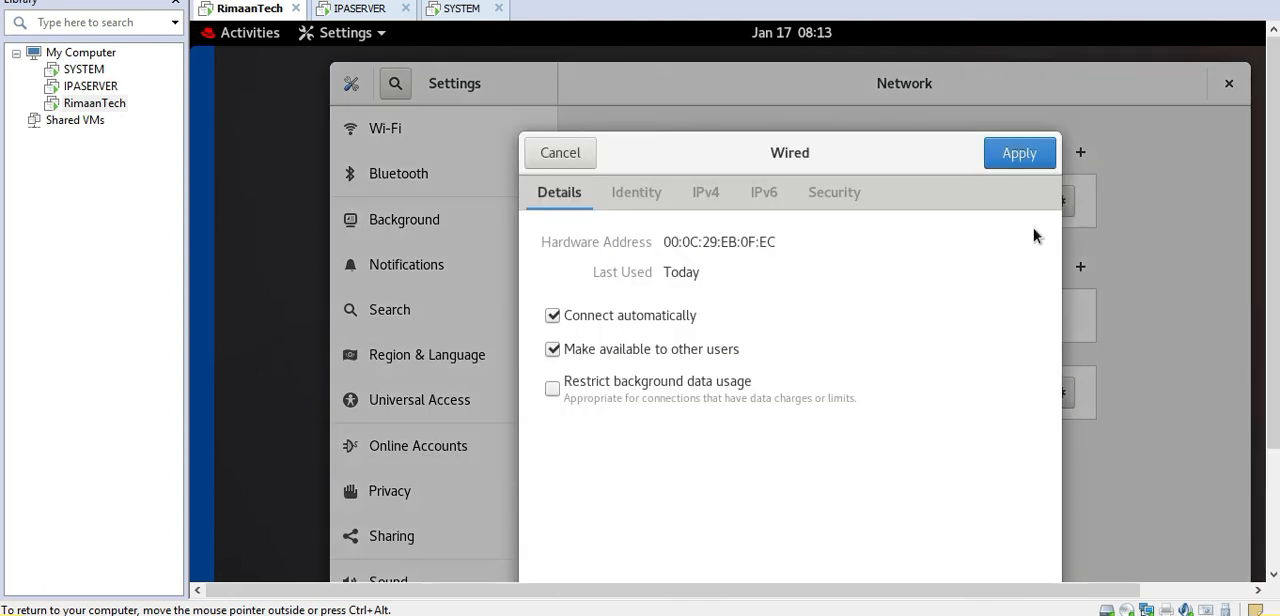
left_click(713, 197)
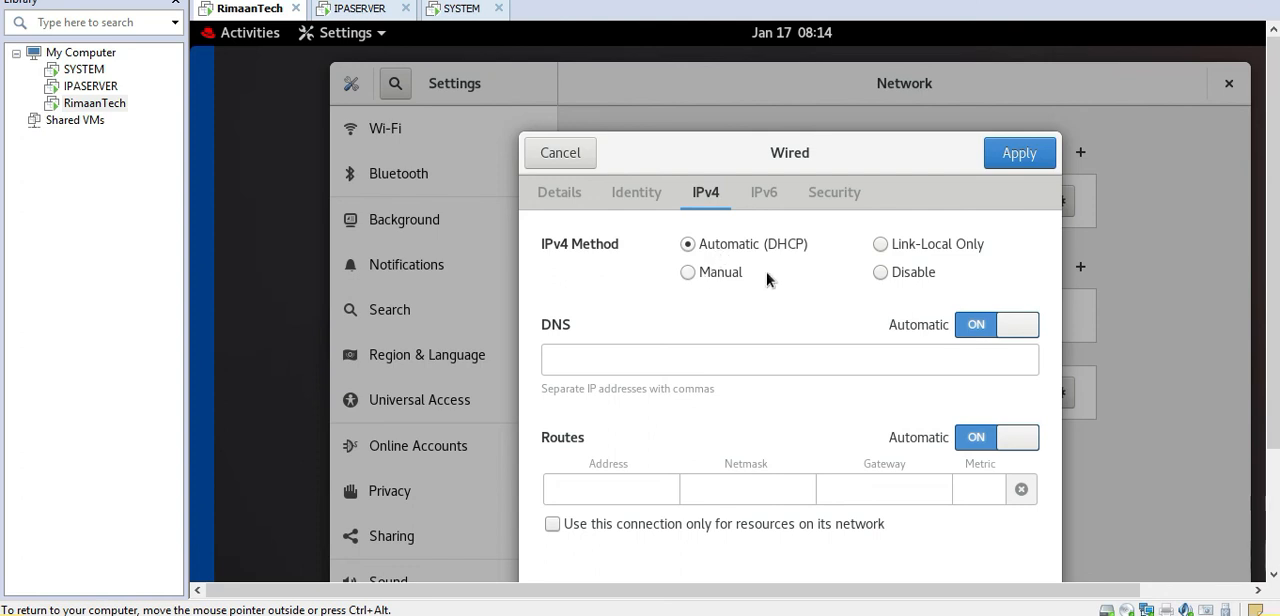
left_click(688, 273)
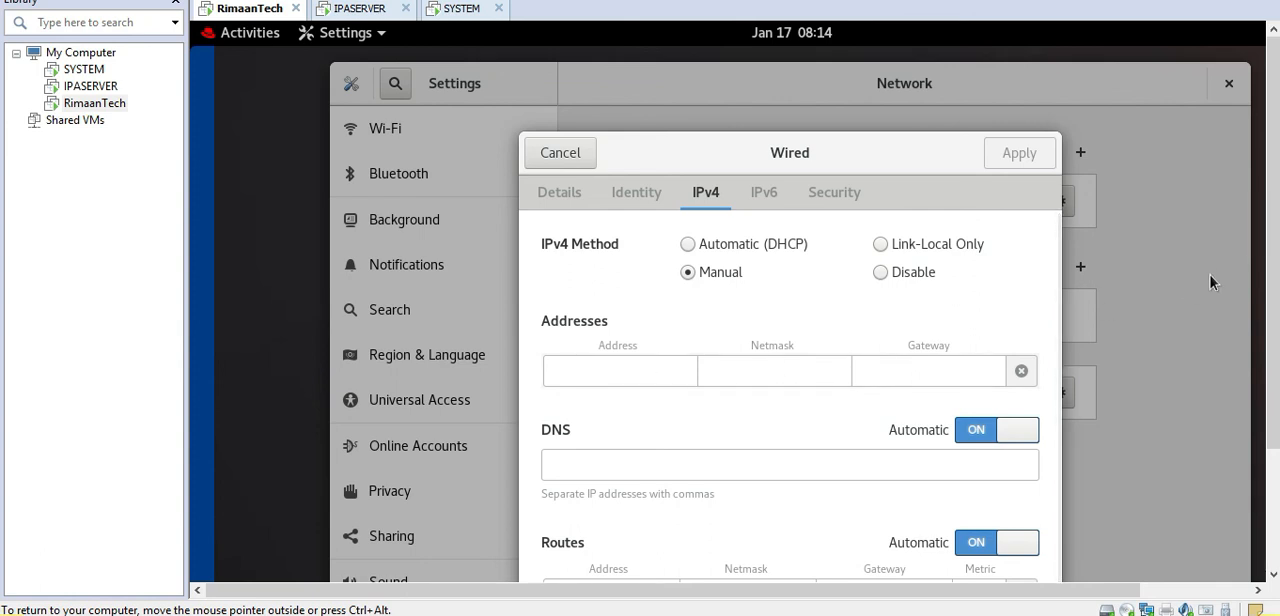
left_click_drag(1275, 246, 1277, 294)
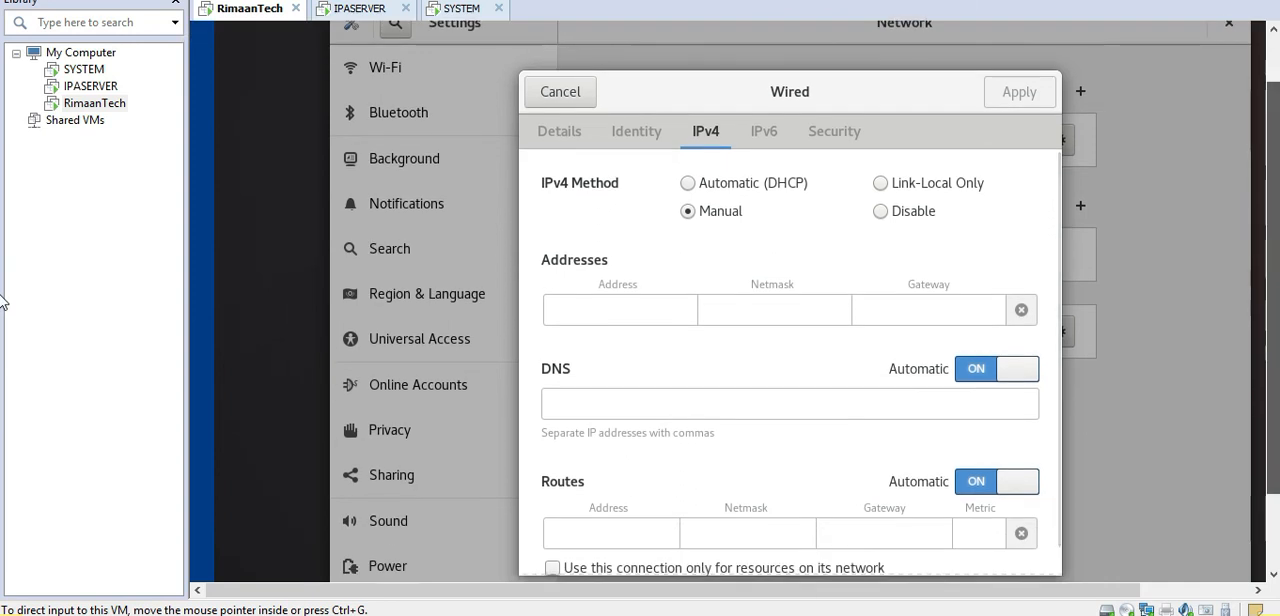
left_click(641, 295)
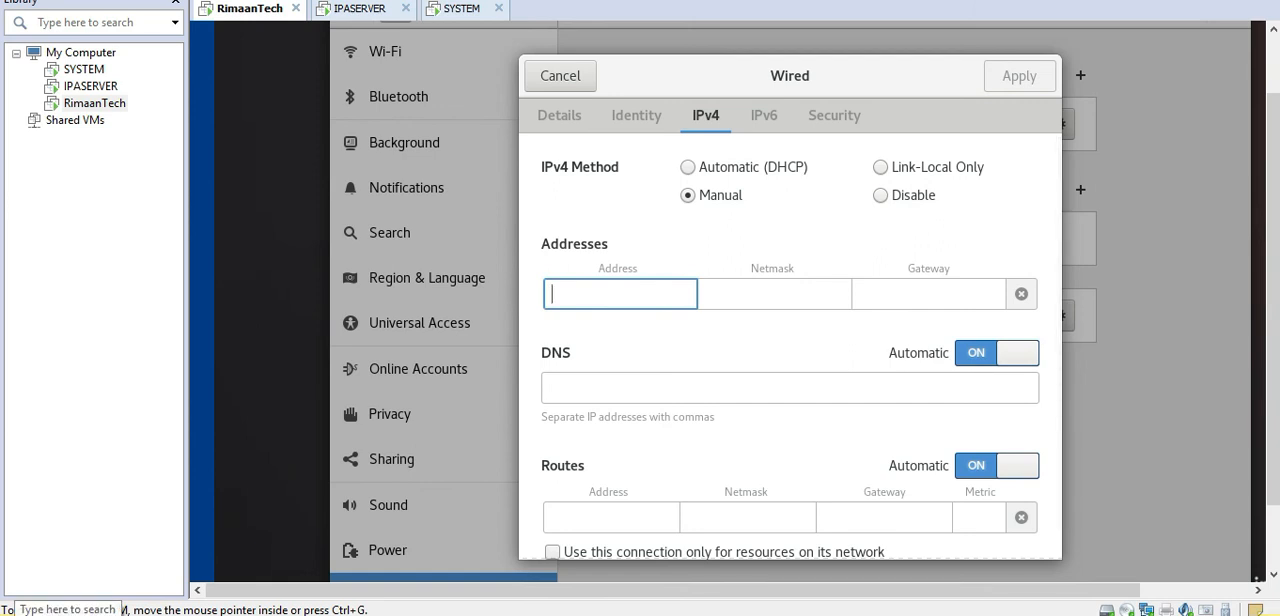
Step: Open a Command Prompt on the Windows host, ping 192.168.253.130, stop the ping and minimize the window
left_click(60, 609)
type("cmd")
key("Return")
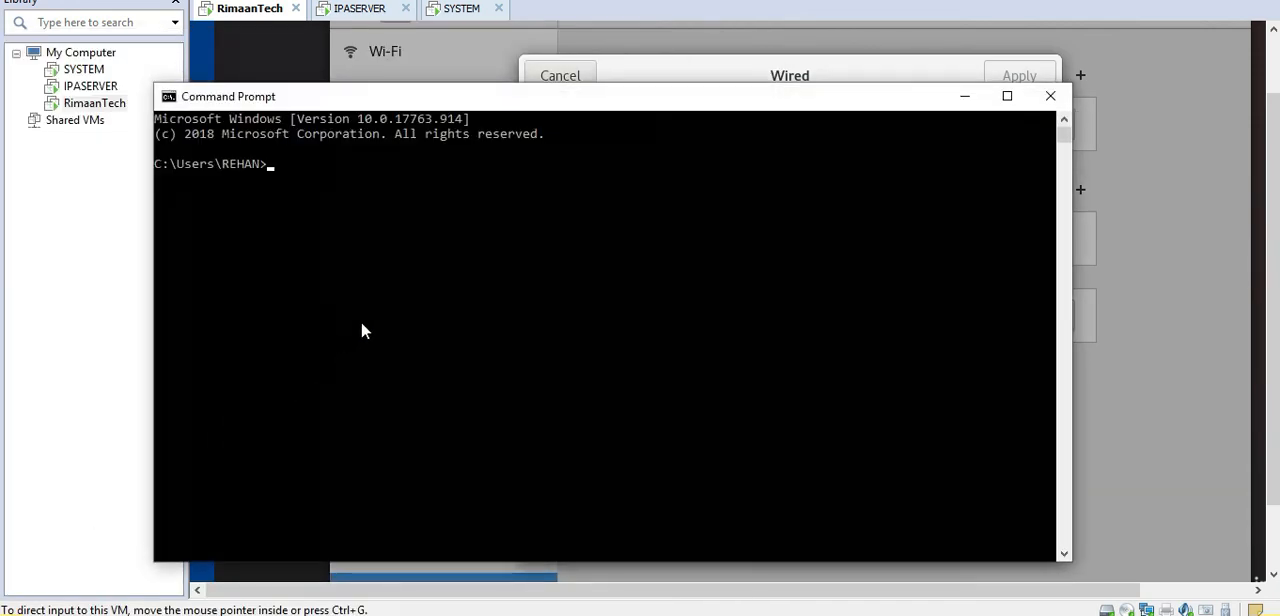
type("ping 192")
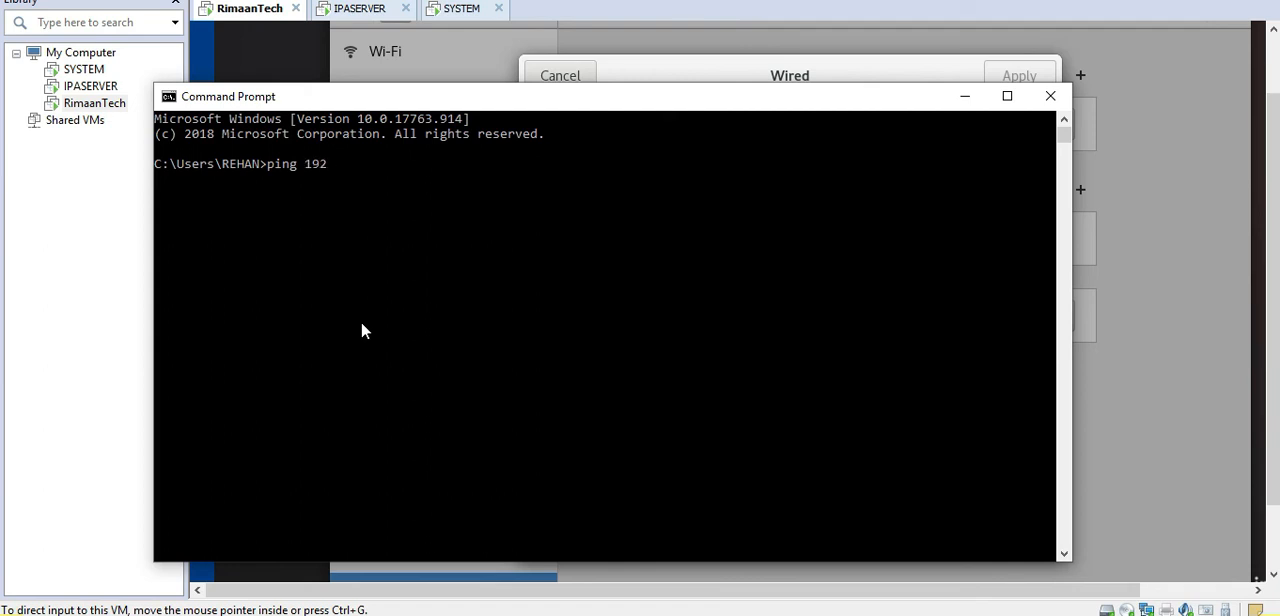
type(".168.253.130")
key("Return")
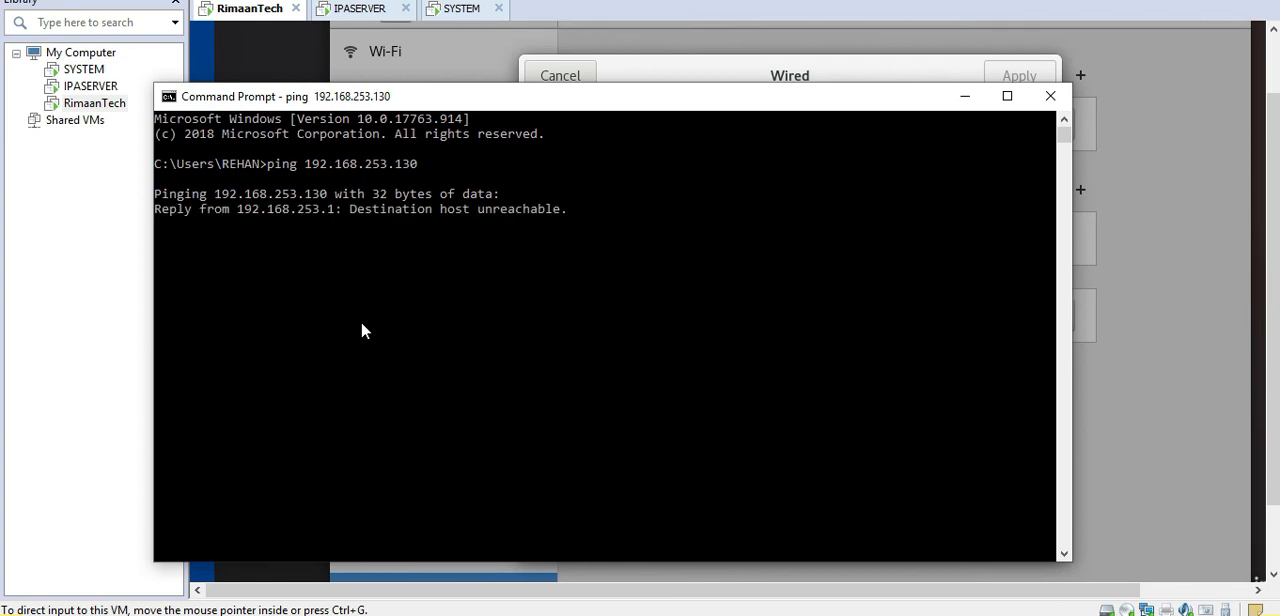
key("ctrl+c")
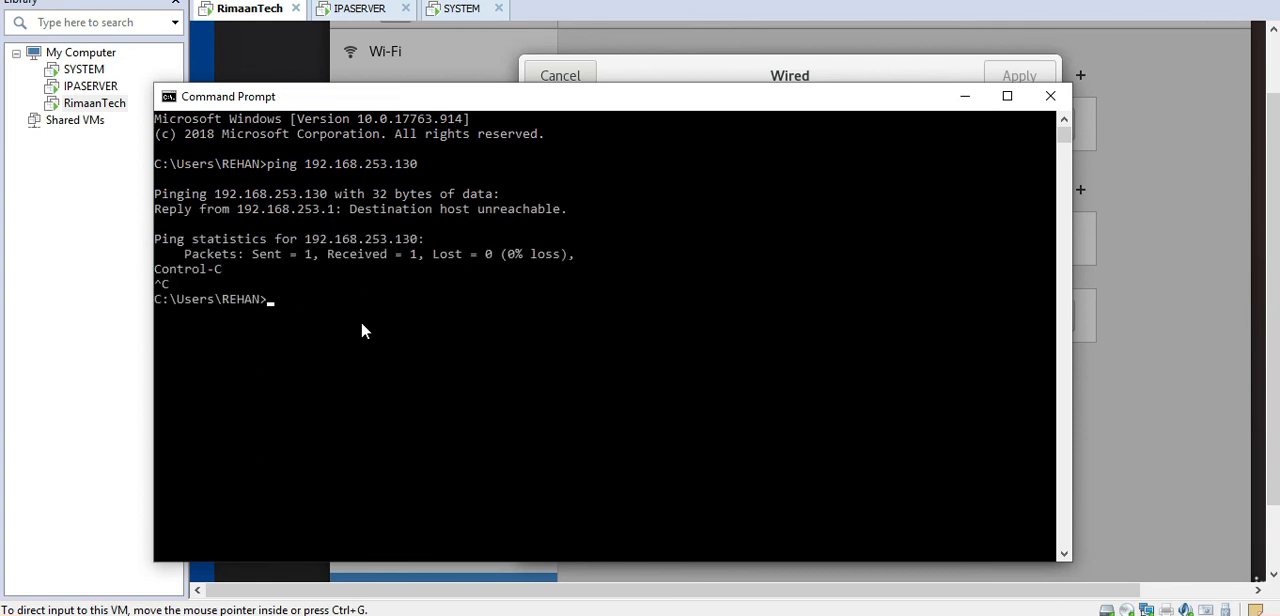
left_click(962, 101)
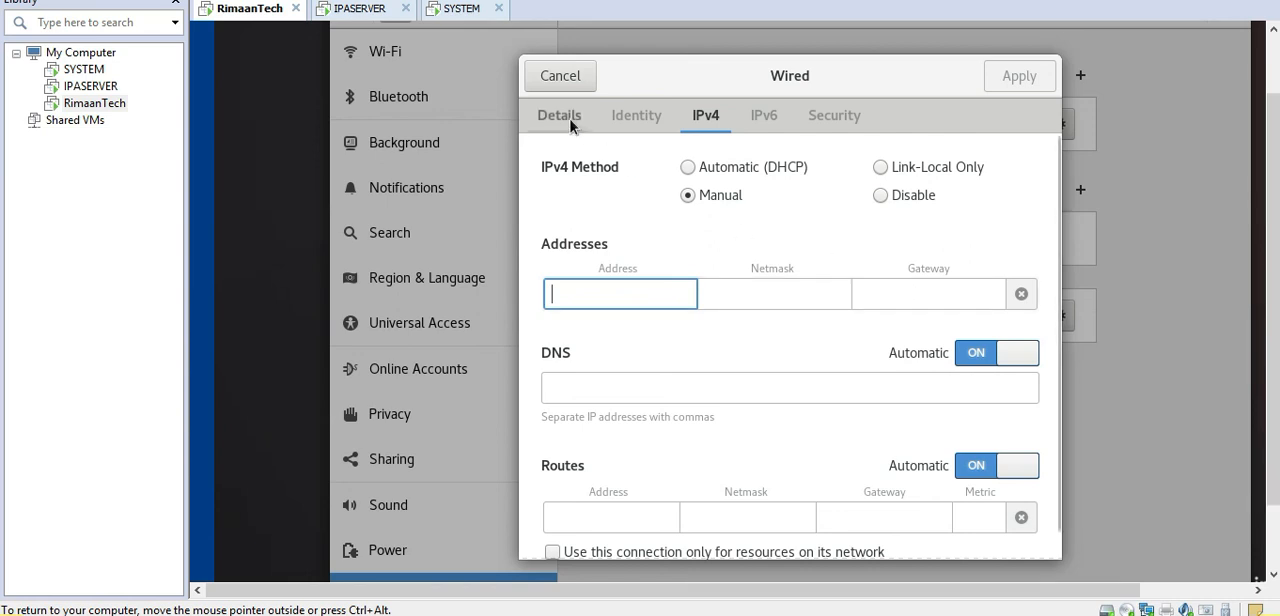
Step: Return the wired connection's IPv4 method to Automatic (DHCP), apply the settings and turn the connection on
left_click(689, 168)
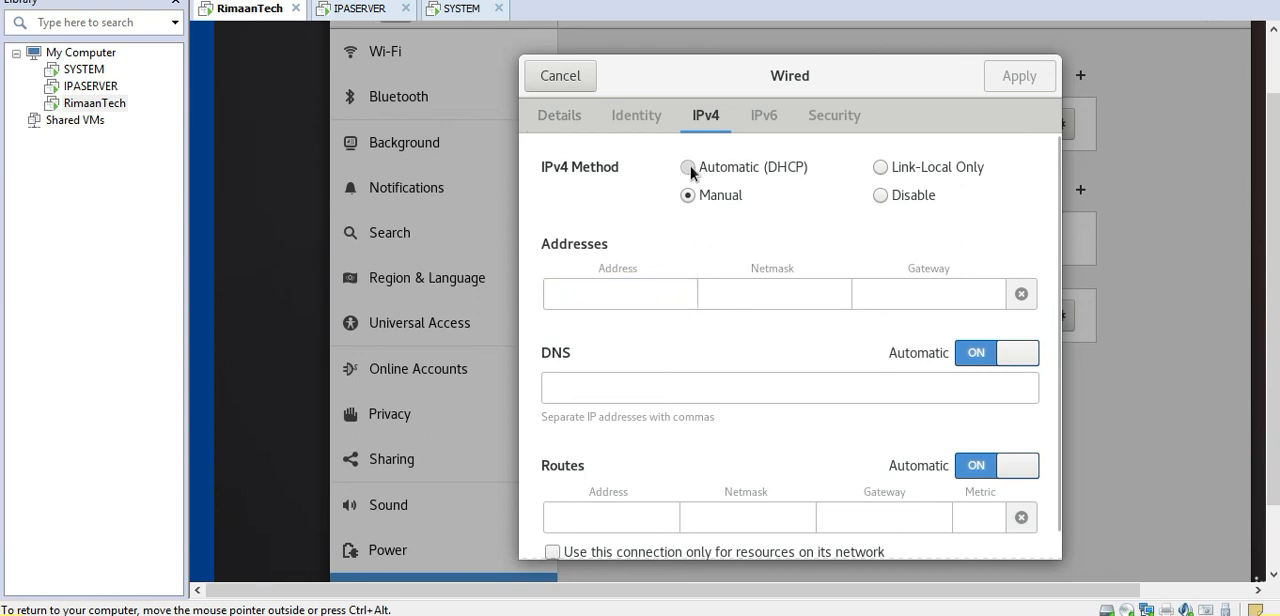
left_click(550, 118)
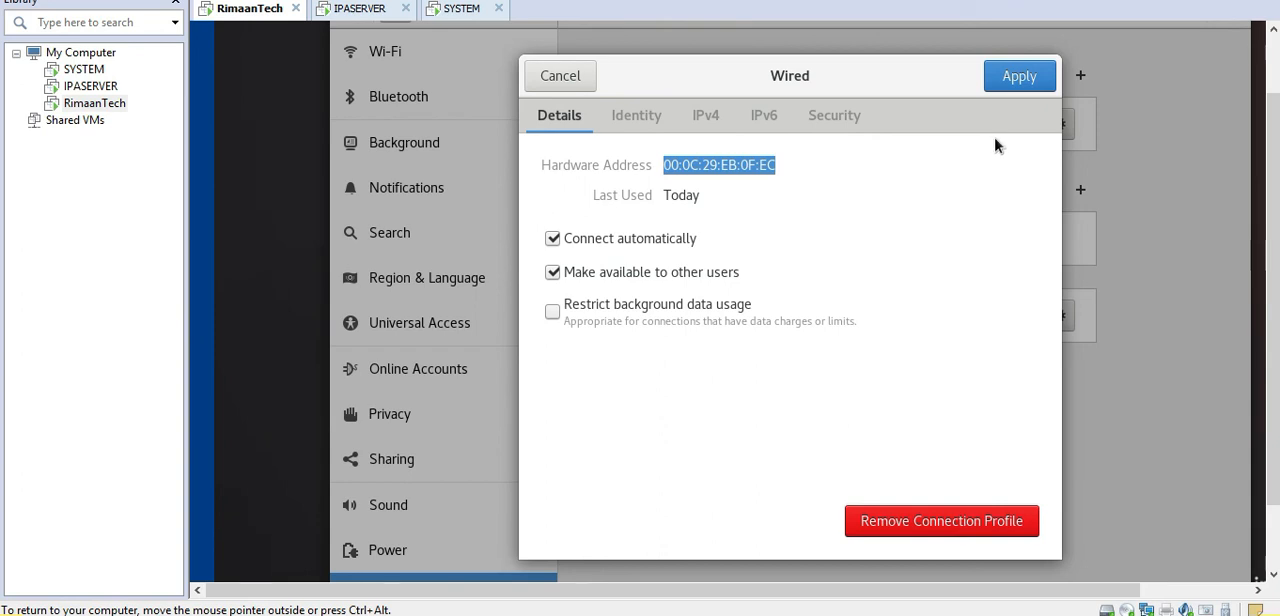
left_click(1021, 76)
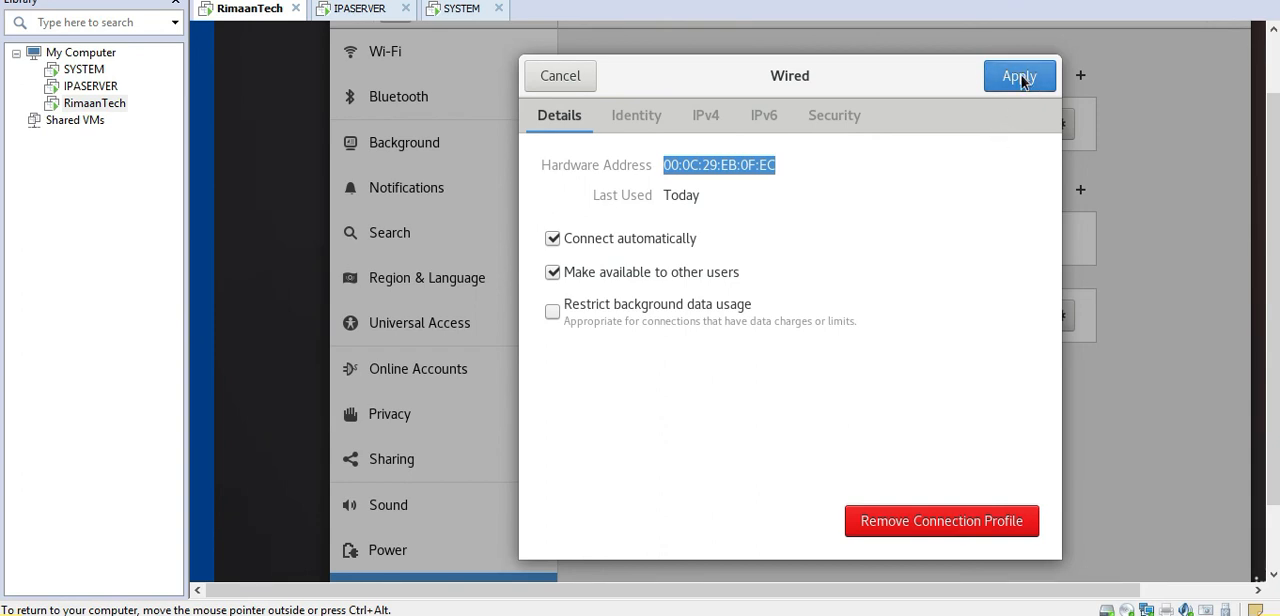
left_click(1006, 124)
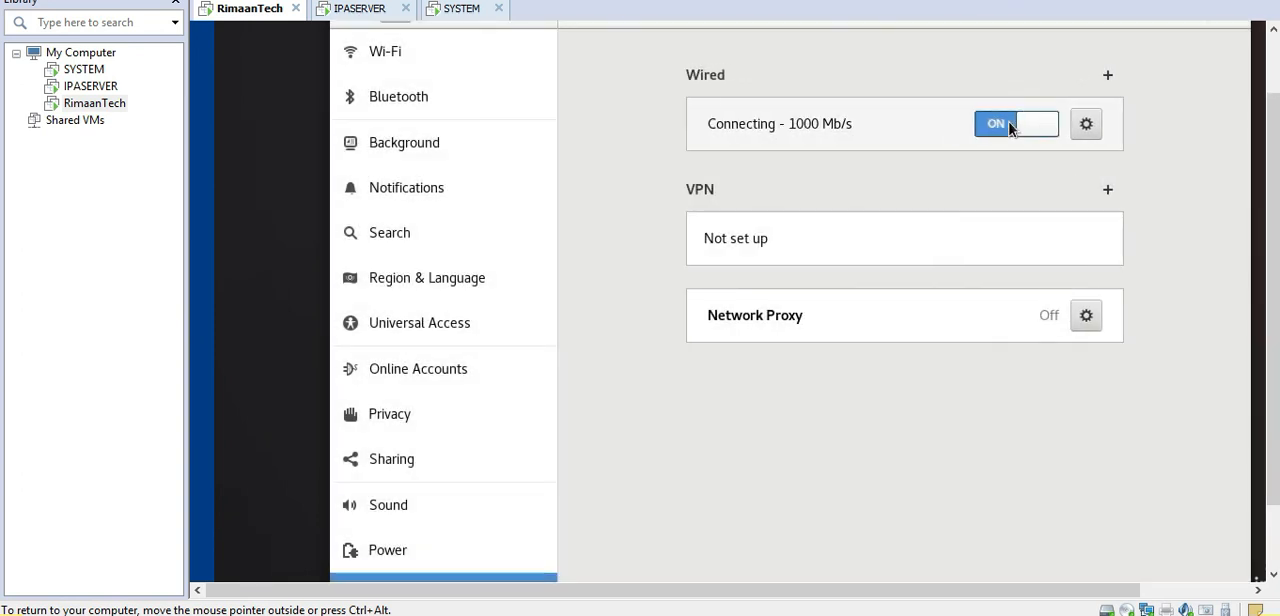
Step: Examine the wired connection's details, including its IPv4 address, default route and DNS, and close them without changes
left_click(1085, 126)
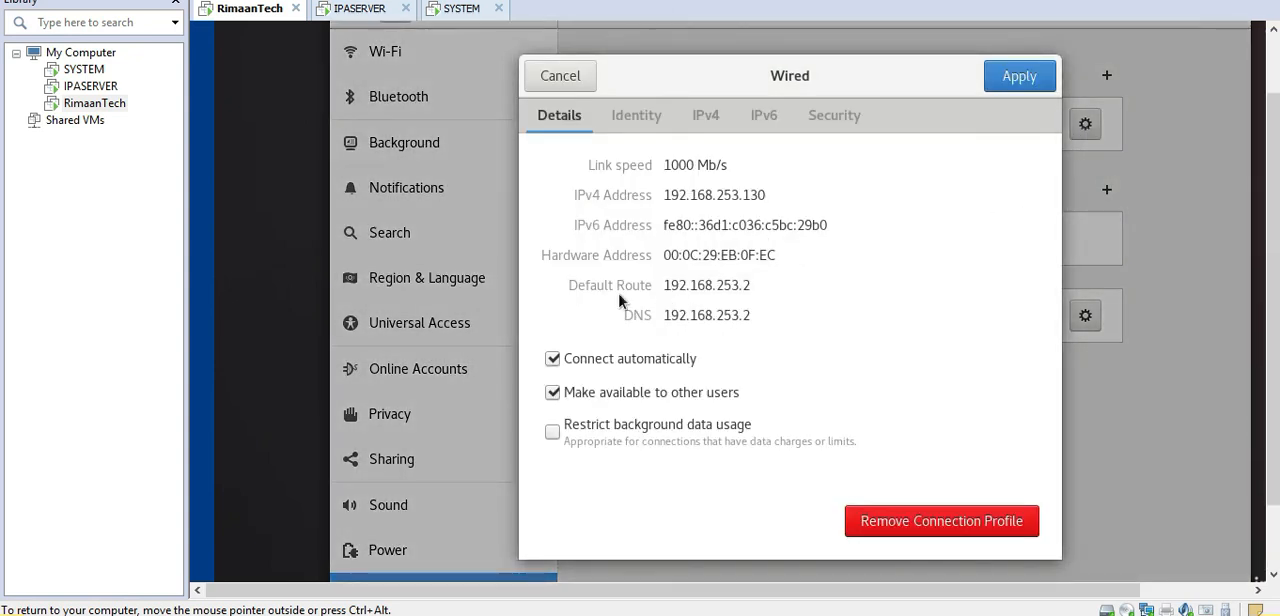
left_click_drag(670, 284, 774, 282)
left_click_drag(663, 316, 763, 316)
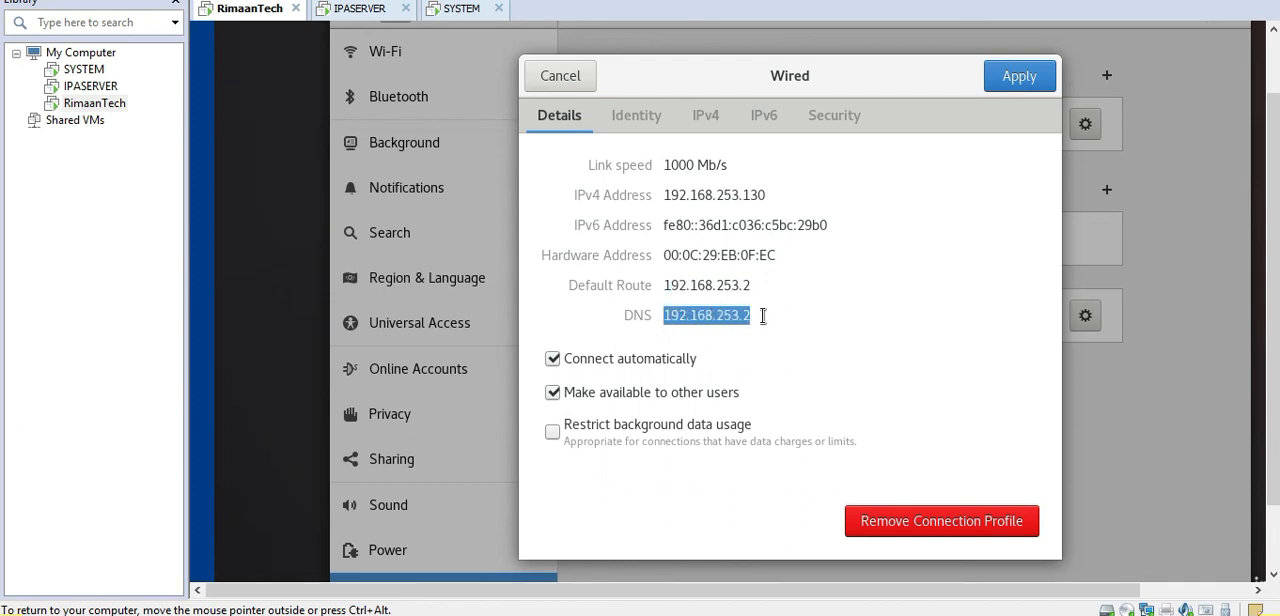
left_click(763, 316)
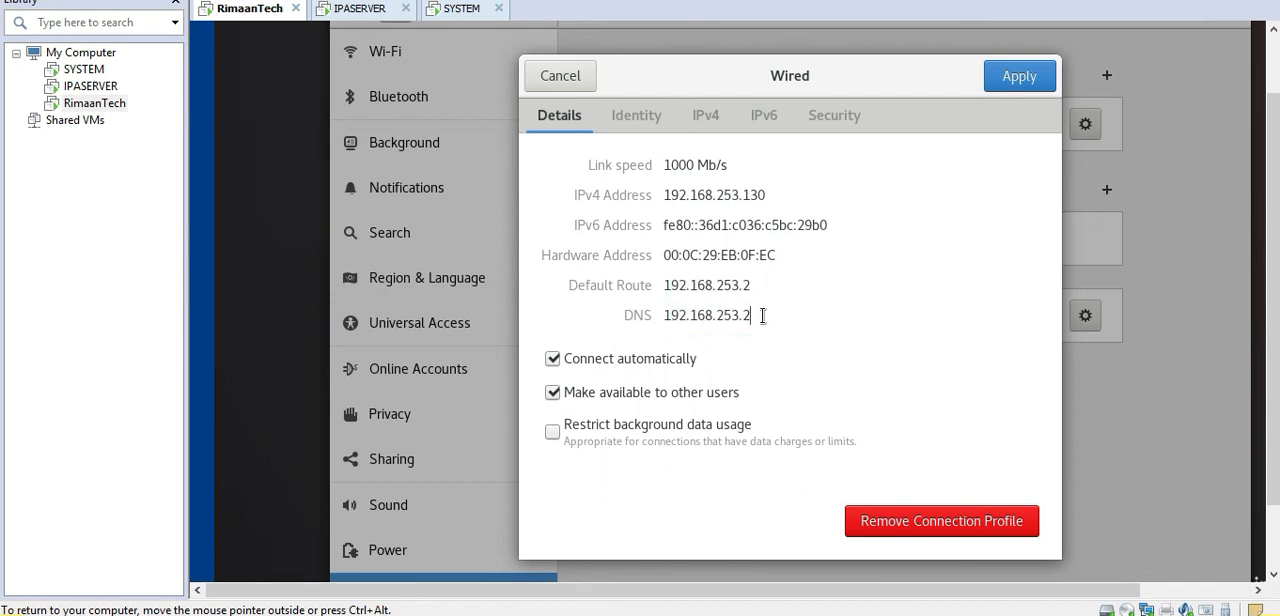
left_click_drag(665, 285, 767, 286)
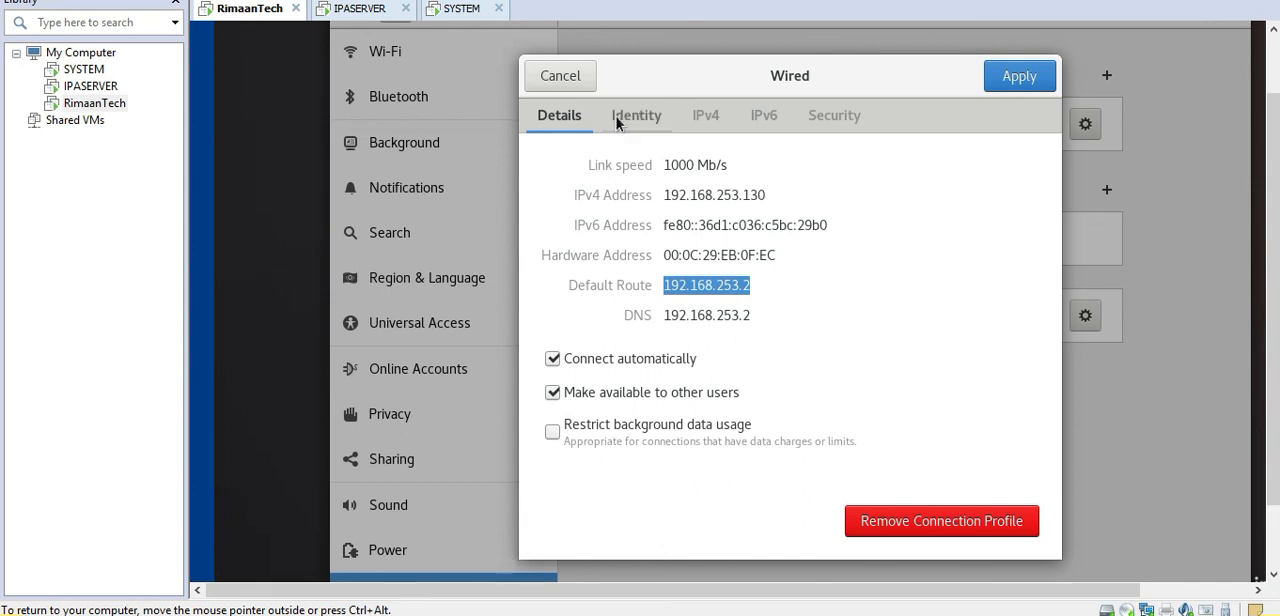
left_click(580, 80)
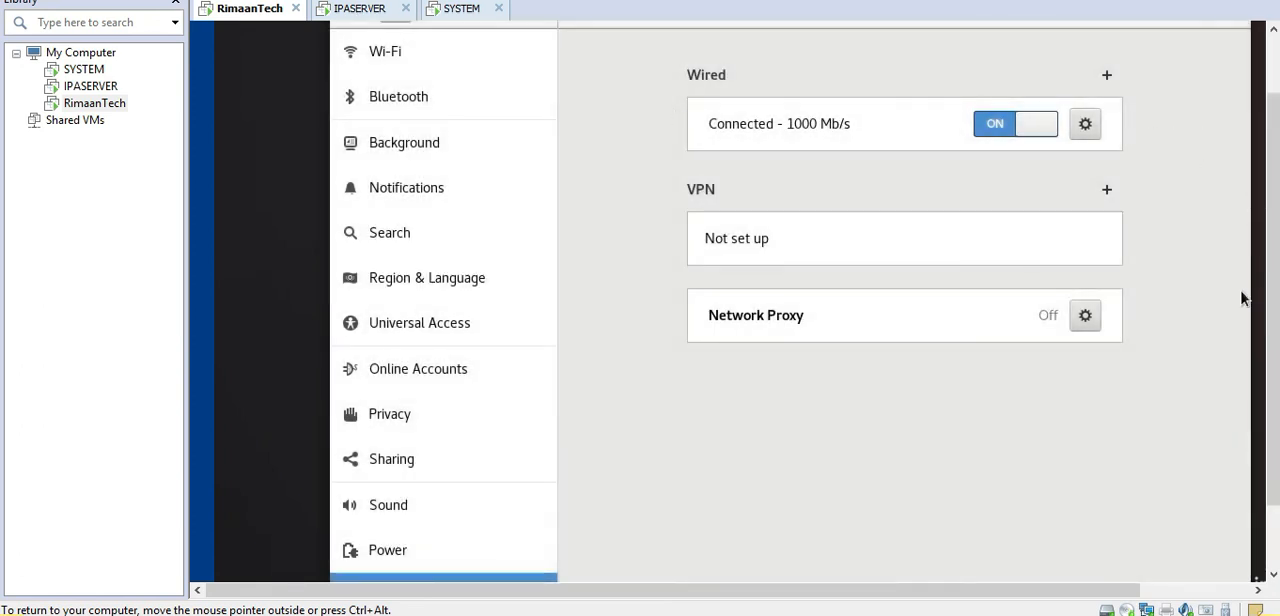
Step: Open a terminal on the virtual machine from the activities overview
left_click_drag(1273, 293, 1273, 186)
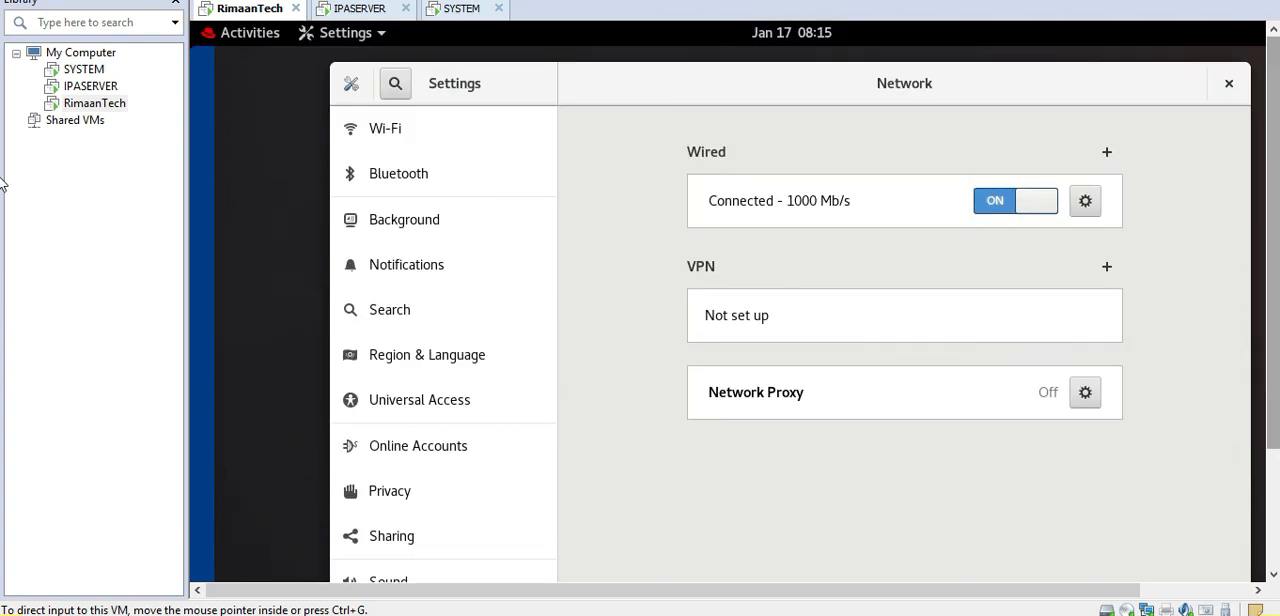
left_click(234, 34)
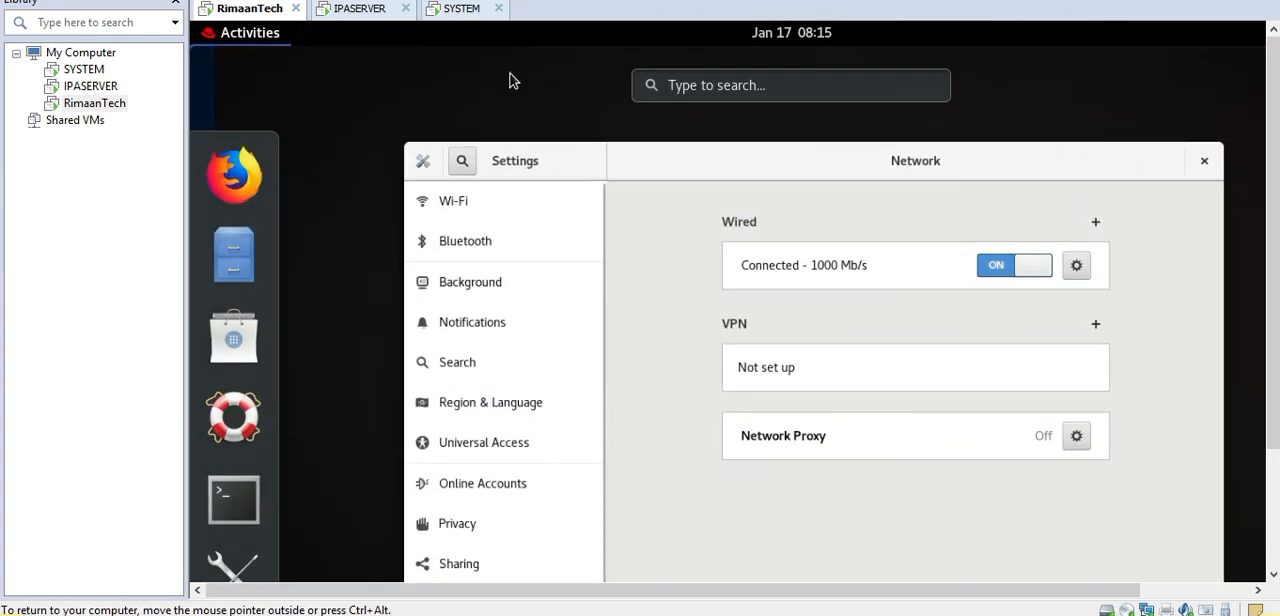
left_click(238, 498)
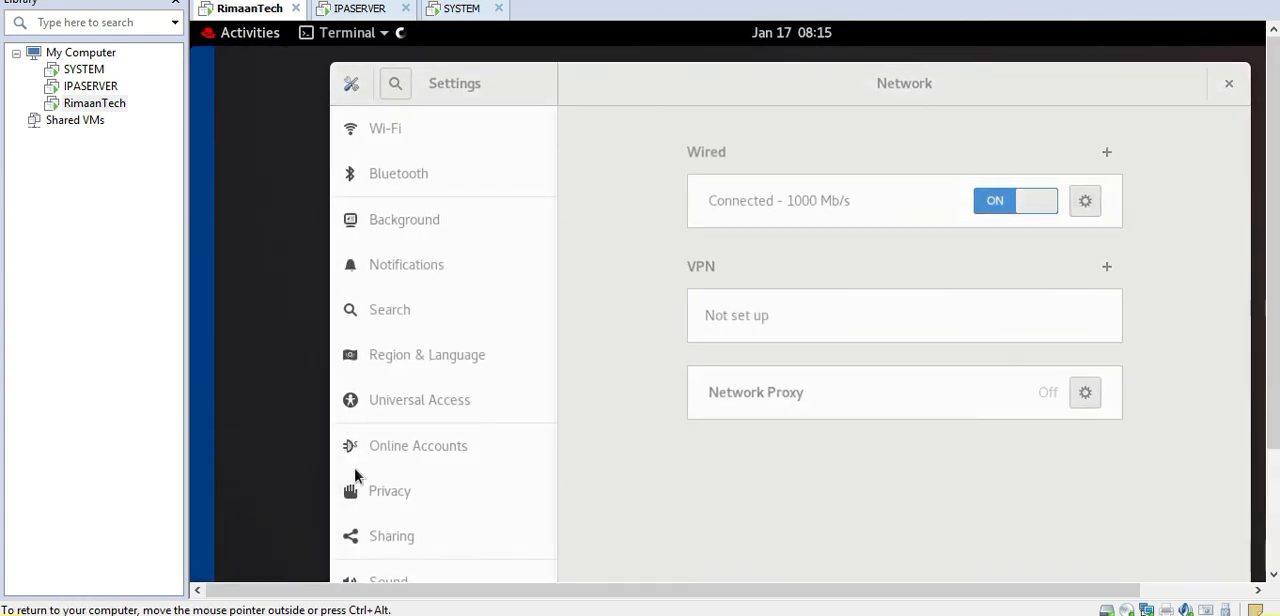
Step: Display the kernel routing table with route -n and close the terminal
type("route")
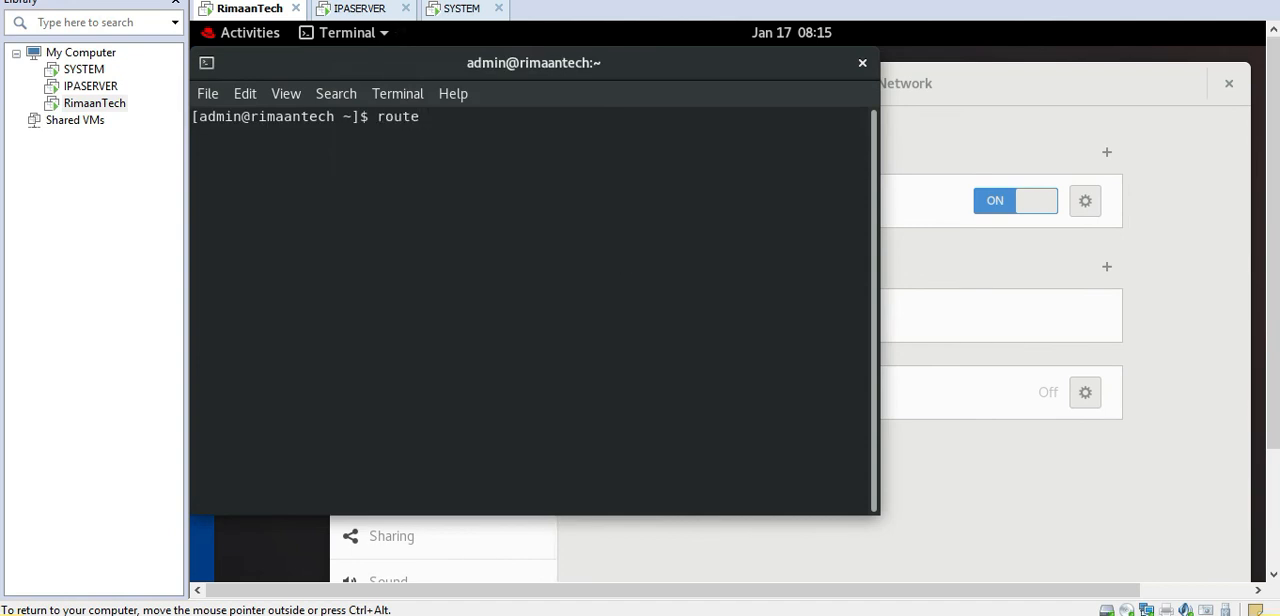
type(" -n")
key("Return")
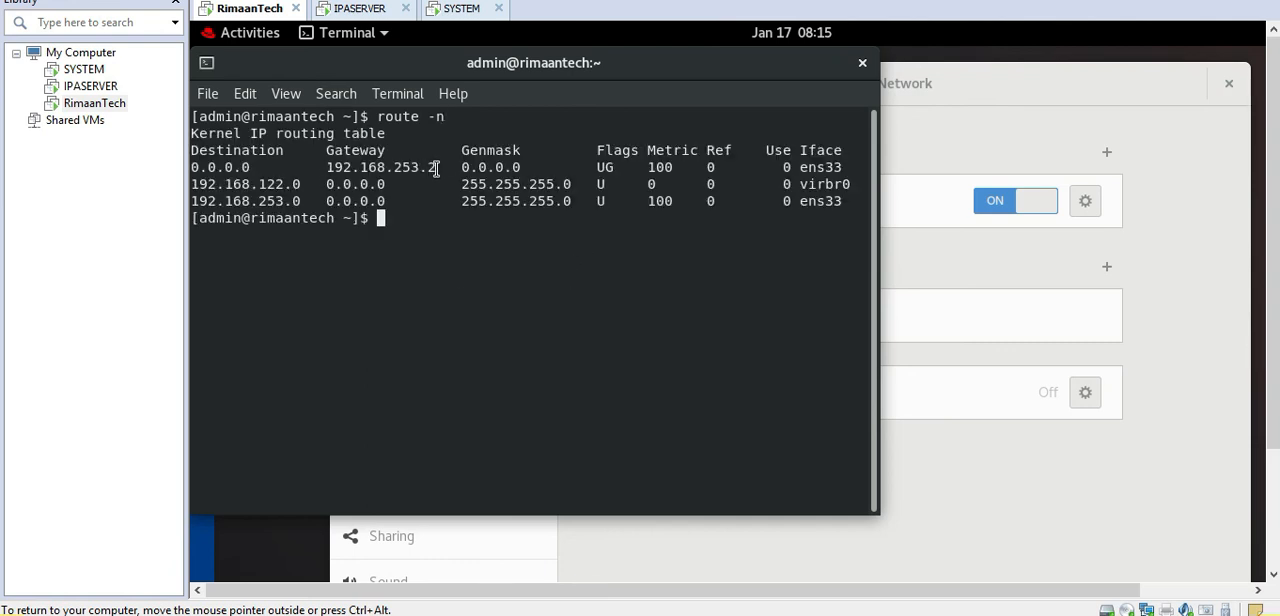
left_click(862, 62)
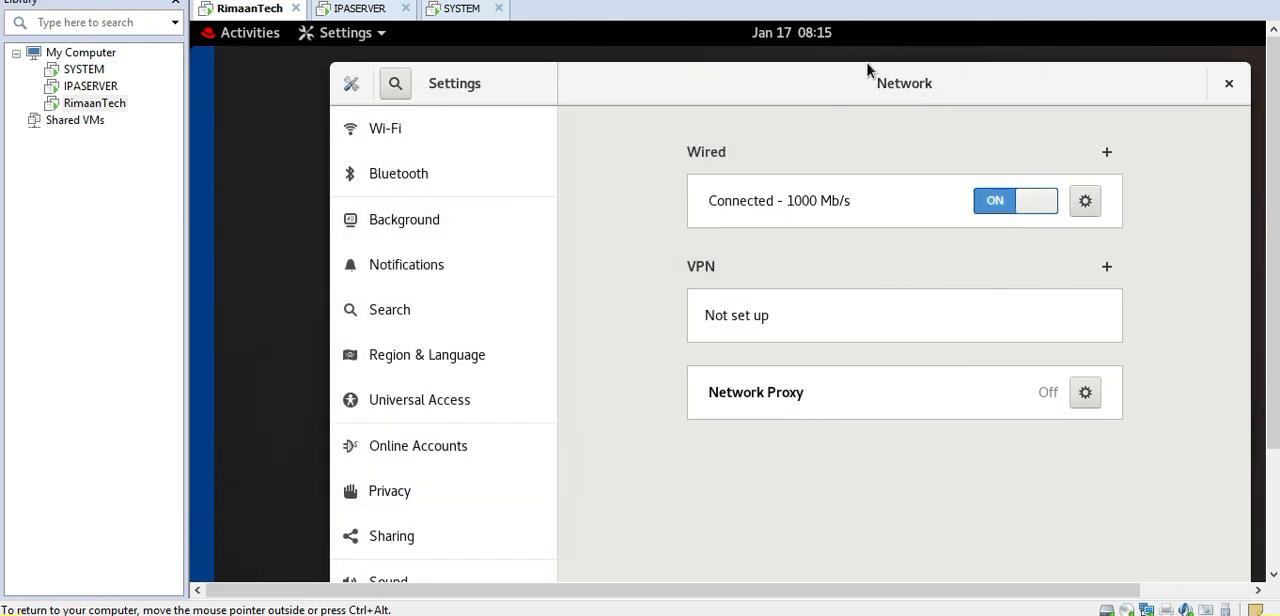
Step: Switch the wired connection's IPv4 method to Manual and enter the address 192.168.253.130
left_click(1085, 201)
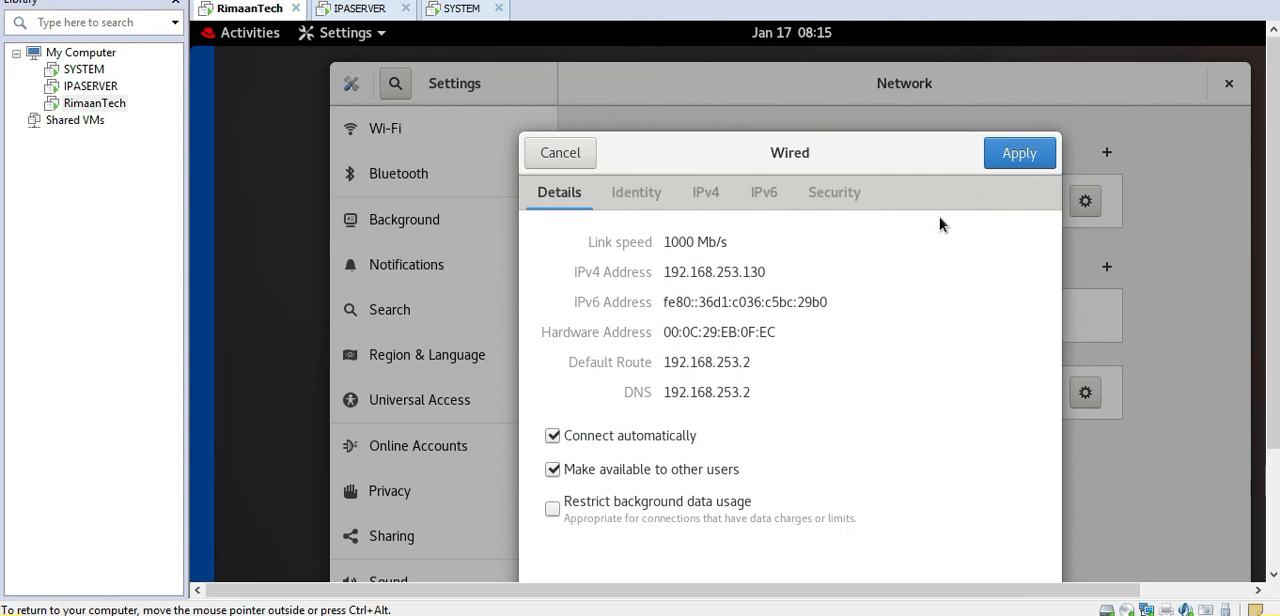
left_click(706, 194)
left_click(688, 272)
left_click(587, 373)
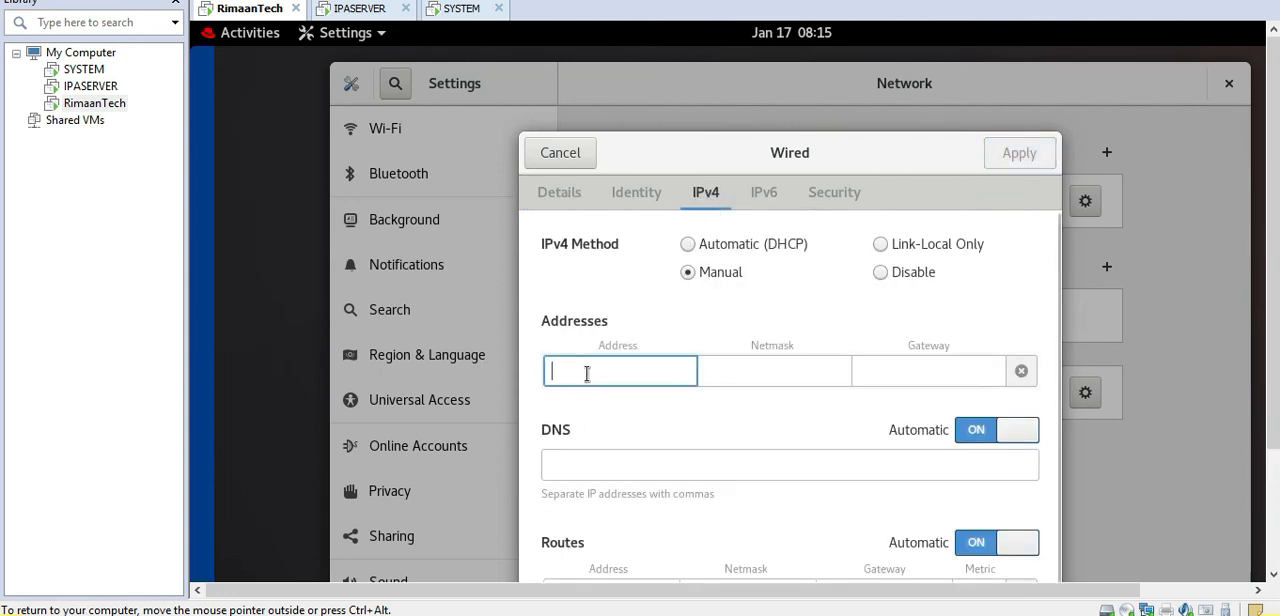
type("192.168")
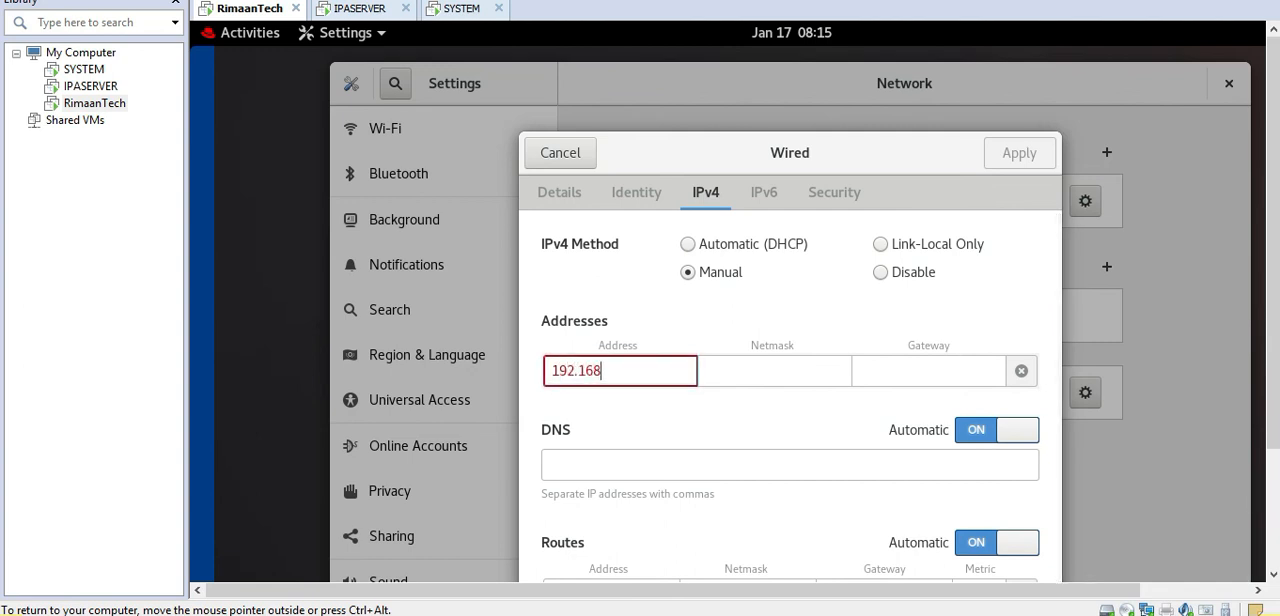
type(".253.130")
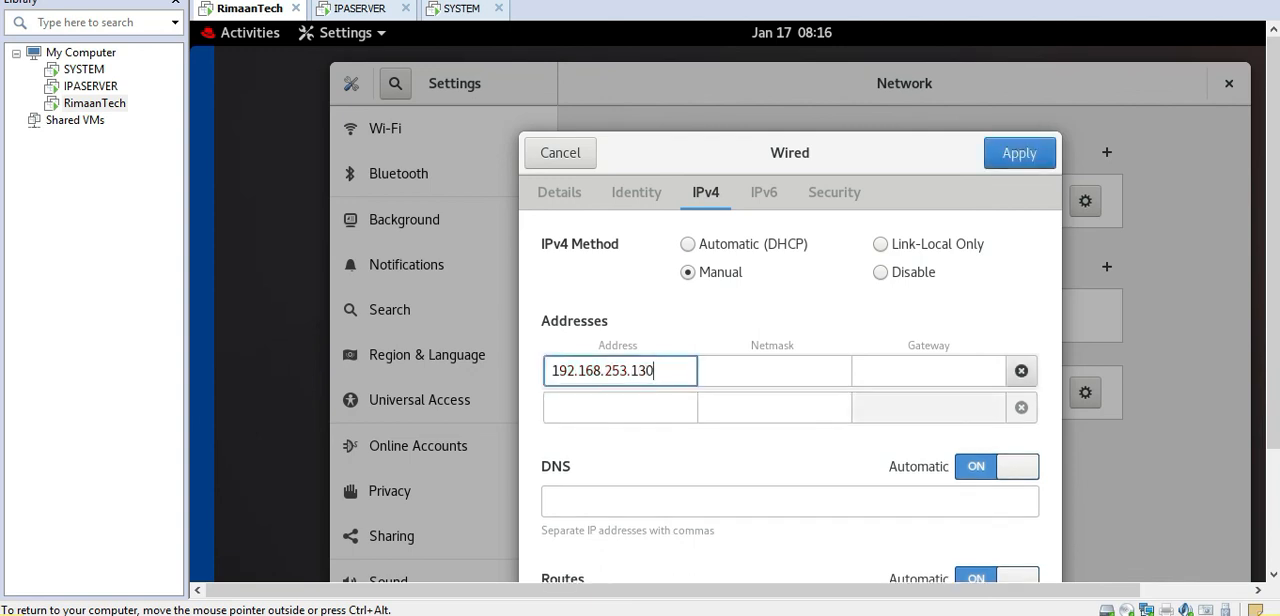
Step: Set the manual IPv4 address's netmask to 255.255.255.0 and its gateway to 192.168.253.2
left_click(718, 373)
type("255")
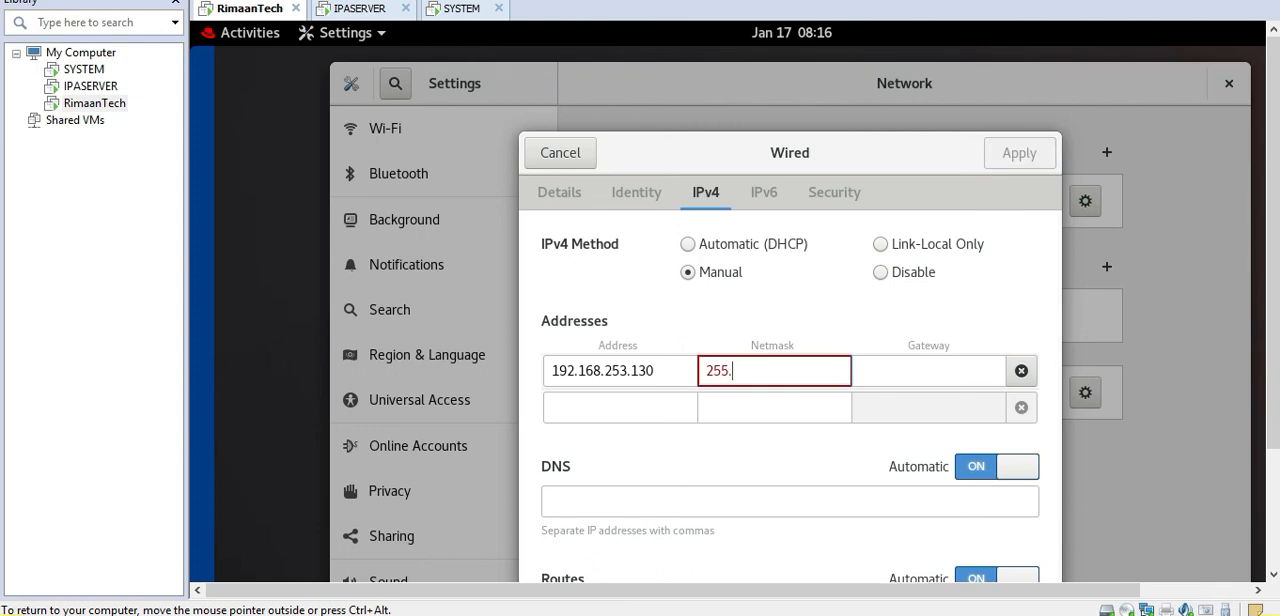
type(".255.255.0")
left_click(955, 375)
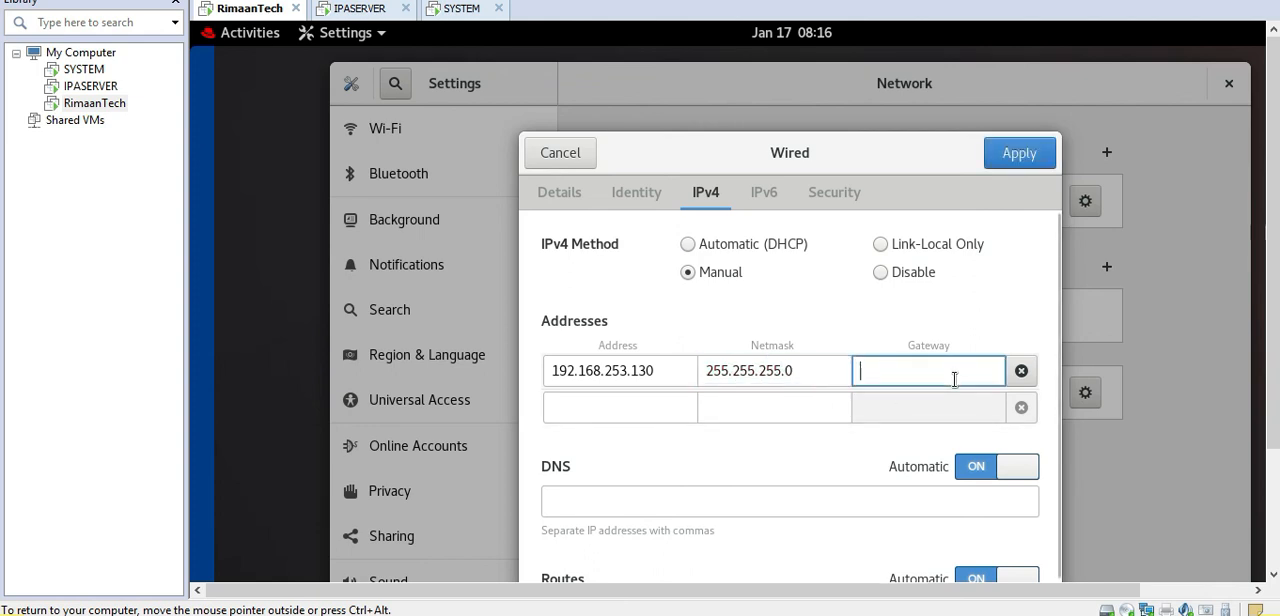
type("19")
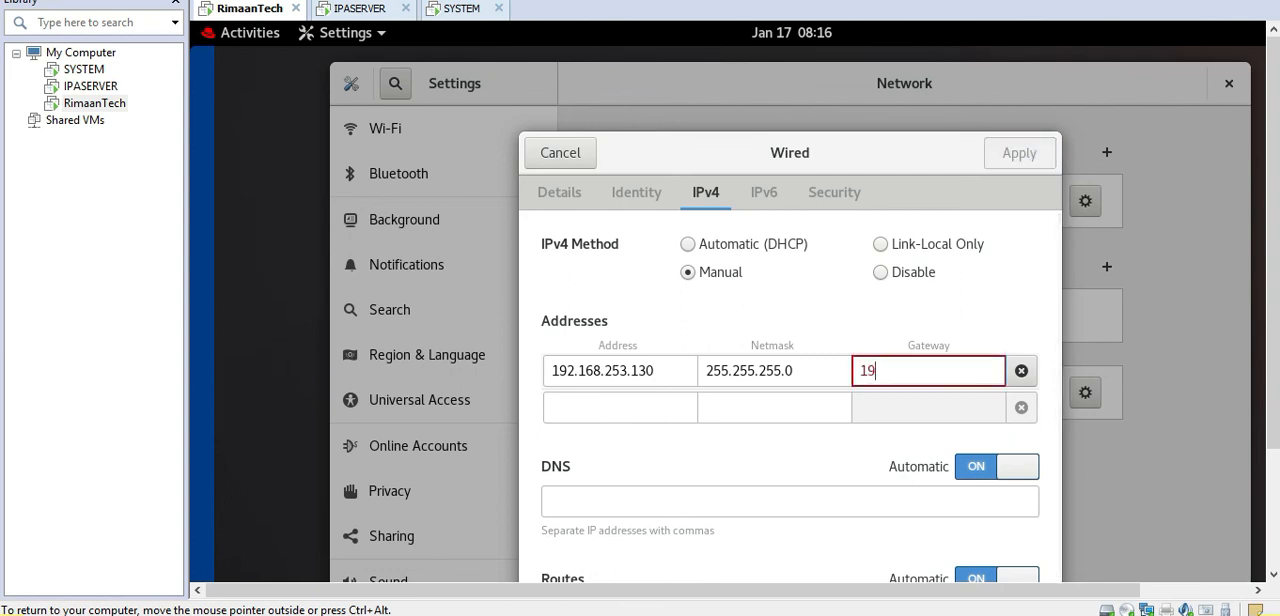
type("2.168.253.2")
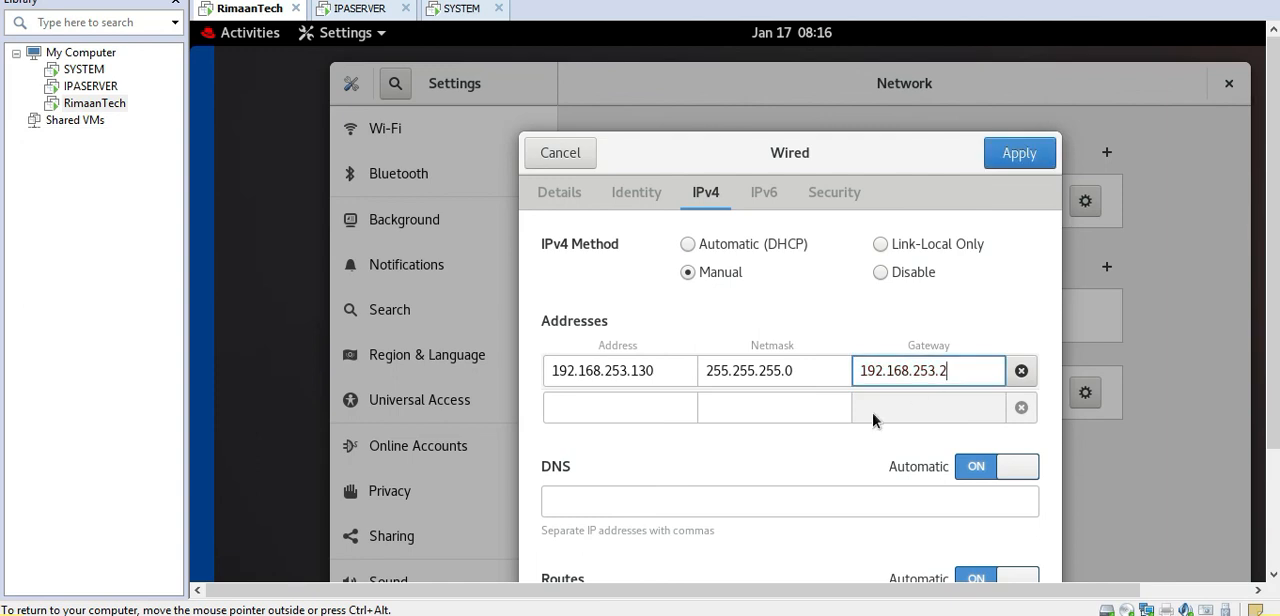
Step: Set the wired connection's DNS server to 192.168.253.2, apply the settings and turn the connection on
left_click(707, 503)
type("192.168.")
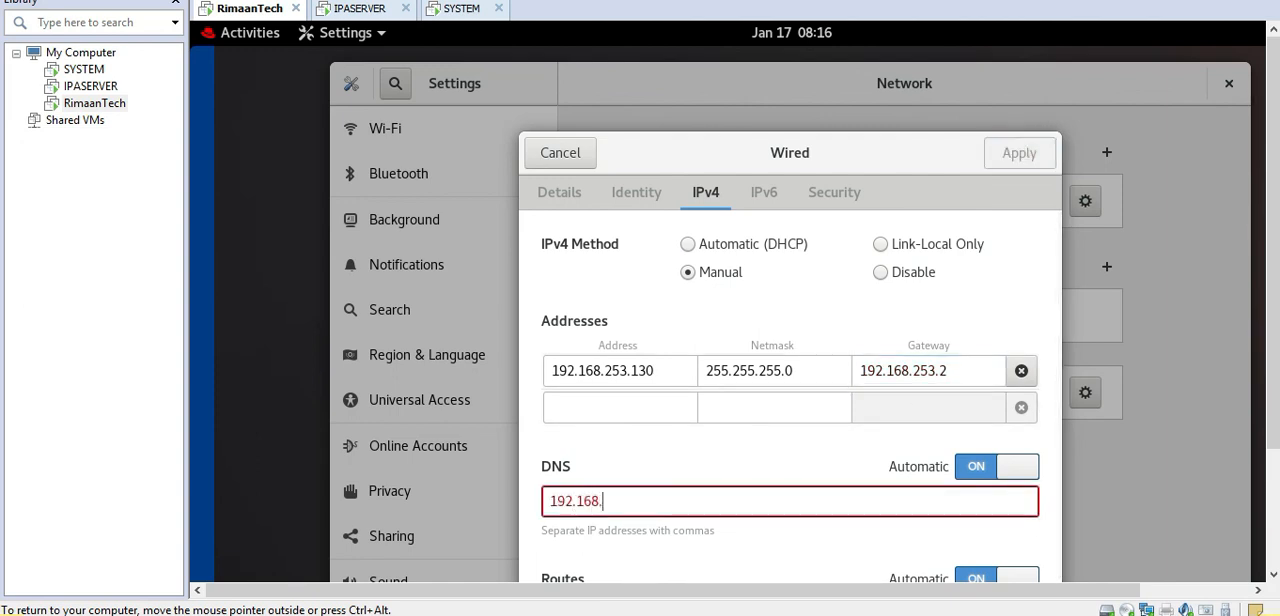
type("253.2")
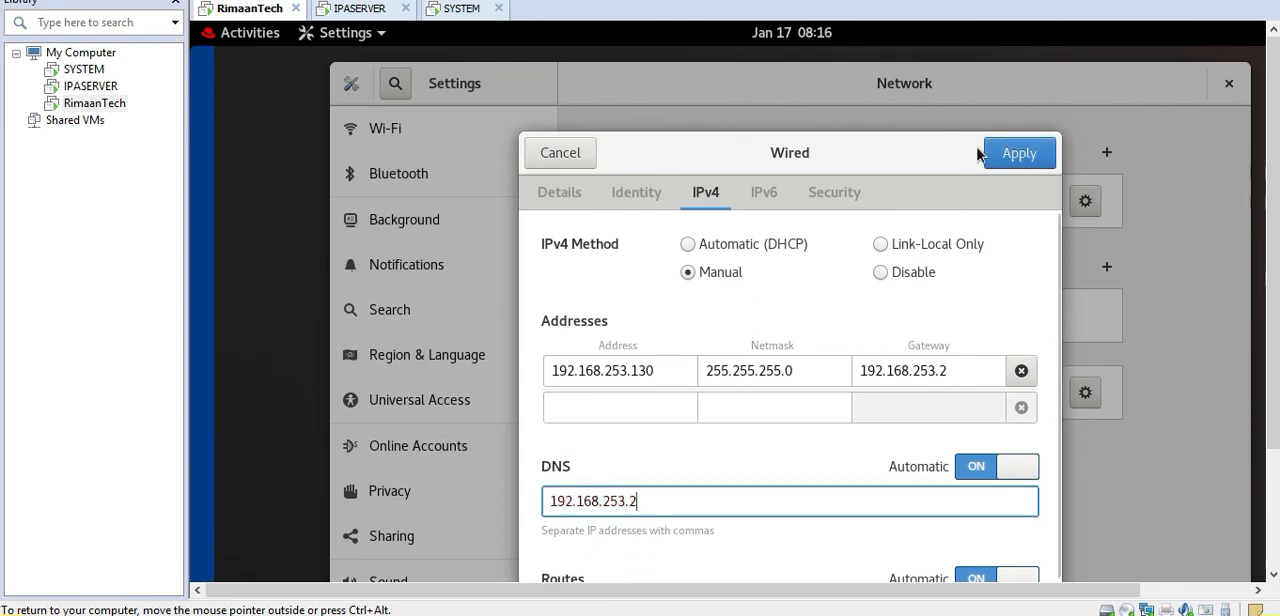
left_click(1012, 155)
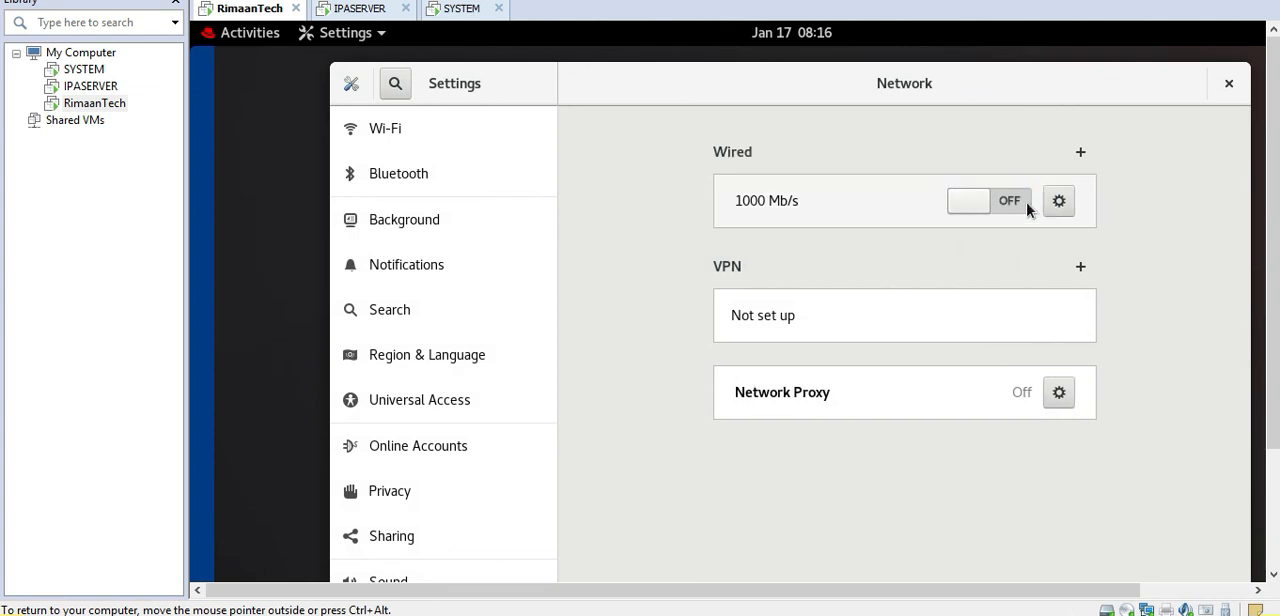
left_click(1013, 204)
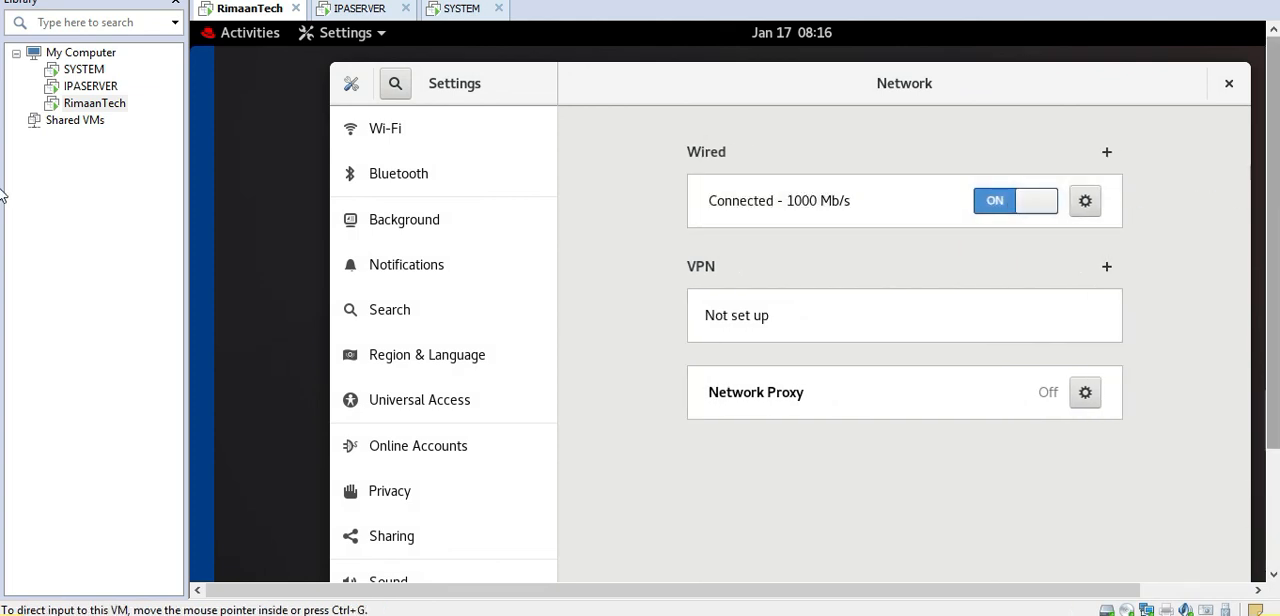
Step: Review the wired connection's details and highlight its IPv4 address
left_click_drag(1276, 189, 1276, 236)
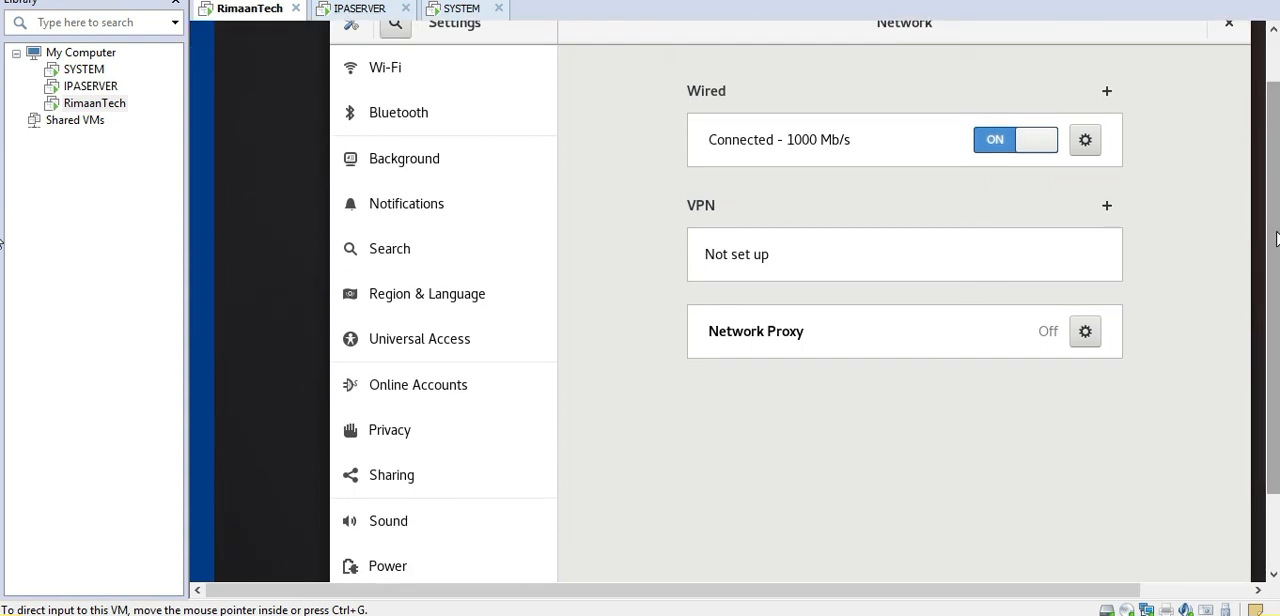
left_click(1088, 145)
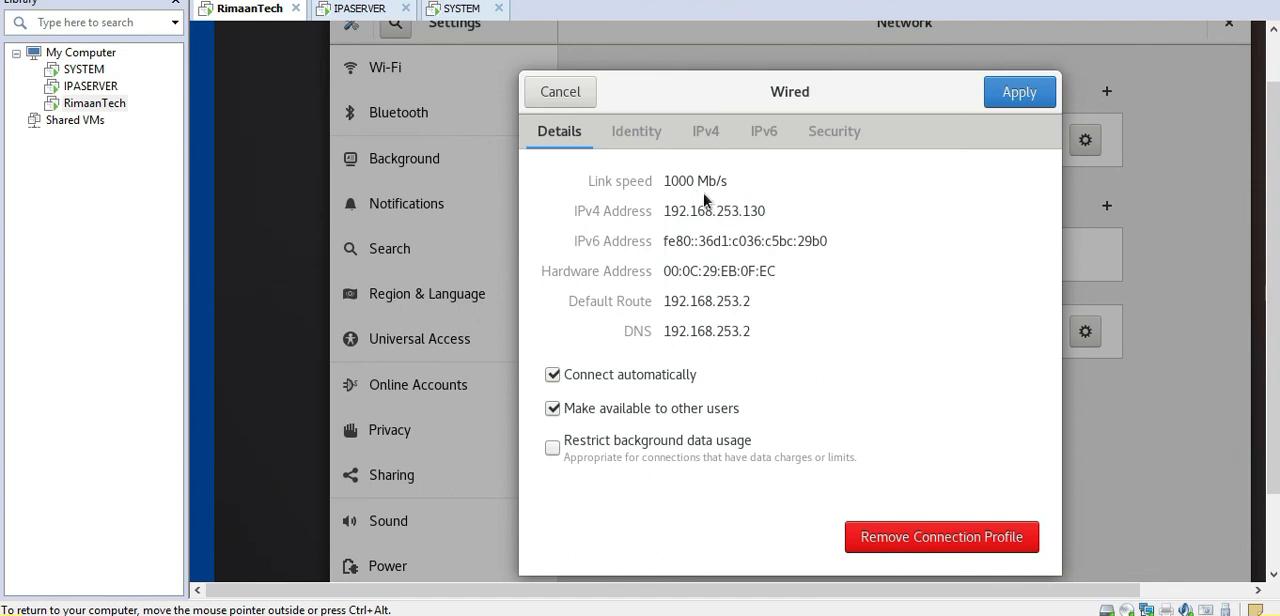
left_click_drag(665, 211, 766, 212)
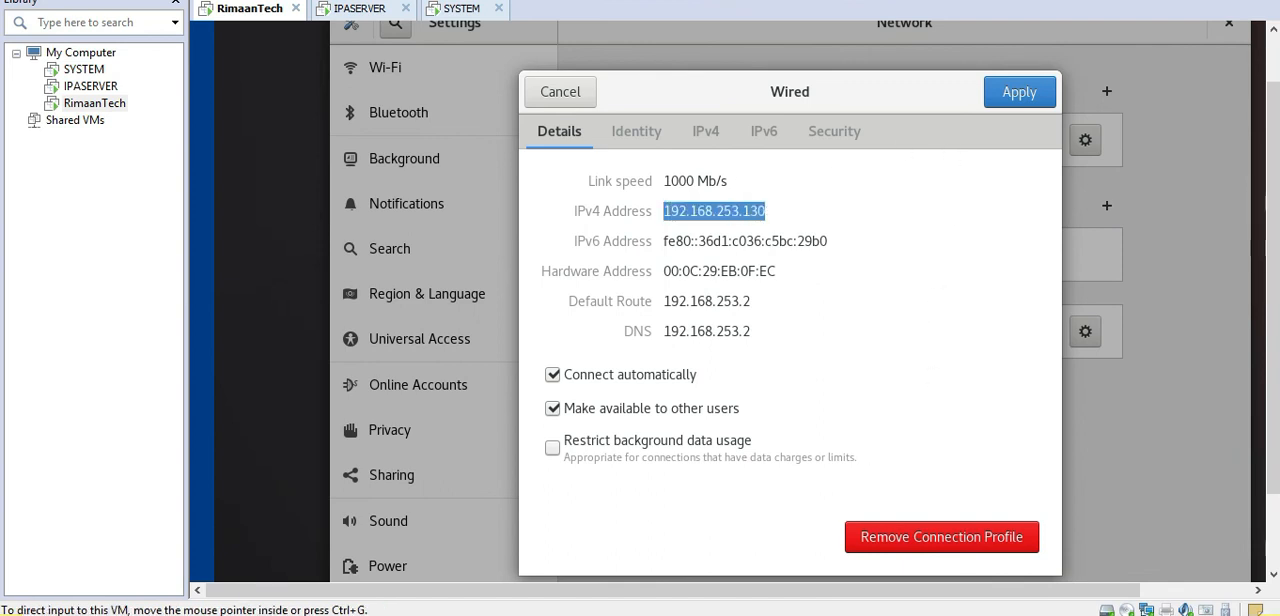
Step: Ping 192.168.253.130 again from the Windows host's Command Prompt, stop the ping, and dismiss that window and the wired connection's details
key("alt+Tab")
left_click(519, 451)
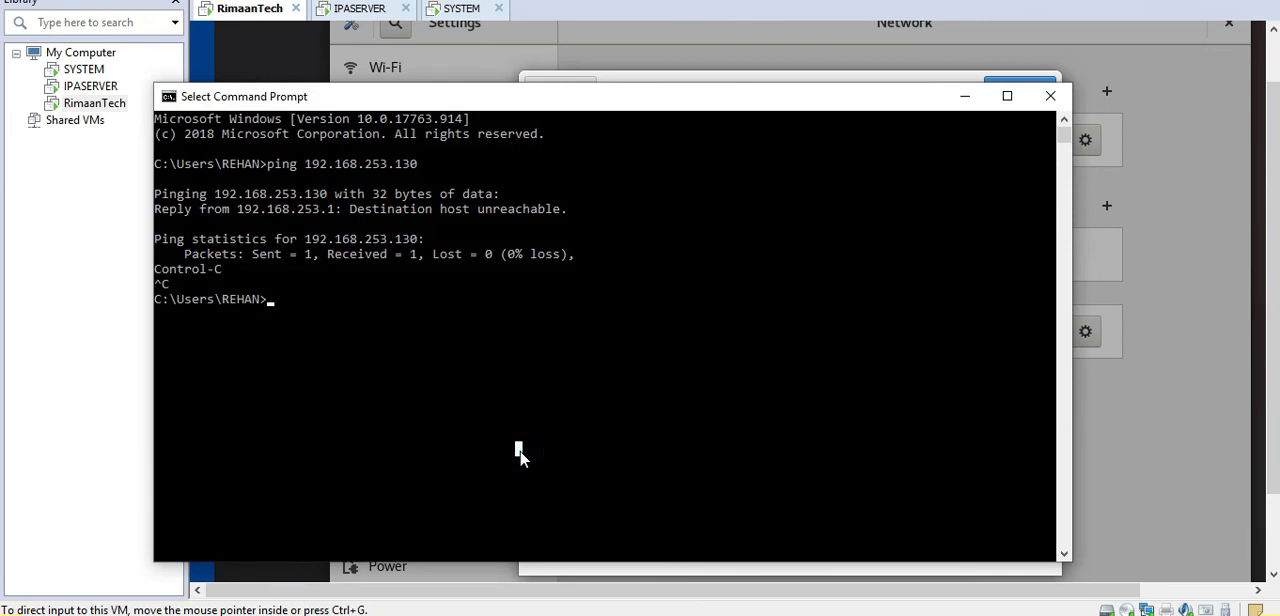
key("Up")
key("Return")
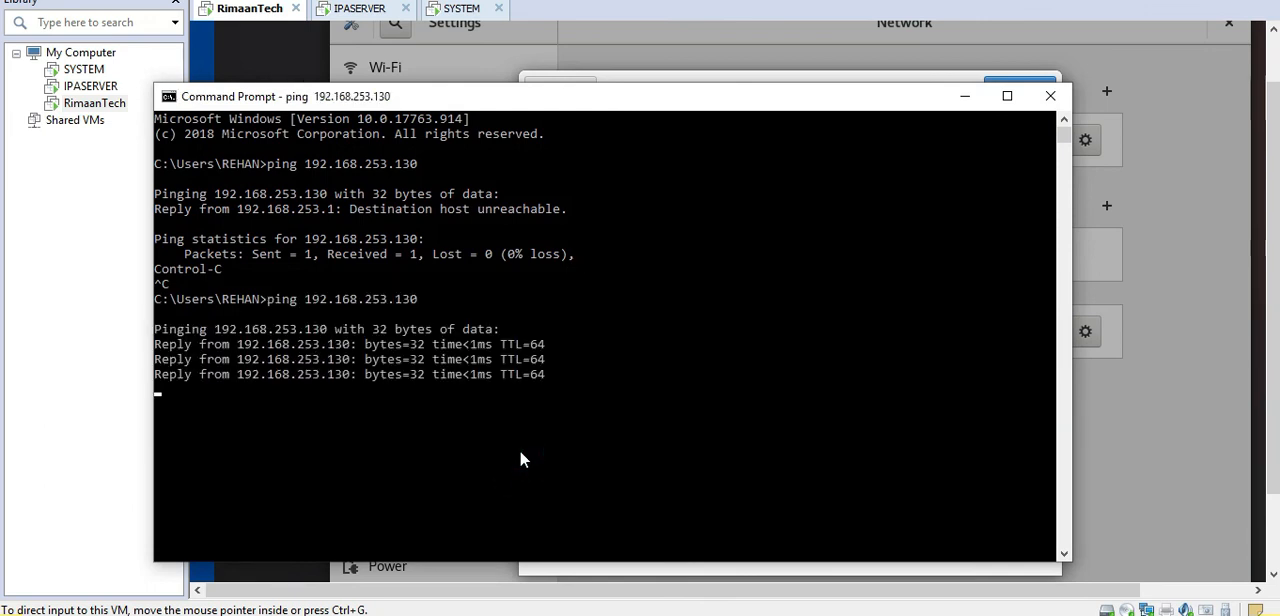
key("ctrl+c")
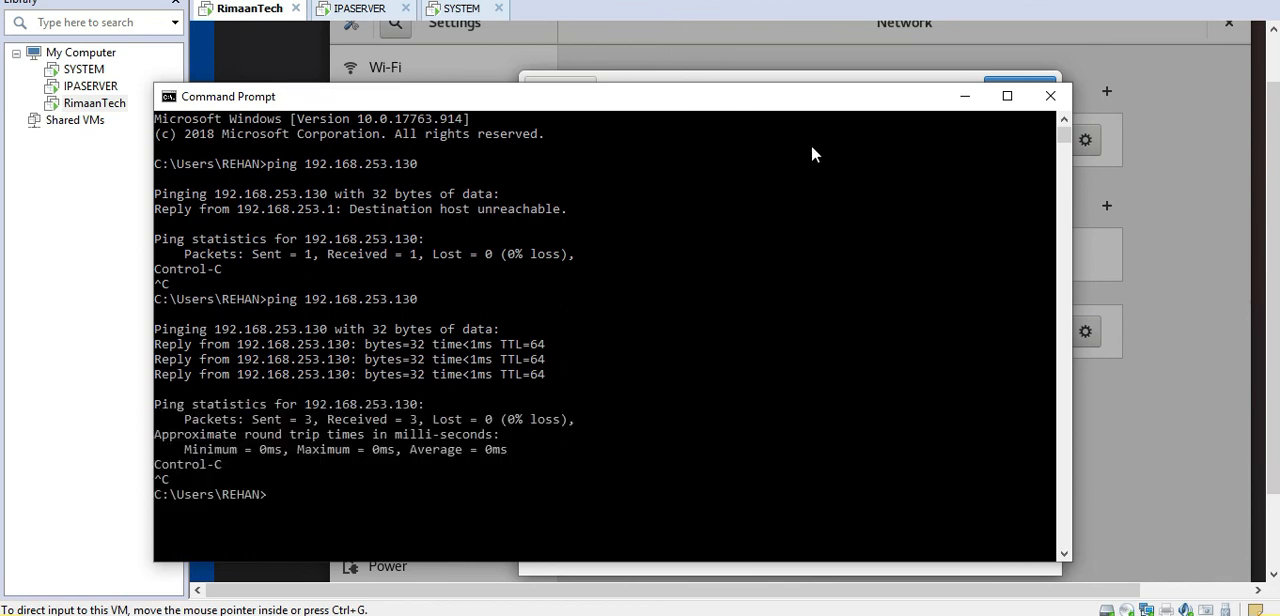
left_click(965, 96)
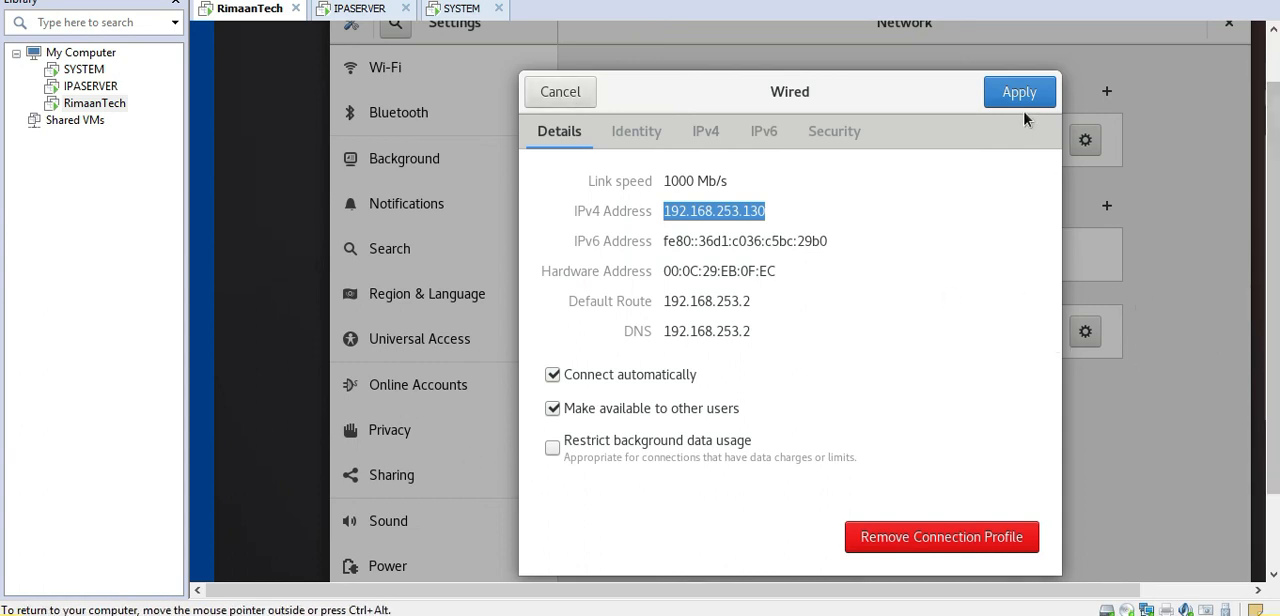
left_click(560, 92)
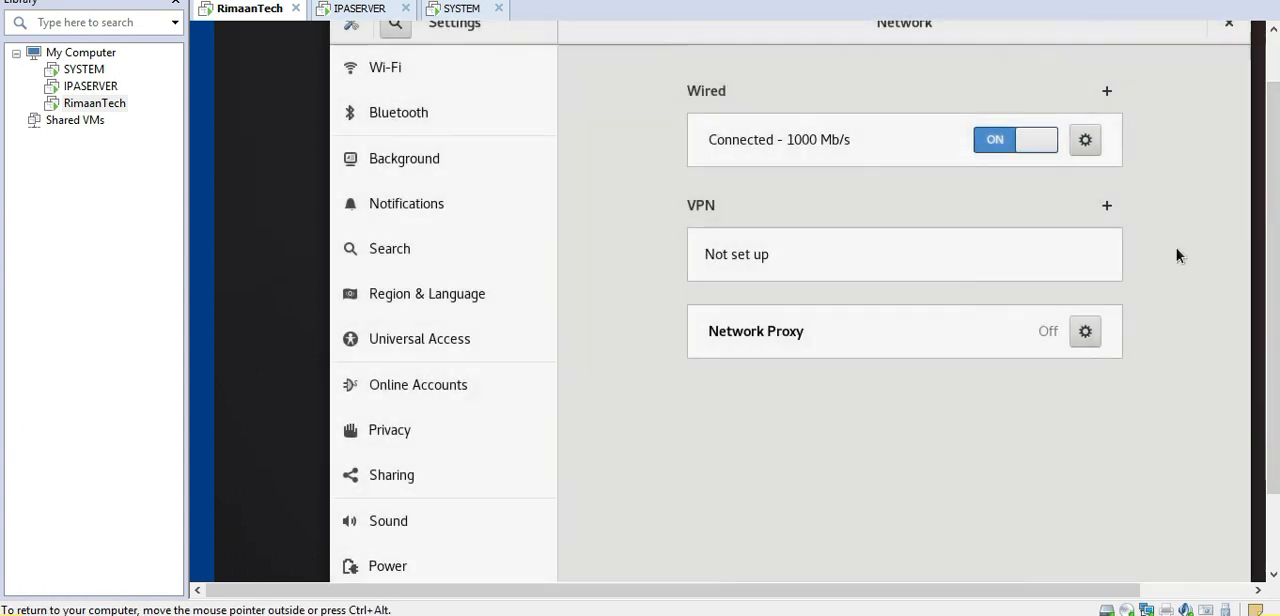
Step: Ping google.com from a new terminal on the virtual machine, stop the ping and close the terminal
left_click_drag(1274, 293, 1278, 187)
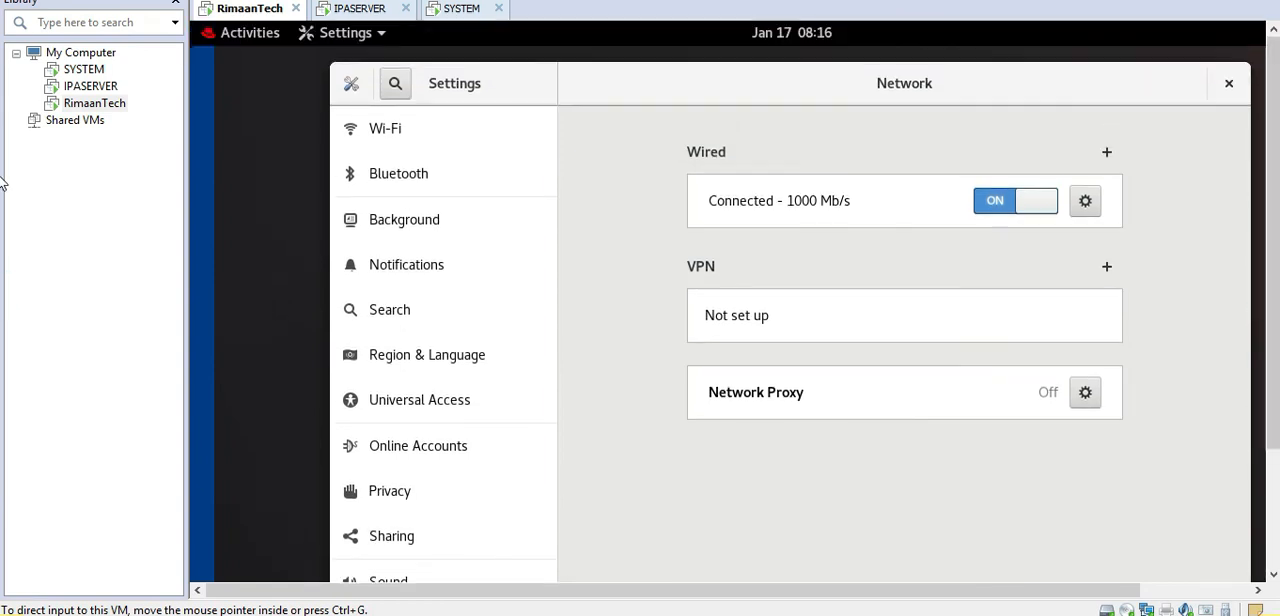
left_click(250, 33)
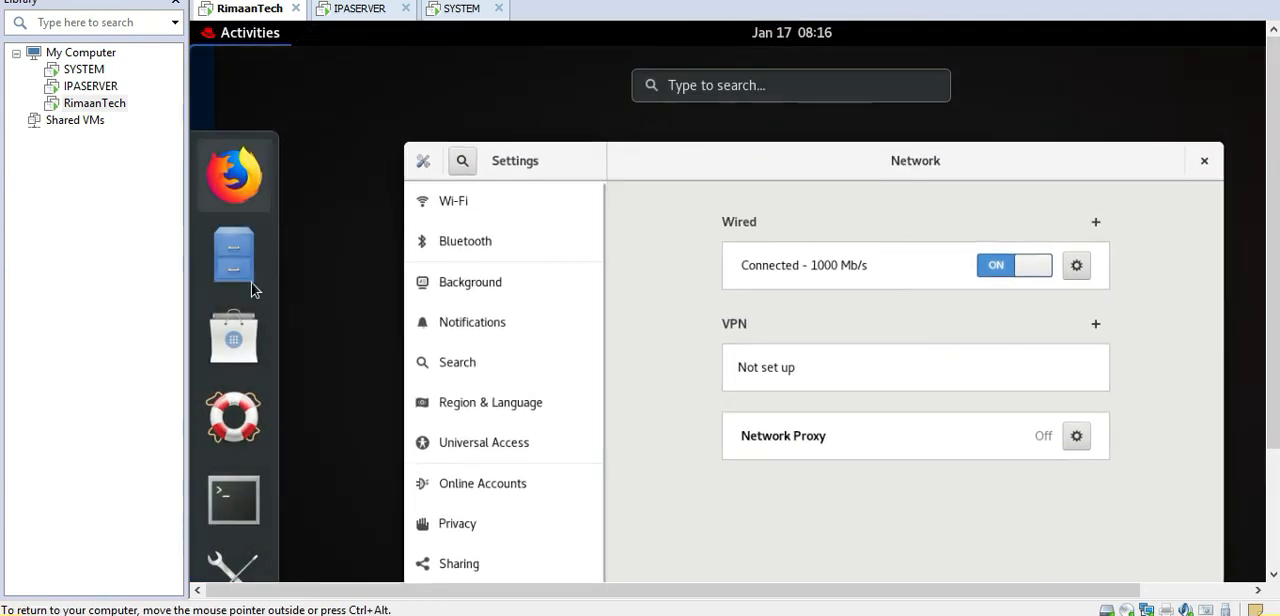
left_click(233, 500)
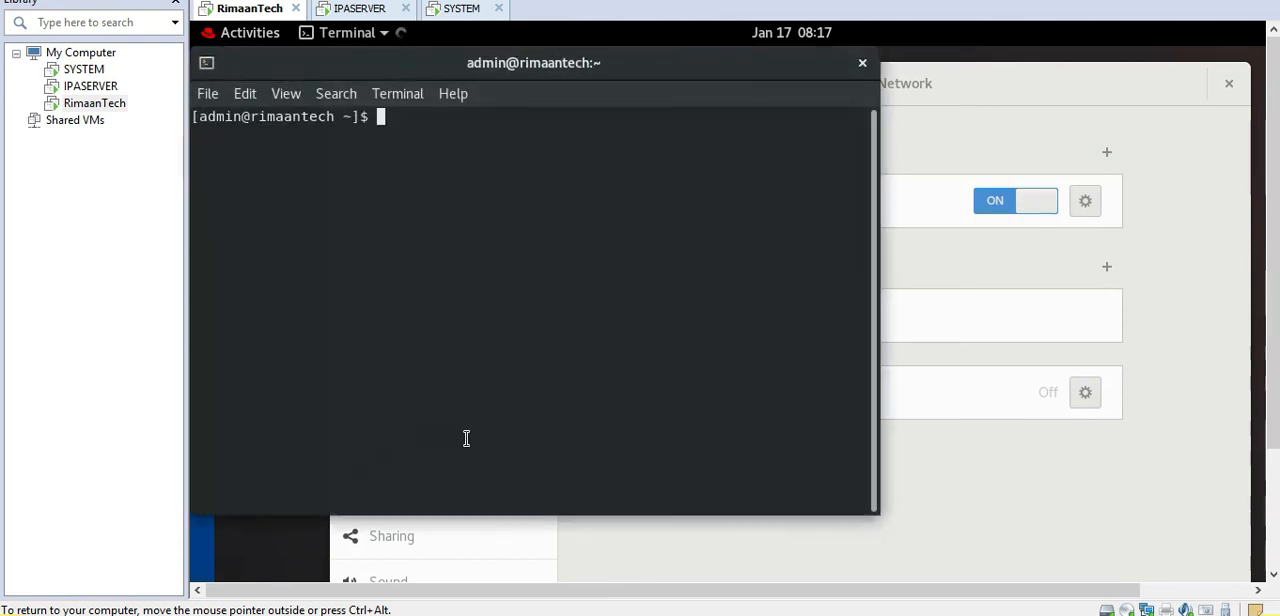
type("ping ")
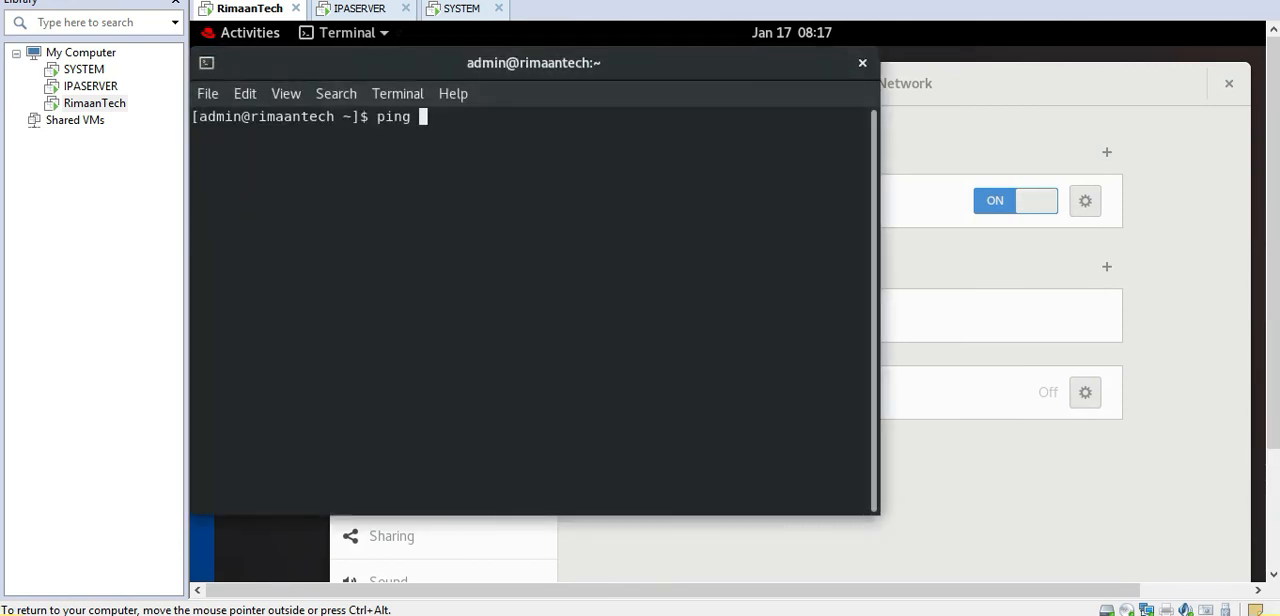
type("google.com")
key("Return")
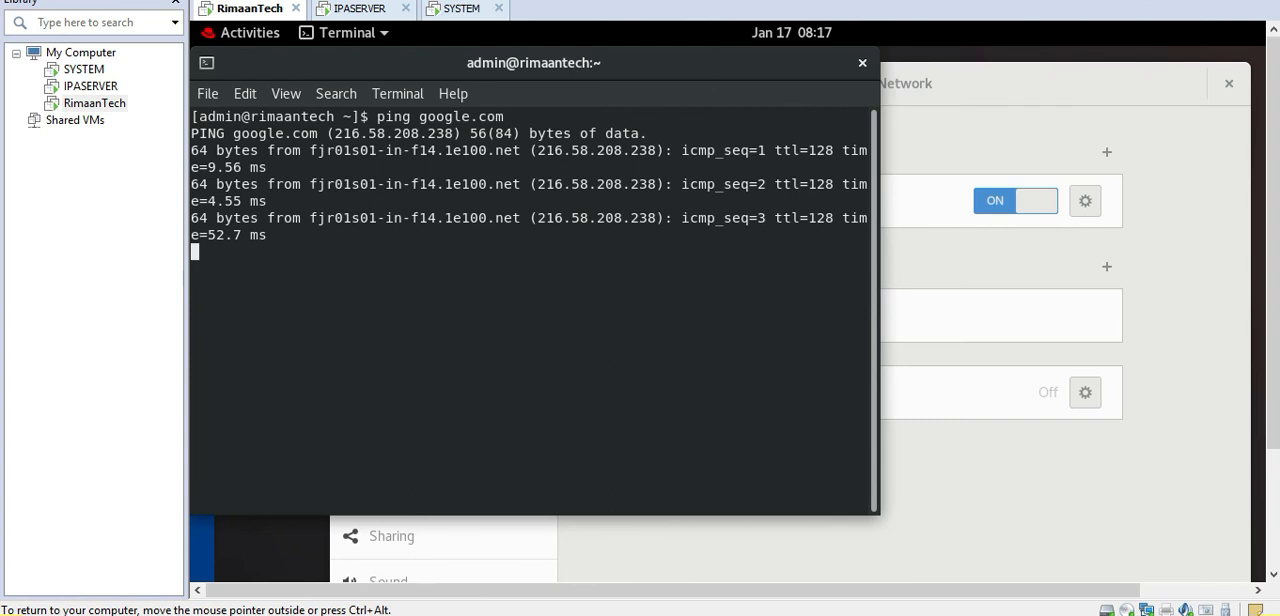
key("ctrl+c")
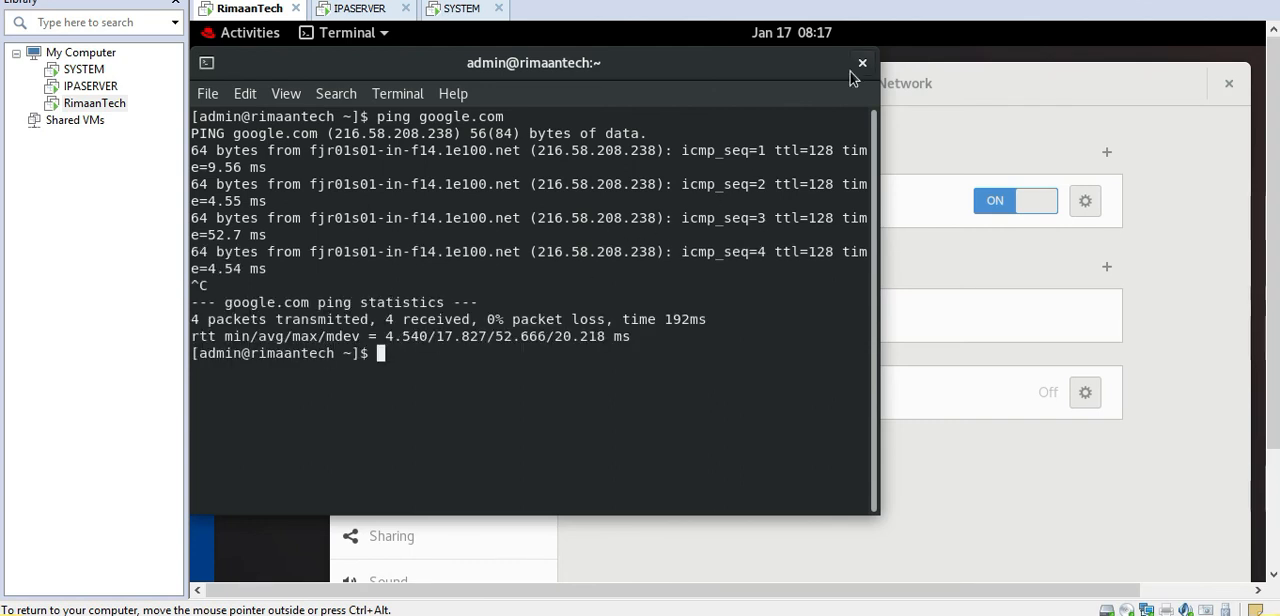
left_click(858, 63)
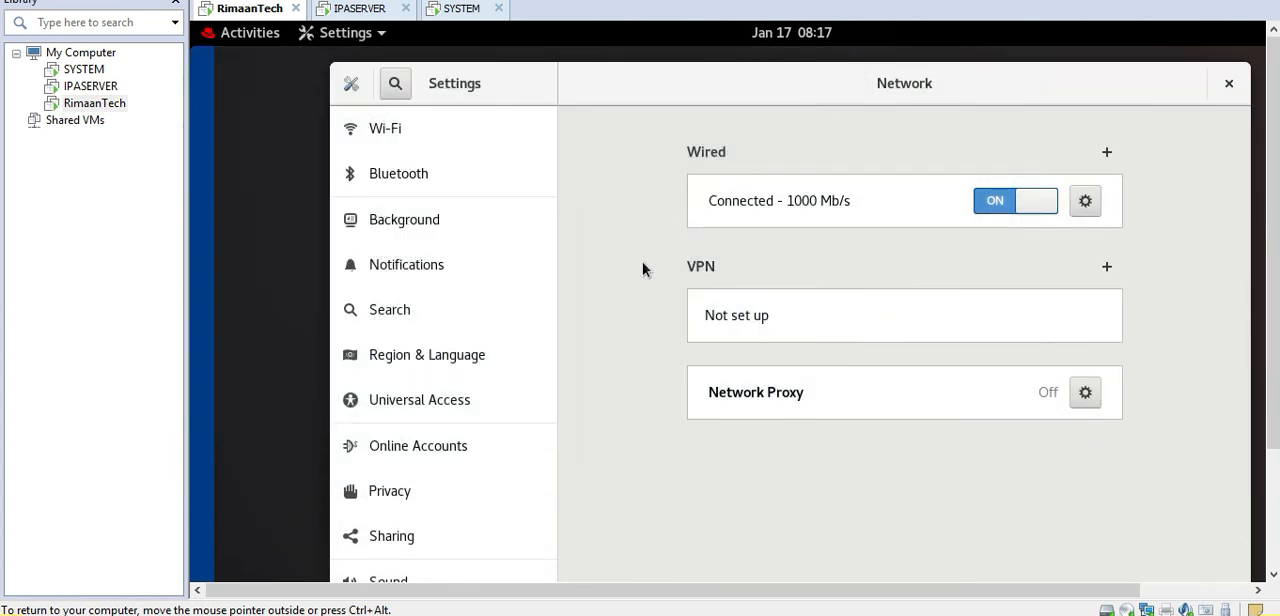